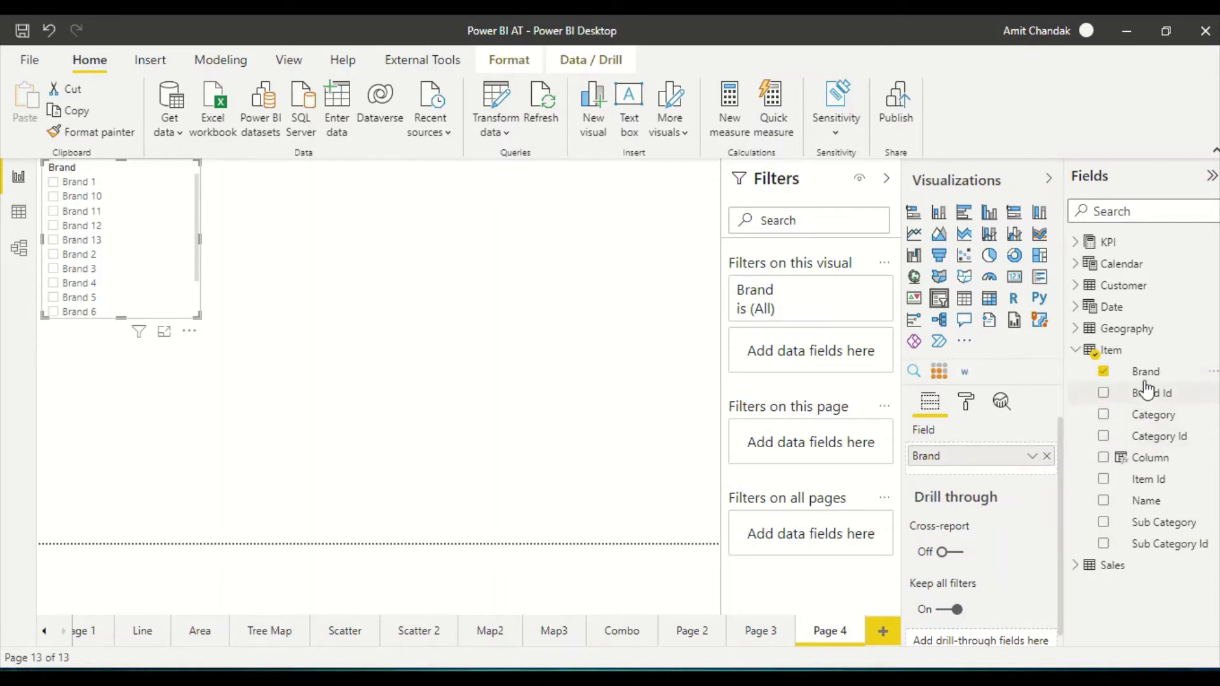
Add a second slicer on the Item table's Brand field at the canvas's upper right, keeping no extra Brand visual below.
left_click_drag(1145, 372, 627, 208)
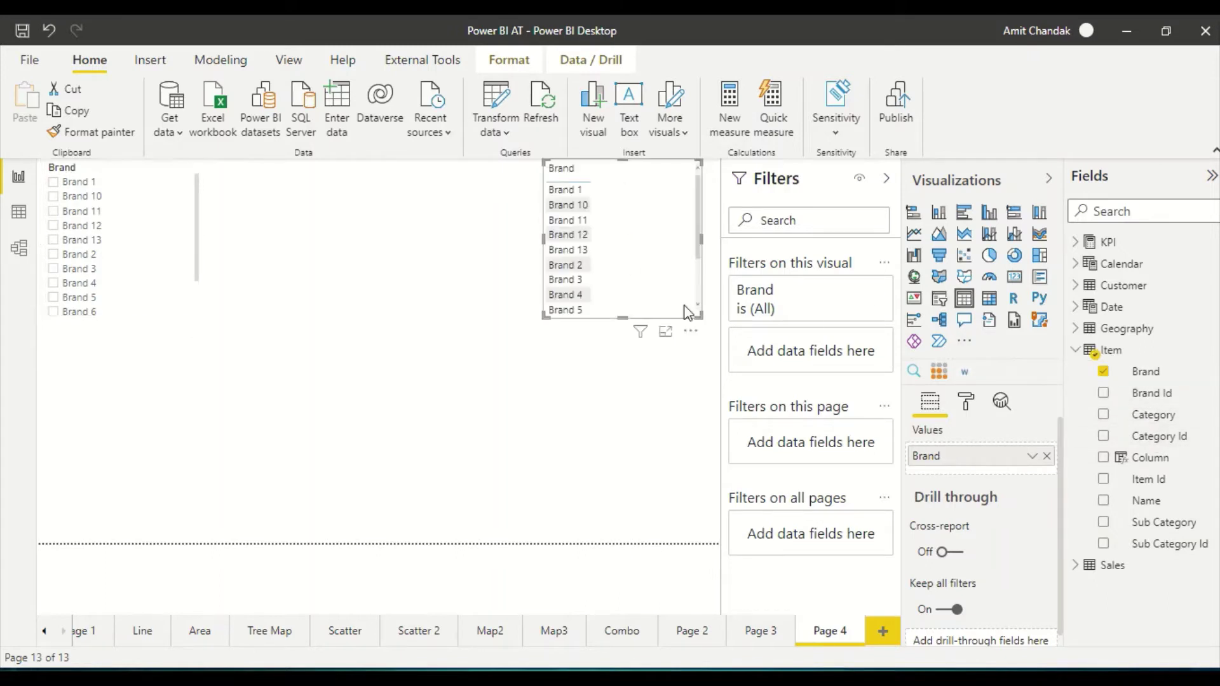
left_click(939, 298)
left_click_drag(1146, 372, 283, 420)
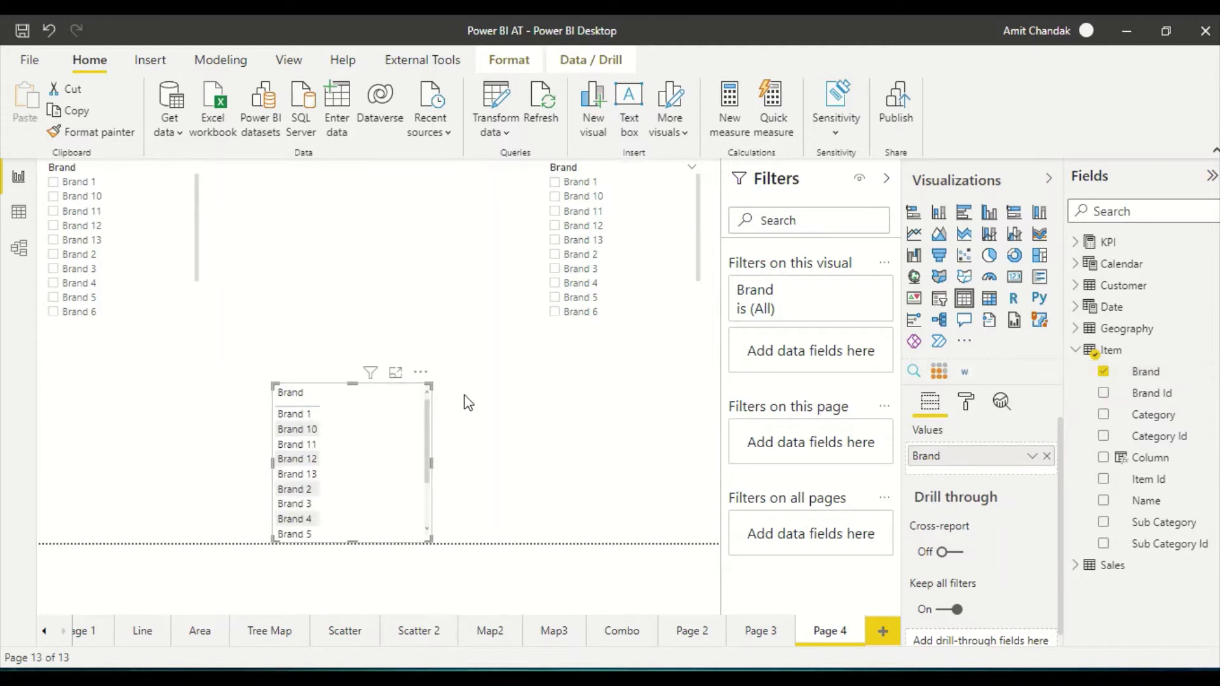
key("Delete")
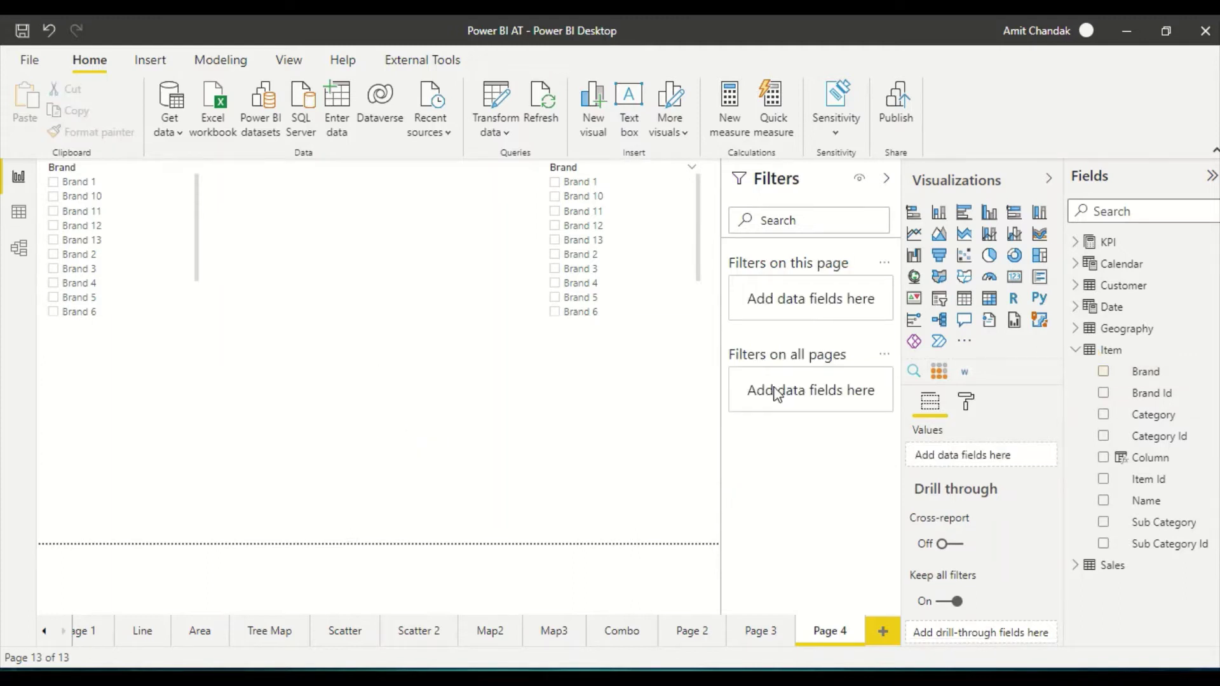
Build a wide table visual below the slicers showing State from Geography and the Net measure from KPI.
left_click(1076, 350)
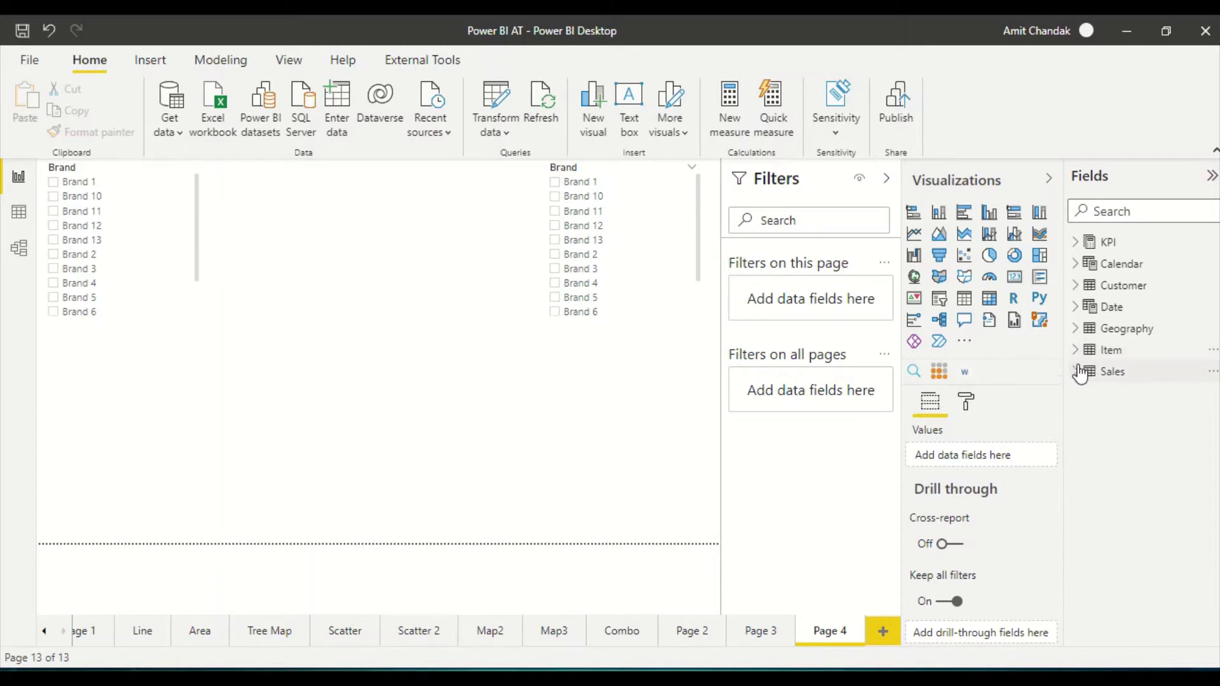
left_click(1075, 328)
left_click_drag(1141, 393, 299, 417)
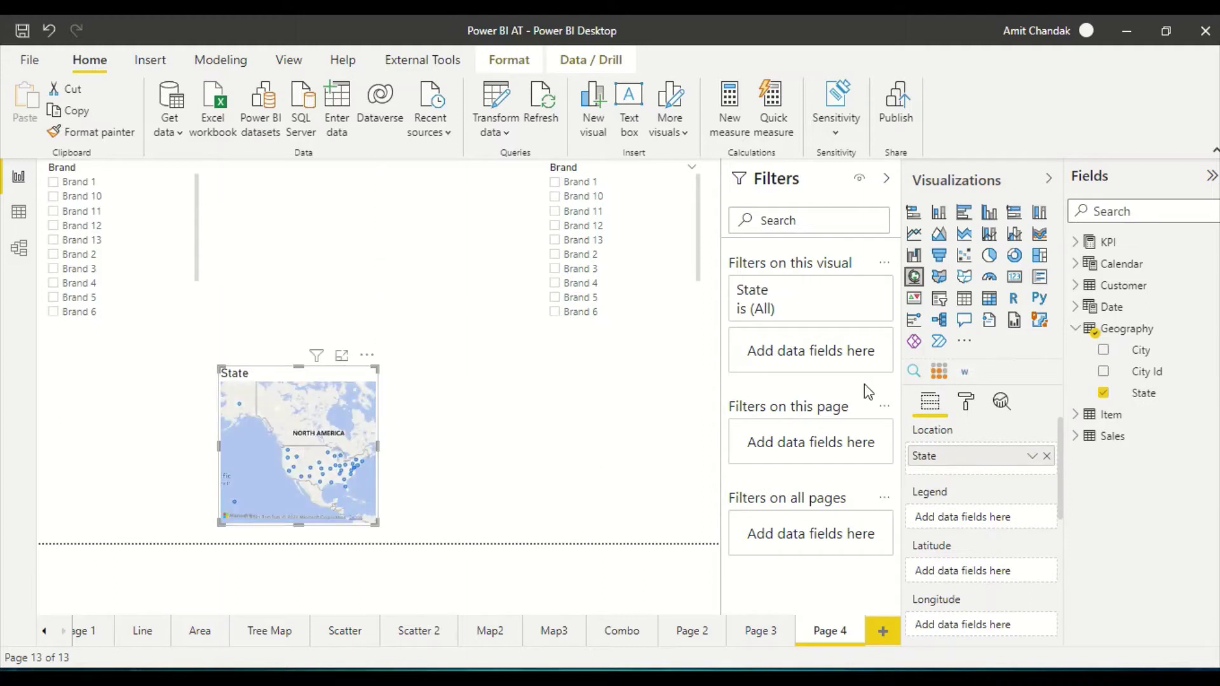
left_click(964, 298)
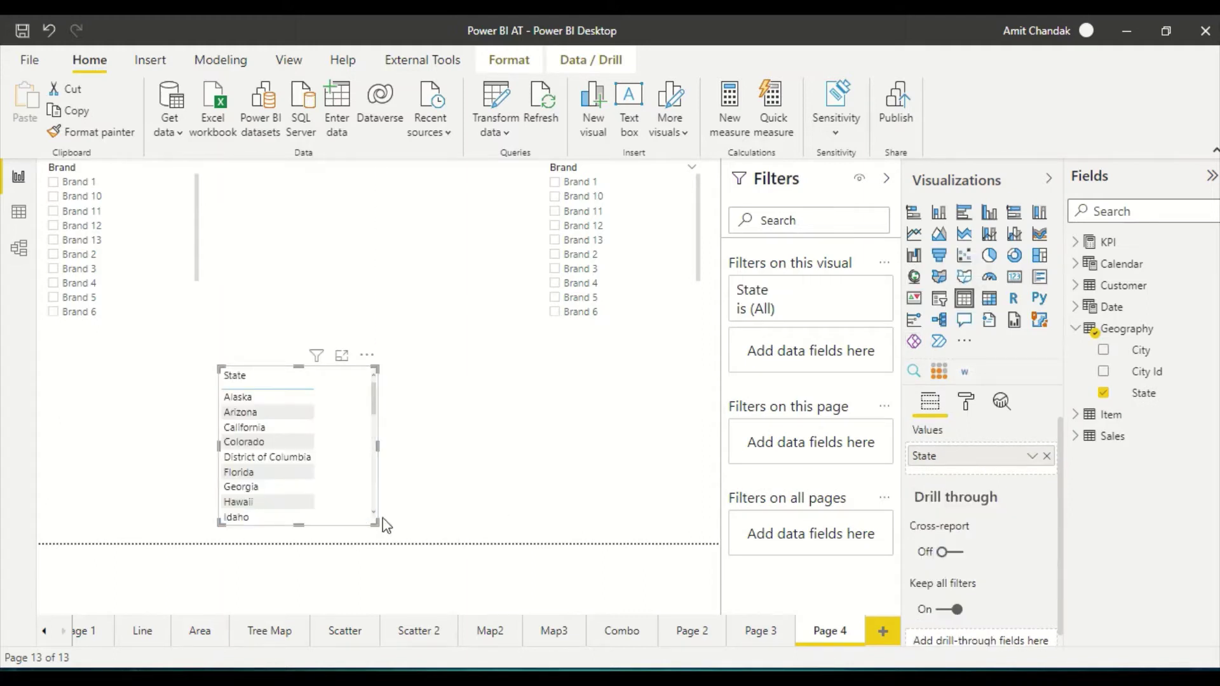
left_click_drag(377, 524, 652, 598)
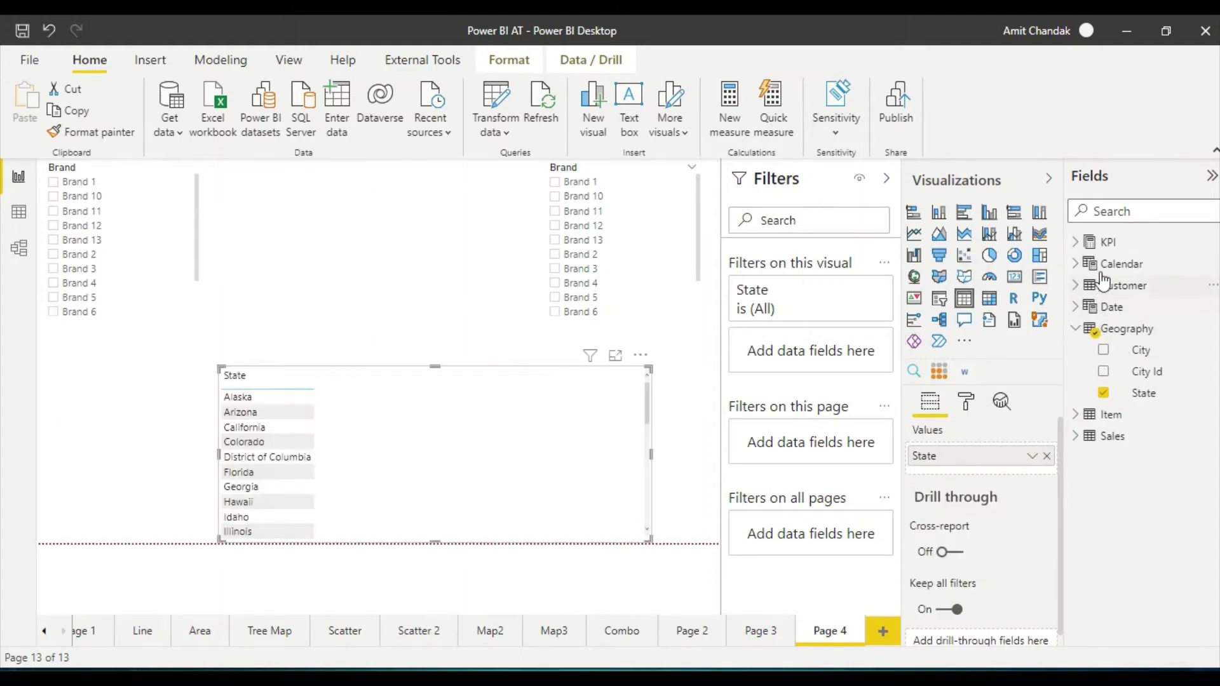
left_click(1075, 242)
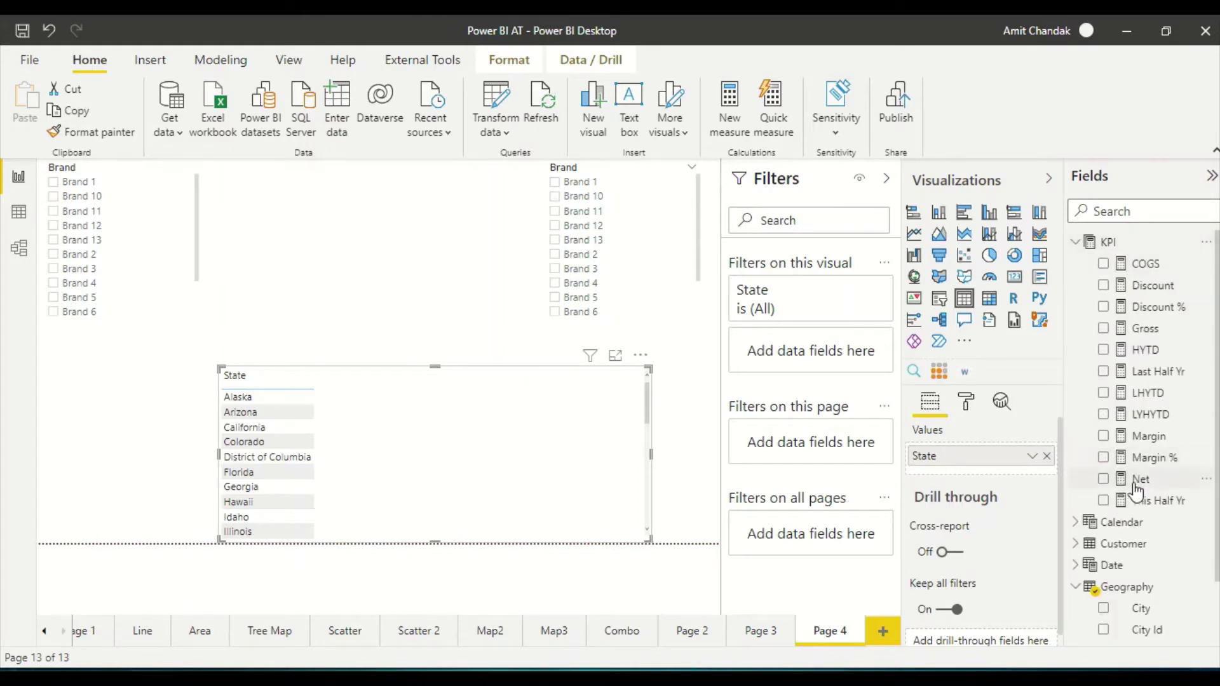
left_click_drag(1137, 480, 353, 395)
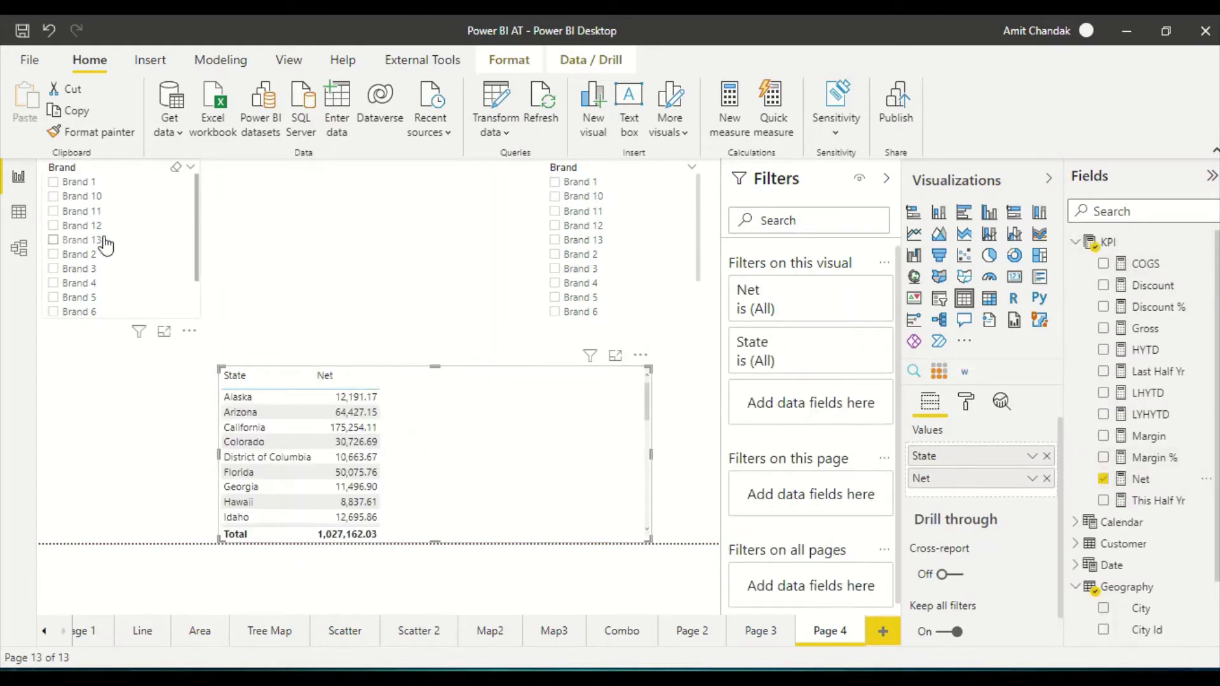
Check how the two Brand slicers interact by selecting Brand 2 in each, and clear both selections.
left_click(53, 255)
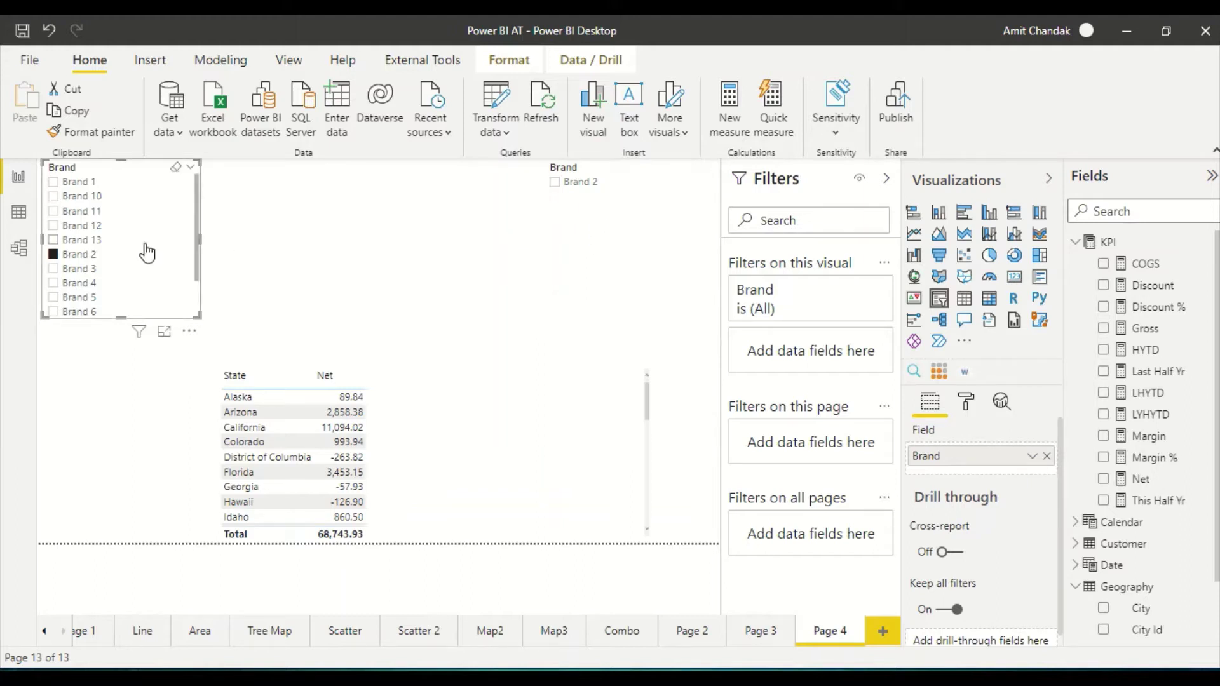
left_click(557, 194)
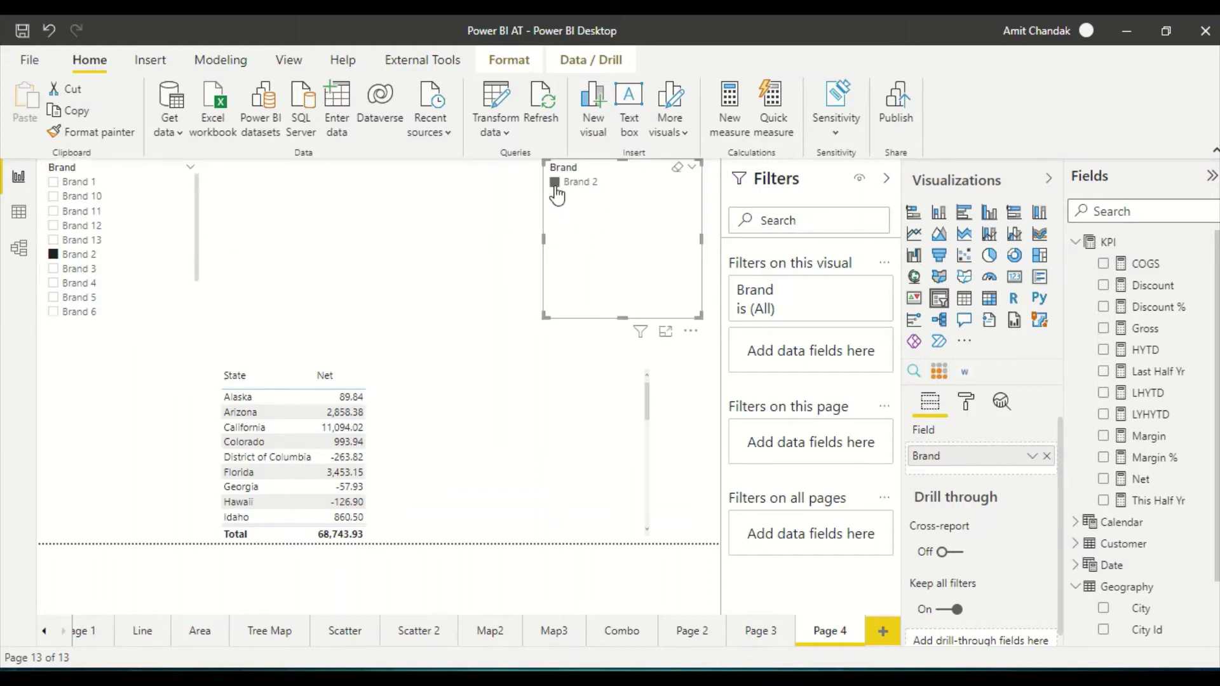
left_click(557, 189)
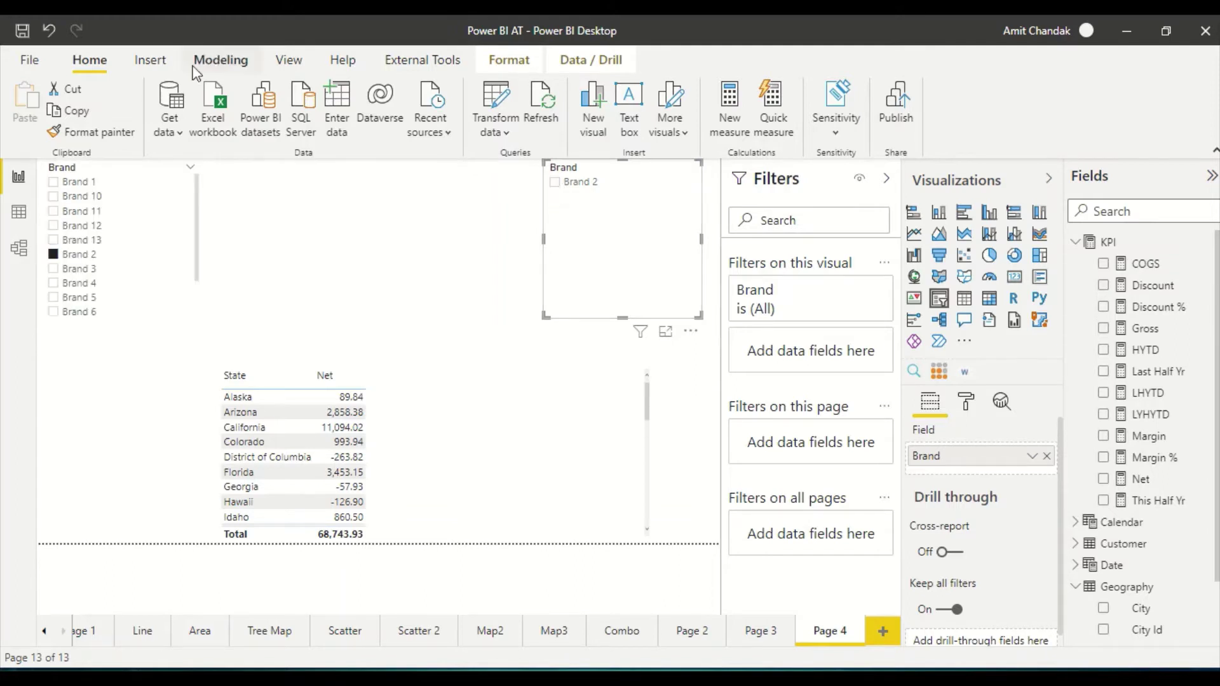
left_click(61, 260)
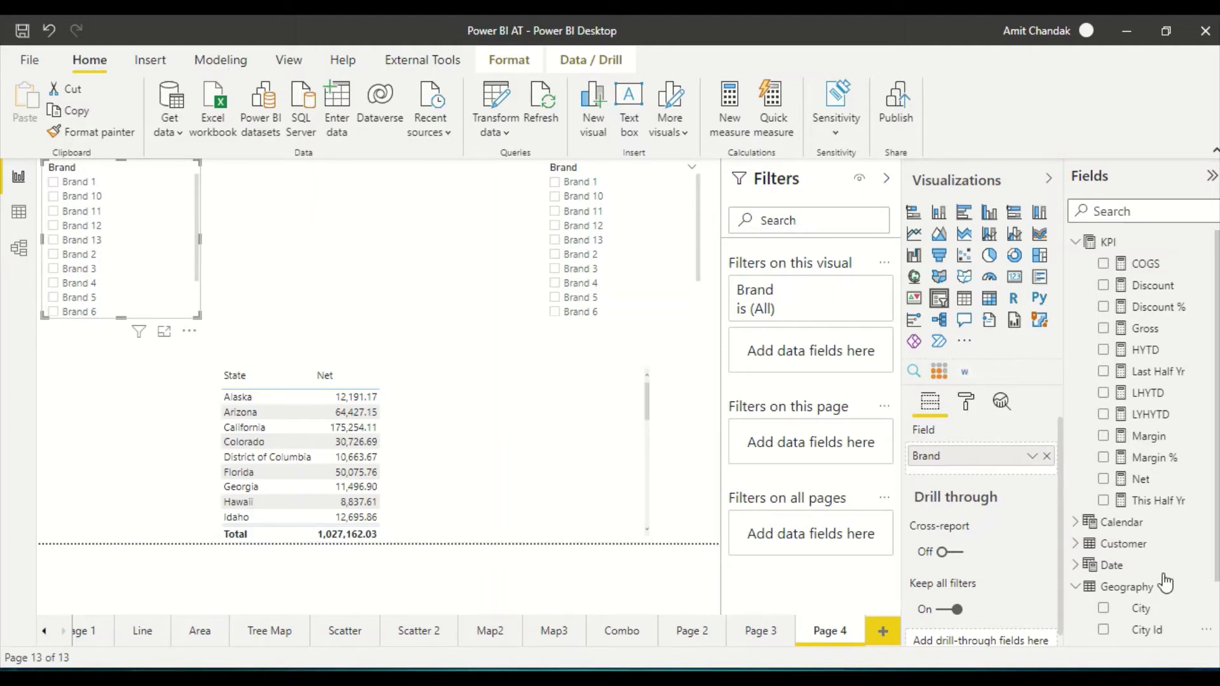
Create a calculated table named Item New that copies the Item table with the formula Item New = 'Item'.
left_click(1075, 242)
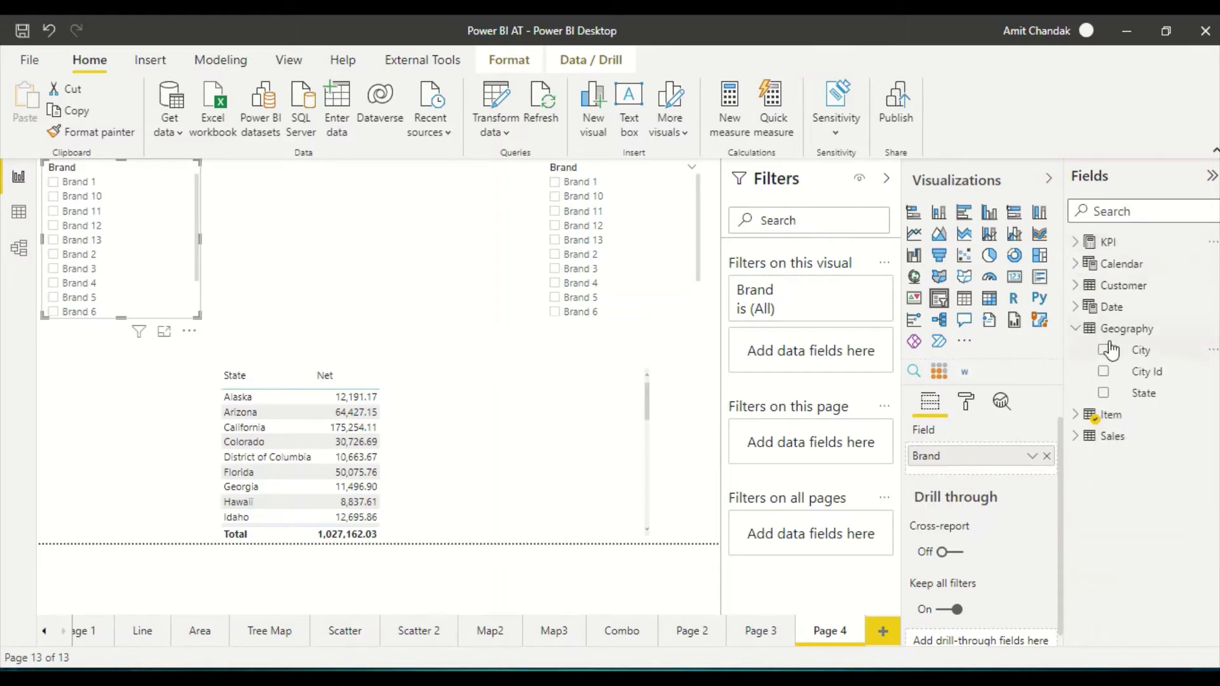
left_click(1109, 413)
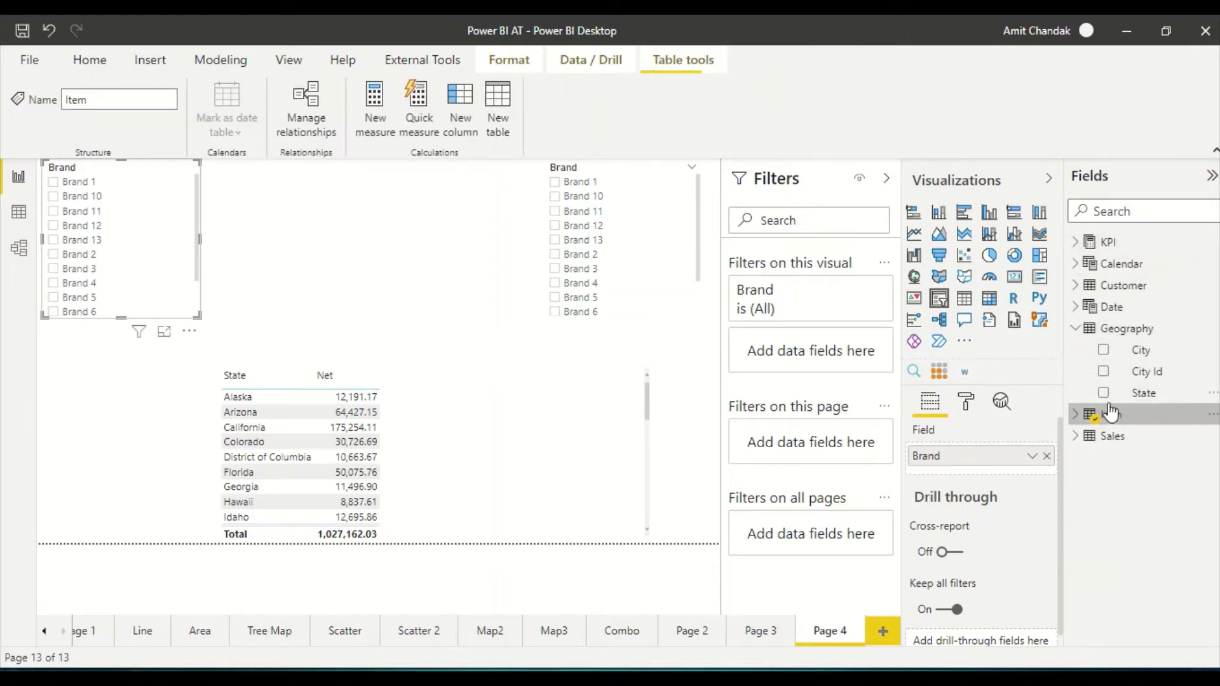
left_click(21, 216)
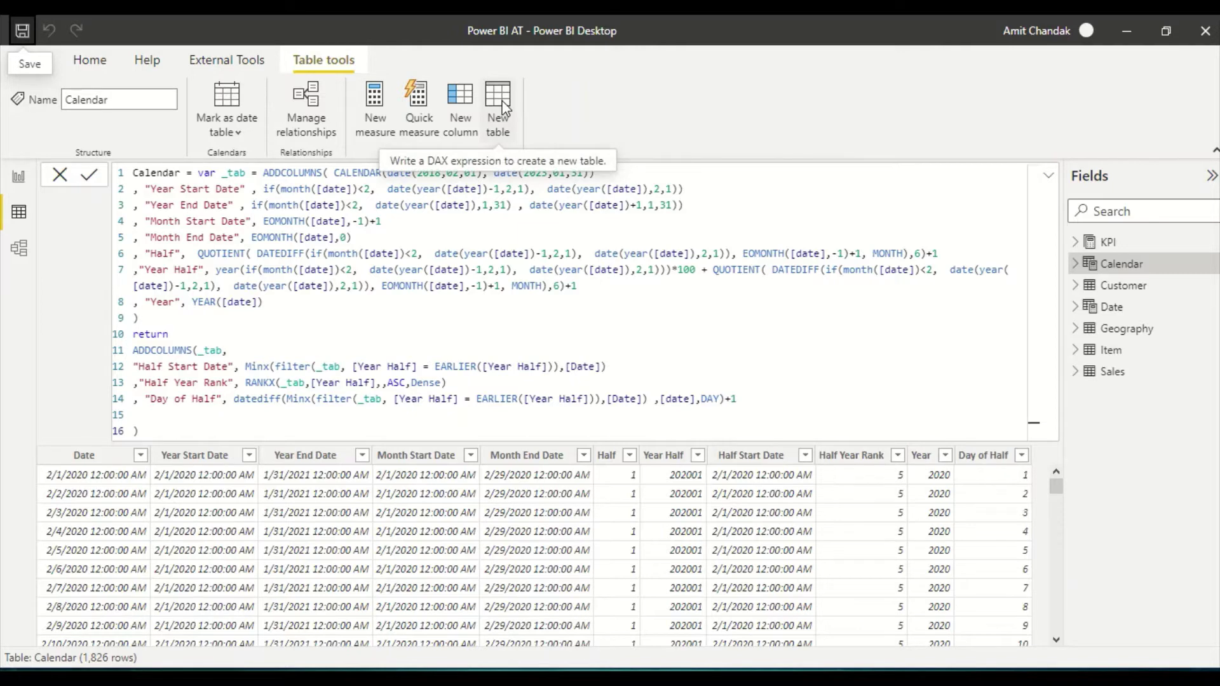
left_click(1112, 350)
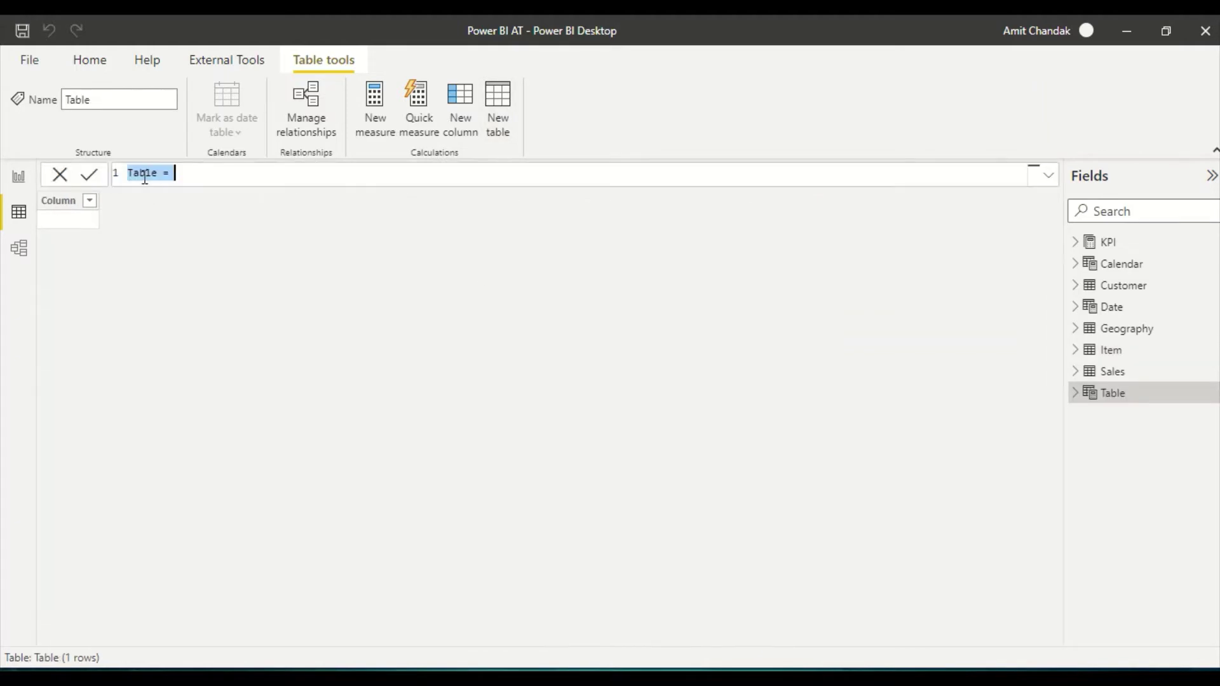
double_click(145, 177)
type("Item New = [Ite")
type("ite")
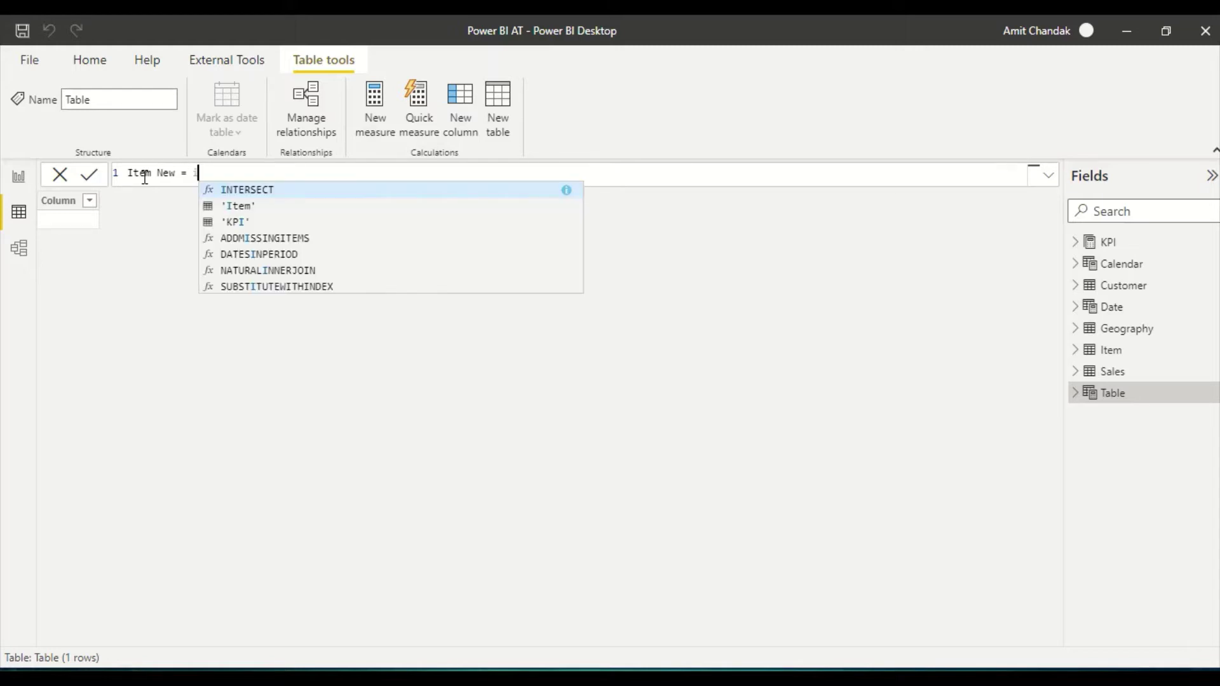
key("Down")
key("Down")
key("Tab")
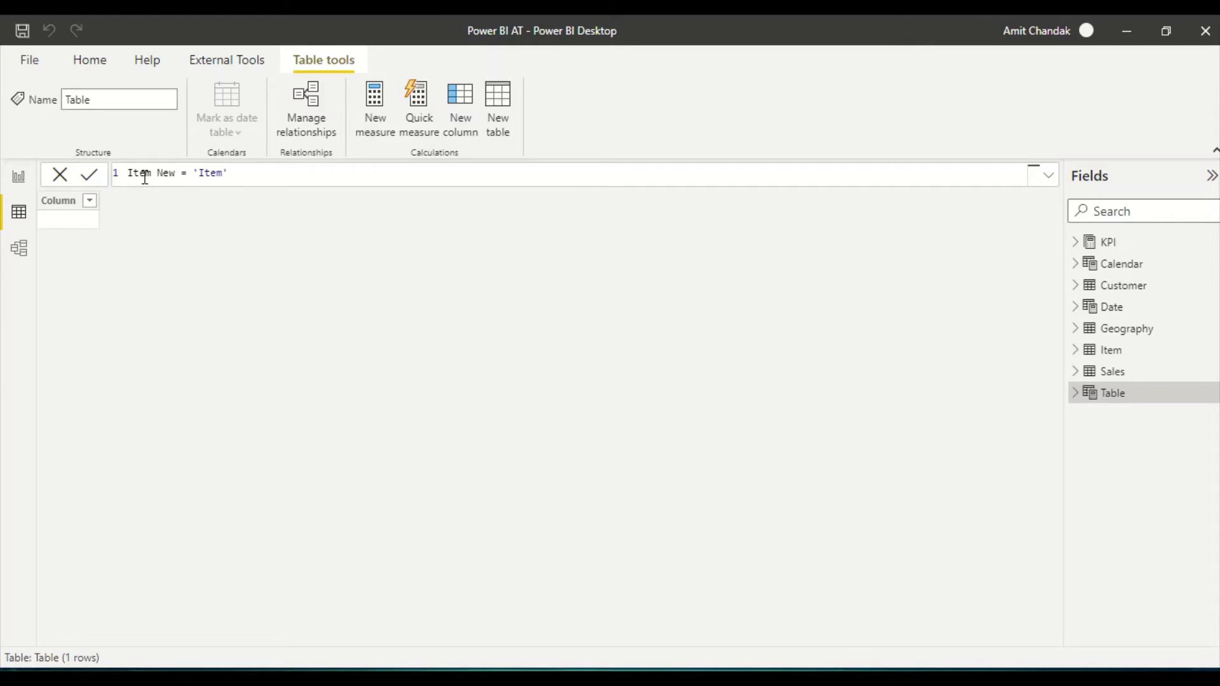
key("Return")
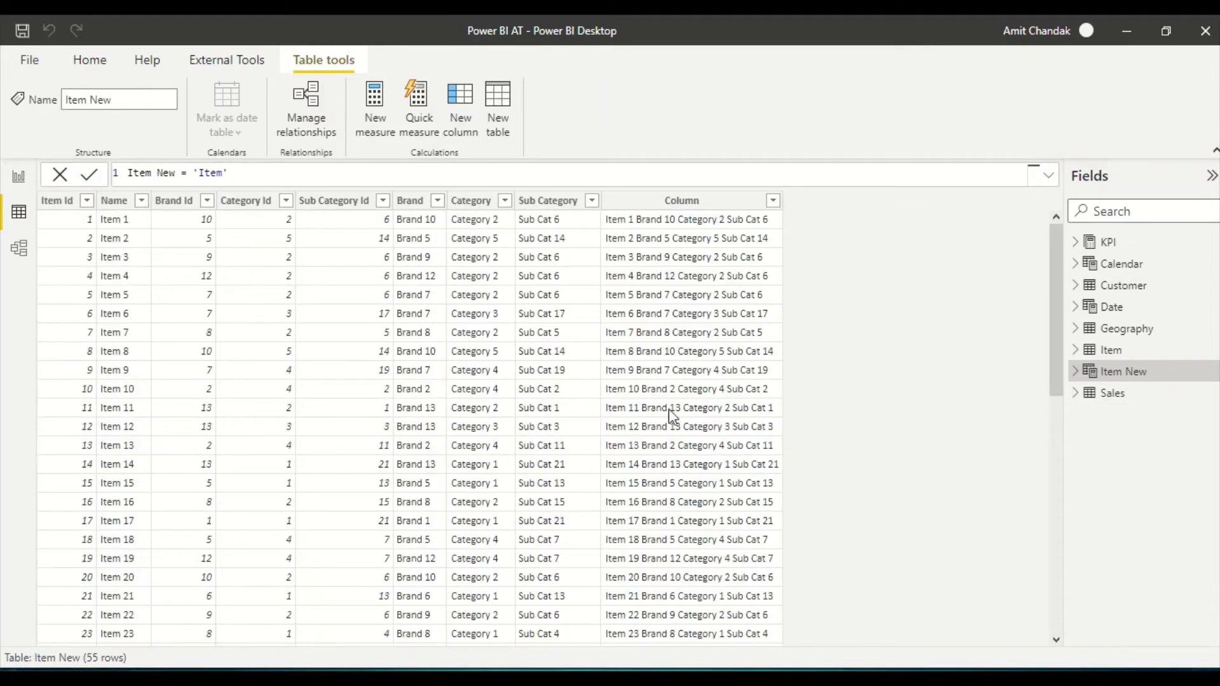
Return to the report page and delete the second Brand slicer, the one based on the Item table.
left_click(18, 176)
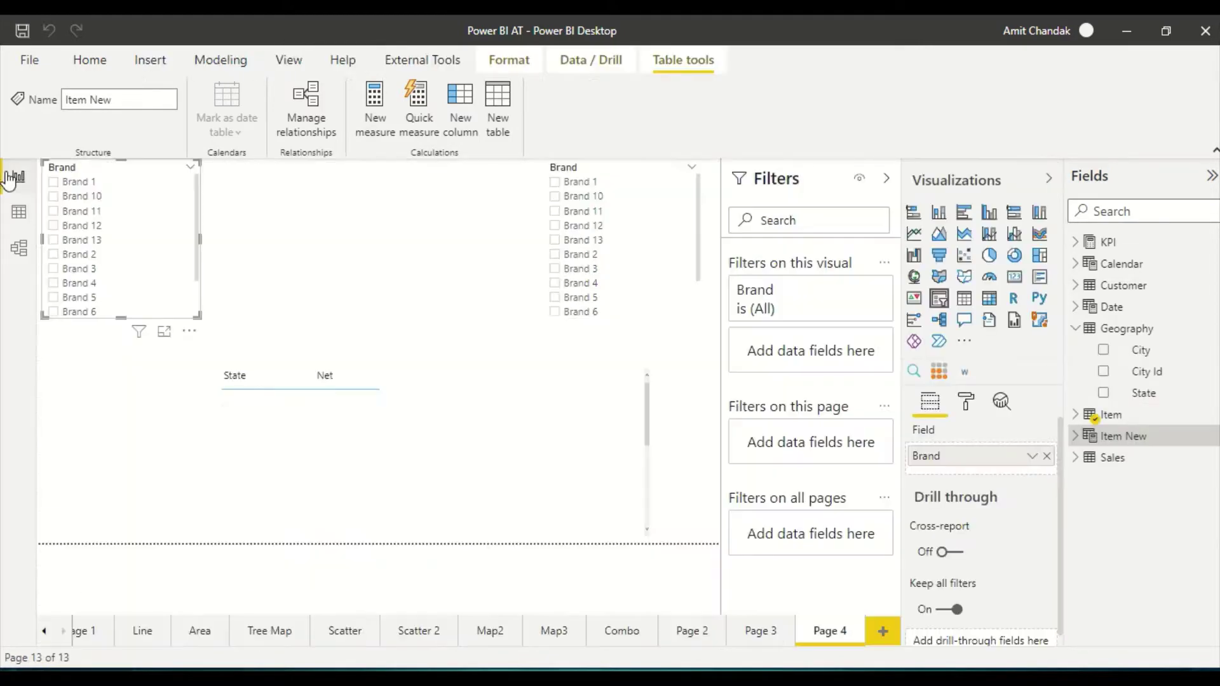
left_click(666, 283)
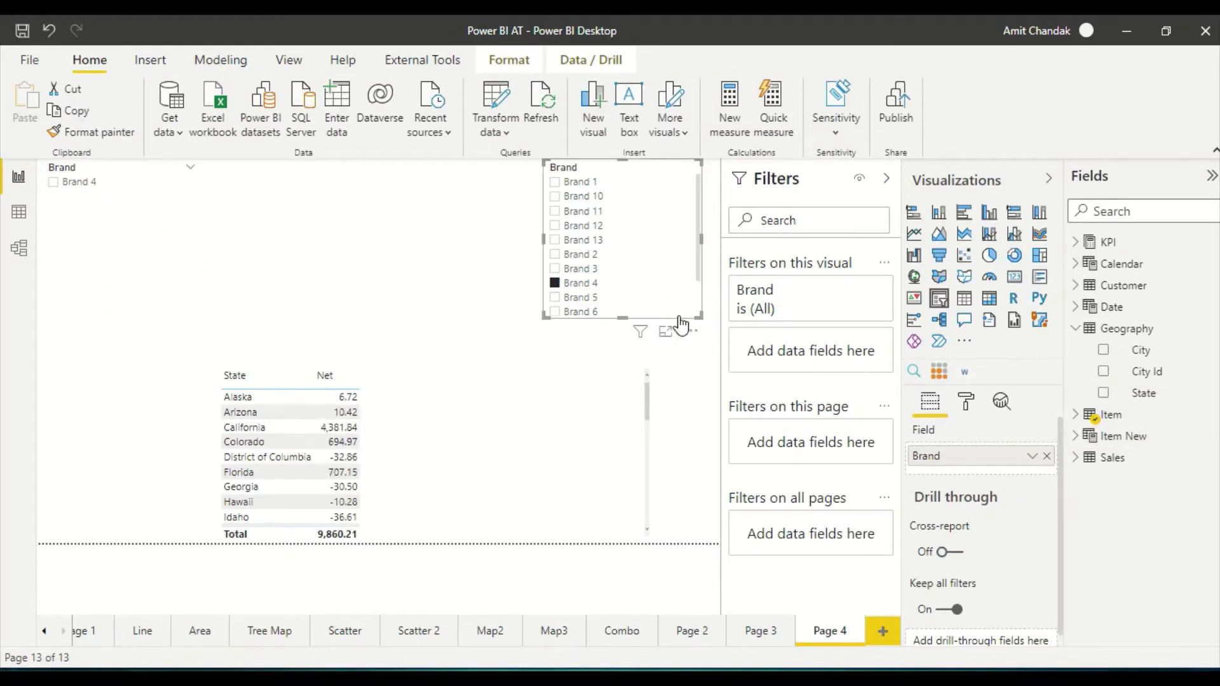
left_click(656, 276)
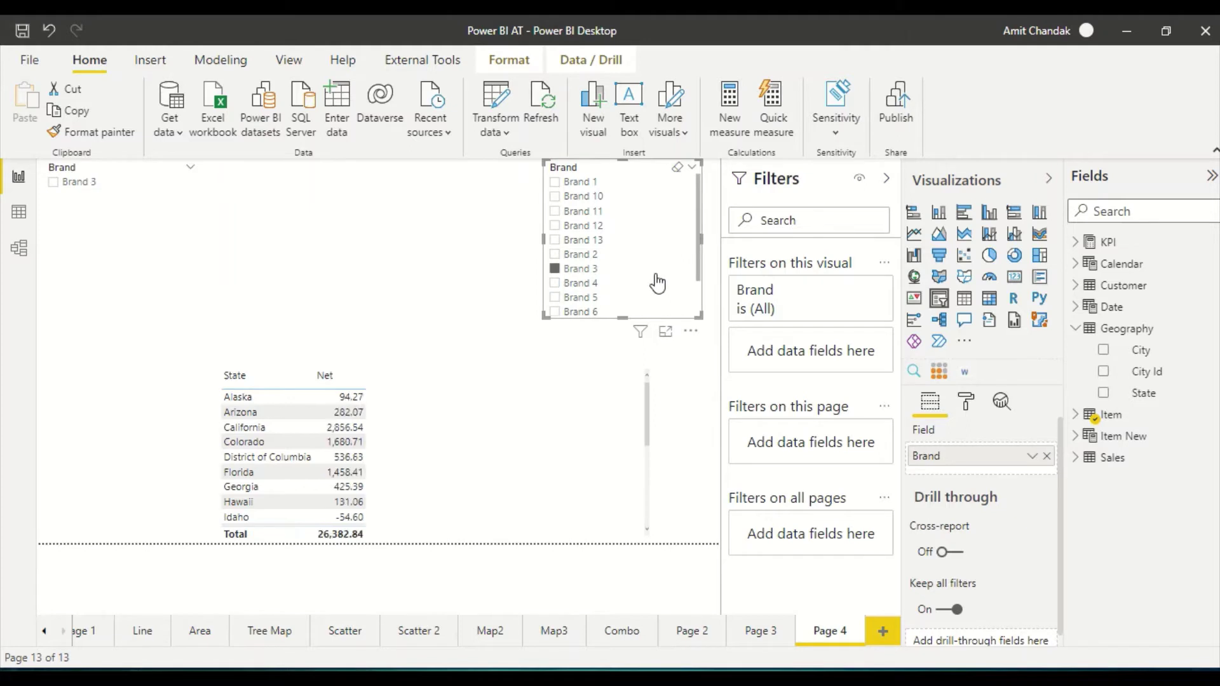
key("Delete")
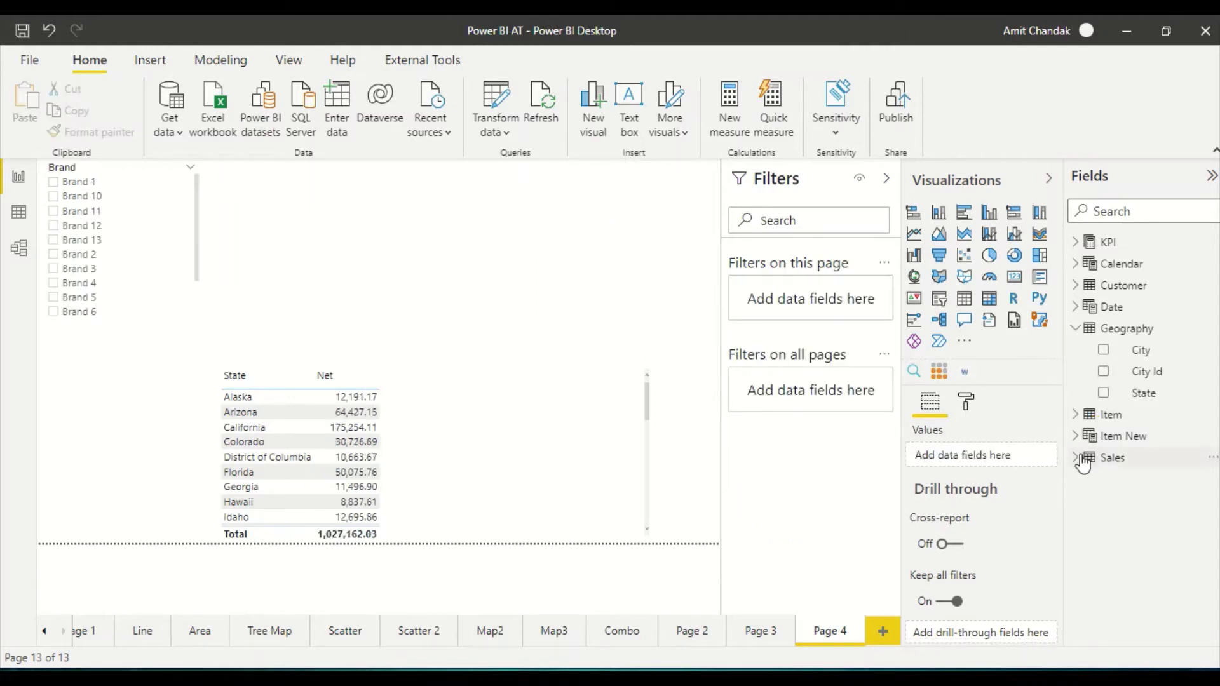
Add a slicer on Item New's Brand field, narrow it and place it at the canvas's upper right.
left_click(1076, 435)
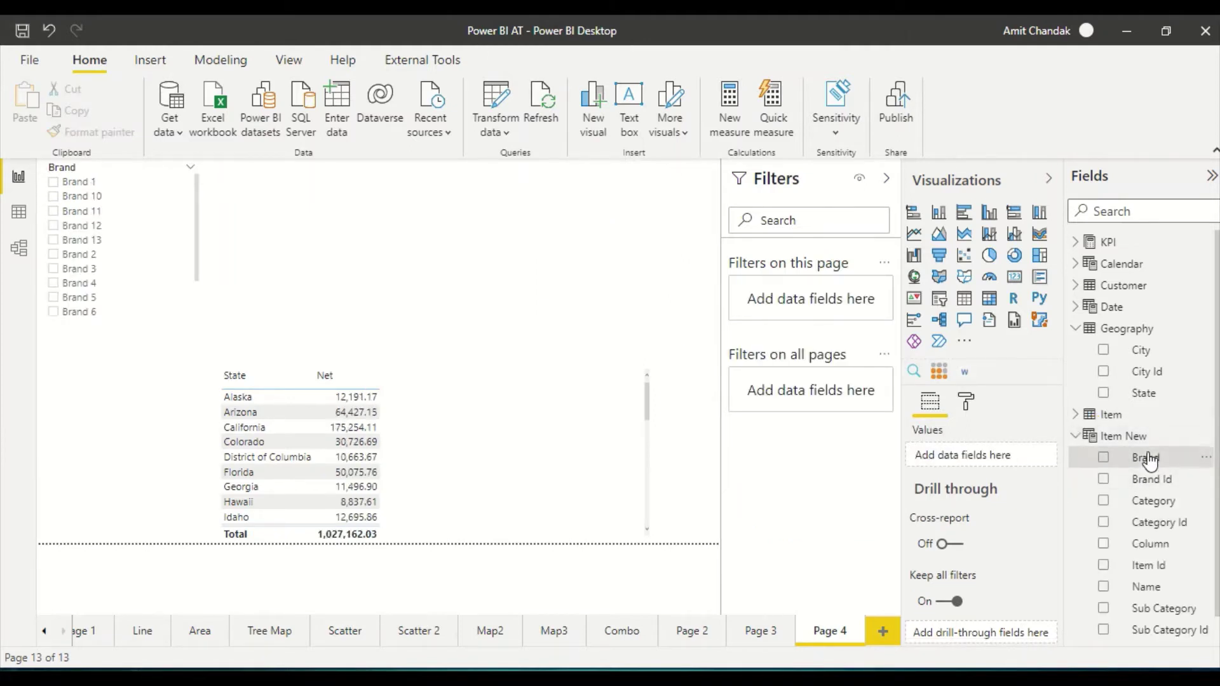
left_click_drag(1146, 458, 614, 186)
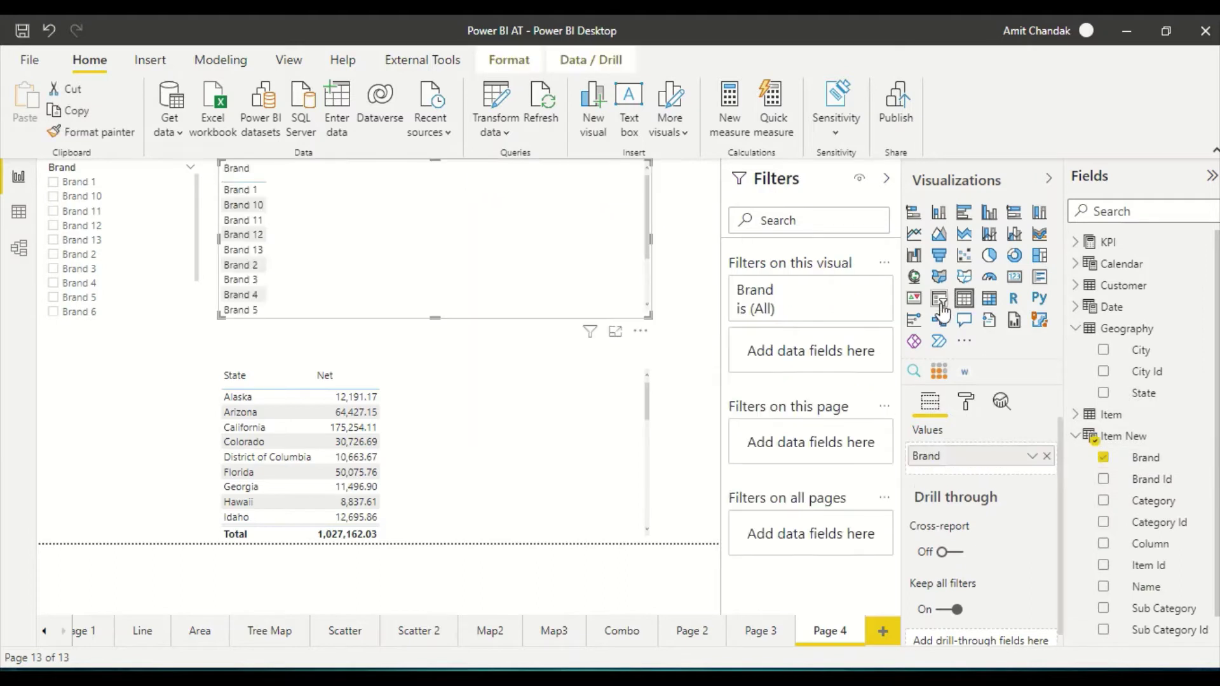
left_click(939, 298)
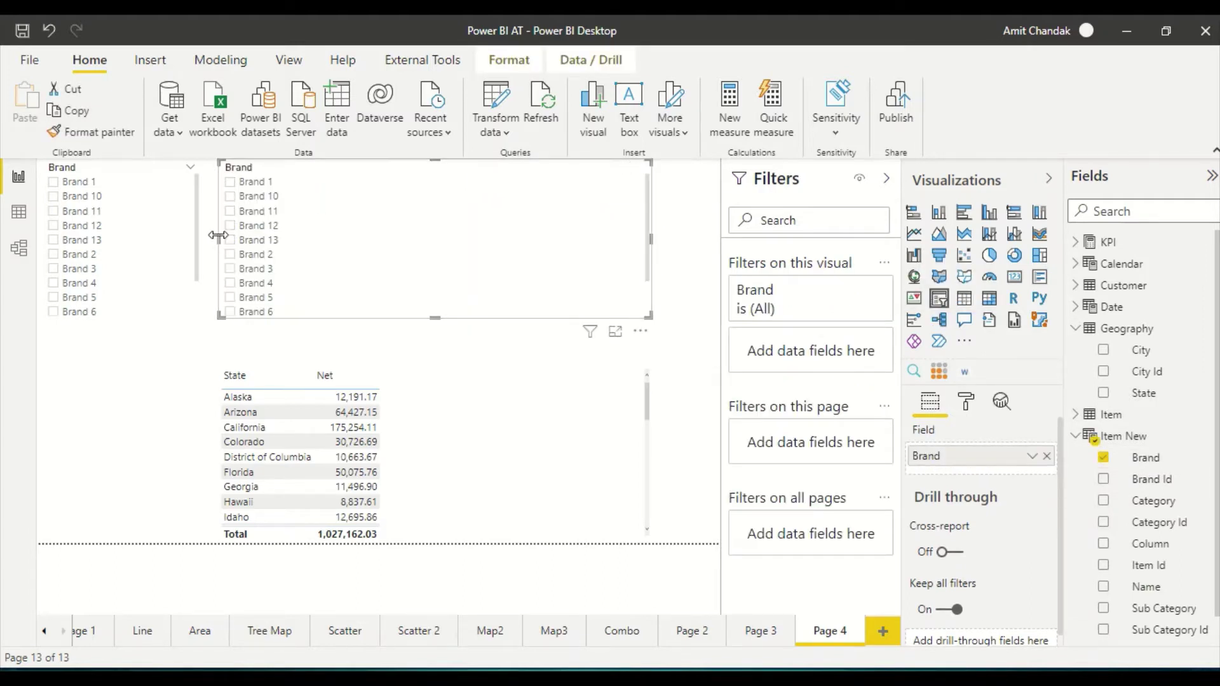
left_click_drag(219, 238, 525, 262)
left_click_drag(631, 267, 680, 265)
Check how each Brand slicer filters the State table by selecting Brand 1 in each and clearing it again.
left_click(55, 183)
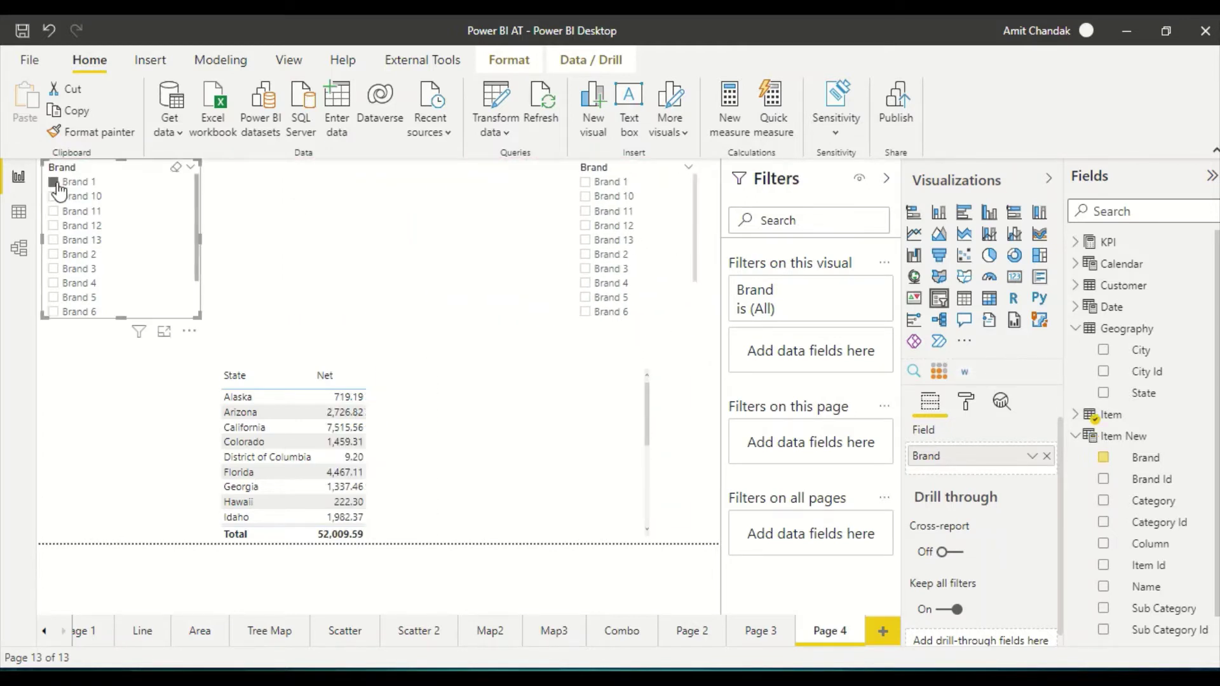
left_click(55, 183)
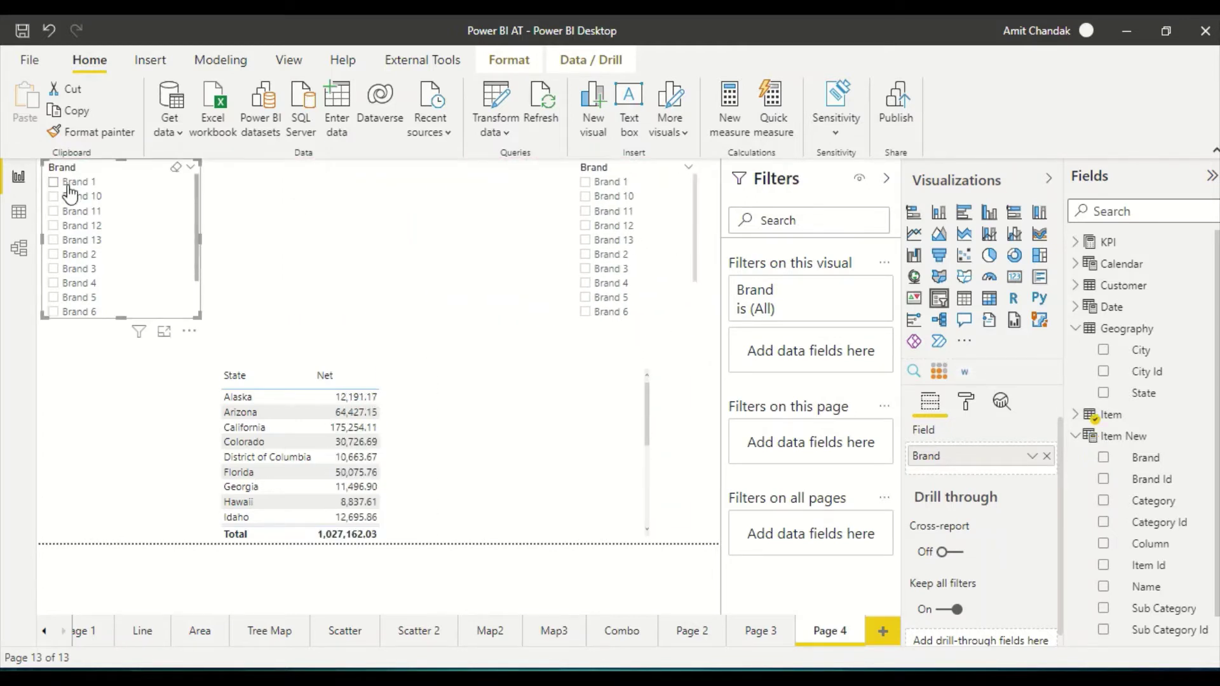
left_click(585, 183)
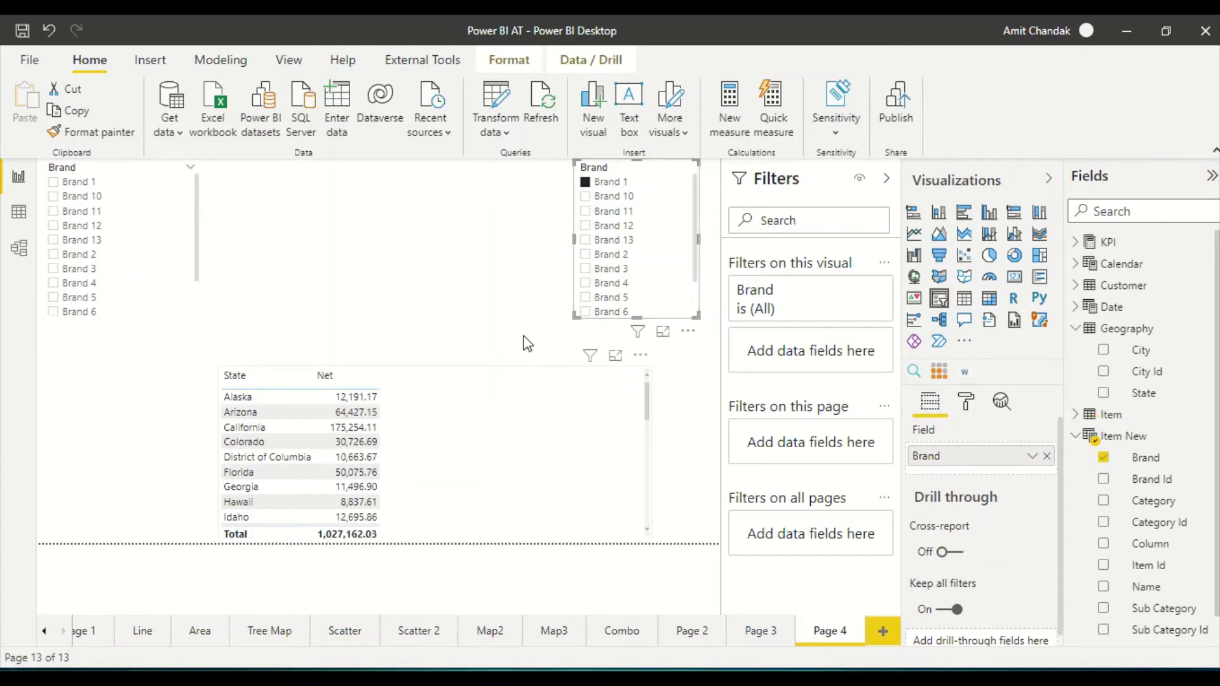
left_click(585, 183)
Move the State and Net table to the canvas's left edge, narrow it, and place a wider copy beside it.
left_click_drag(486, 456, 259, 476)
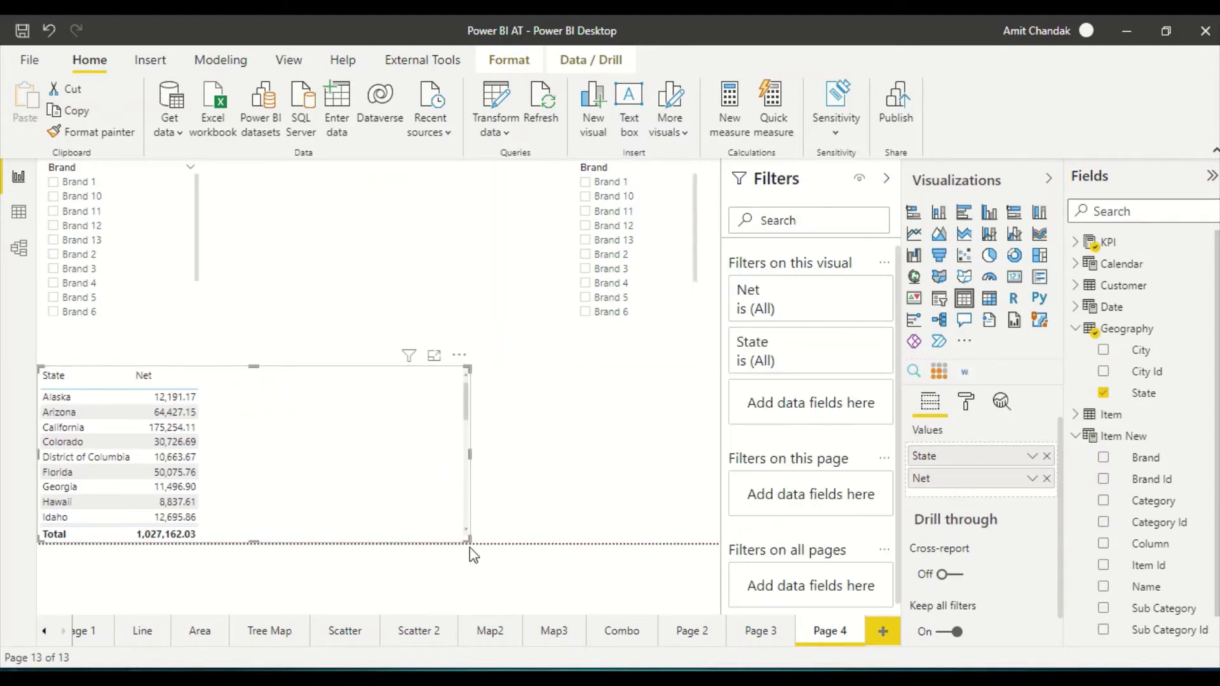
left_click_drag(469, 544, 251, 543)
key("ctrl+c")
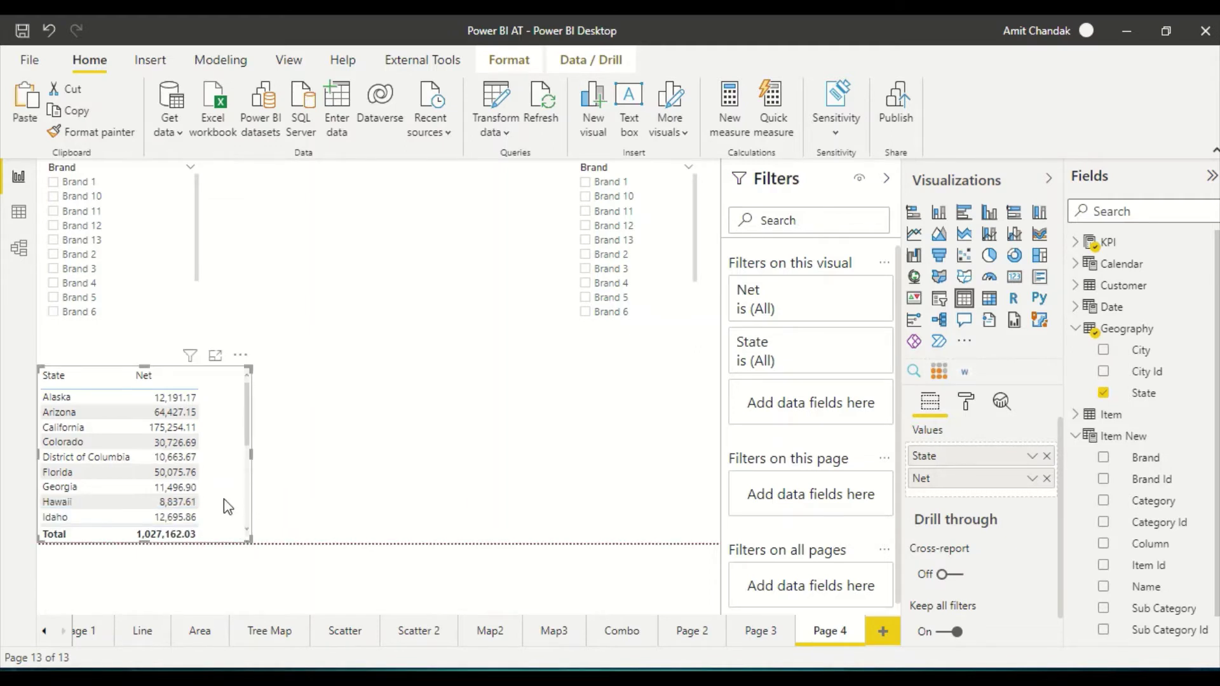
key("ctrl+v")
left_click_drag(223, 501, 444, 500)
left_click_drag(476, 539, 683, 556)
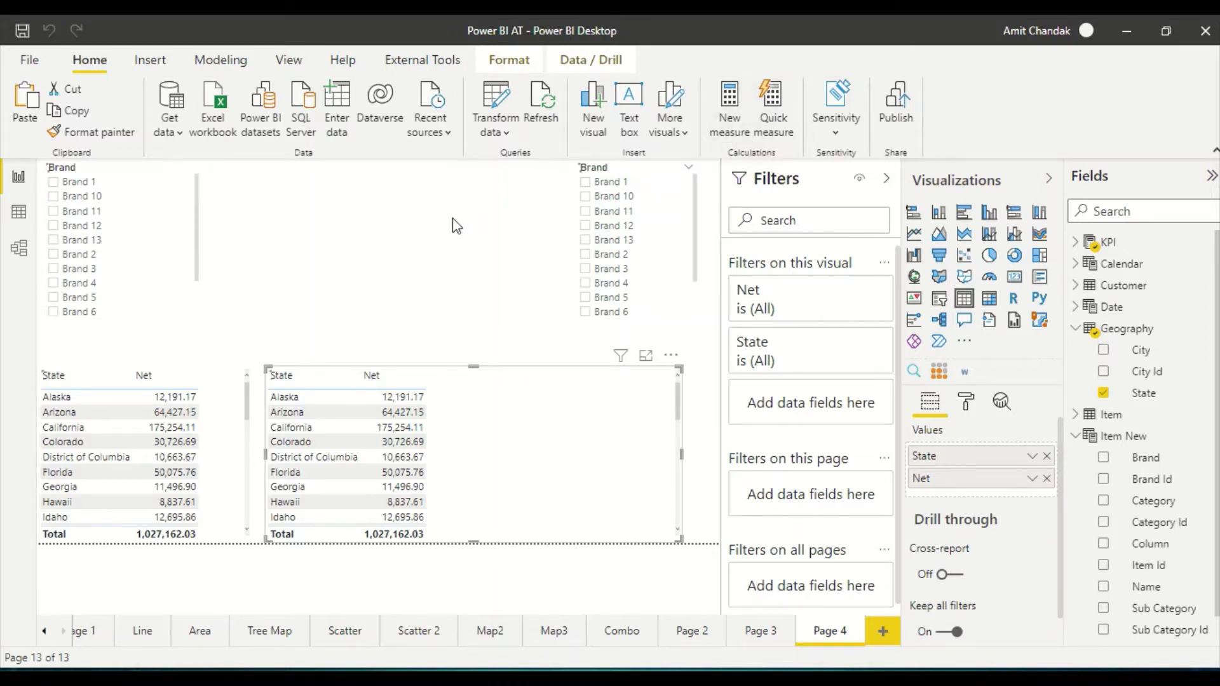
Name the new measure Net Brand 2 and start its formula as a CALCULATE of [Net].
left_click(164, 173)
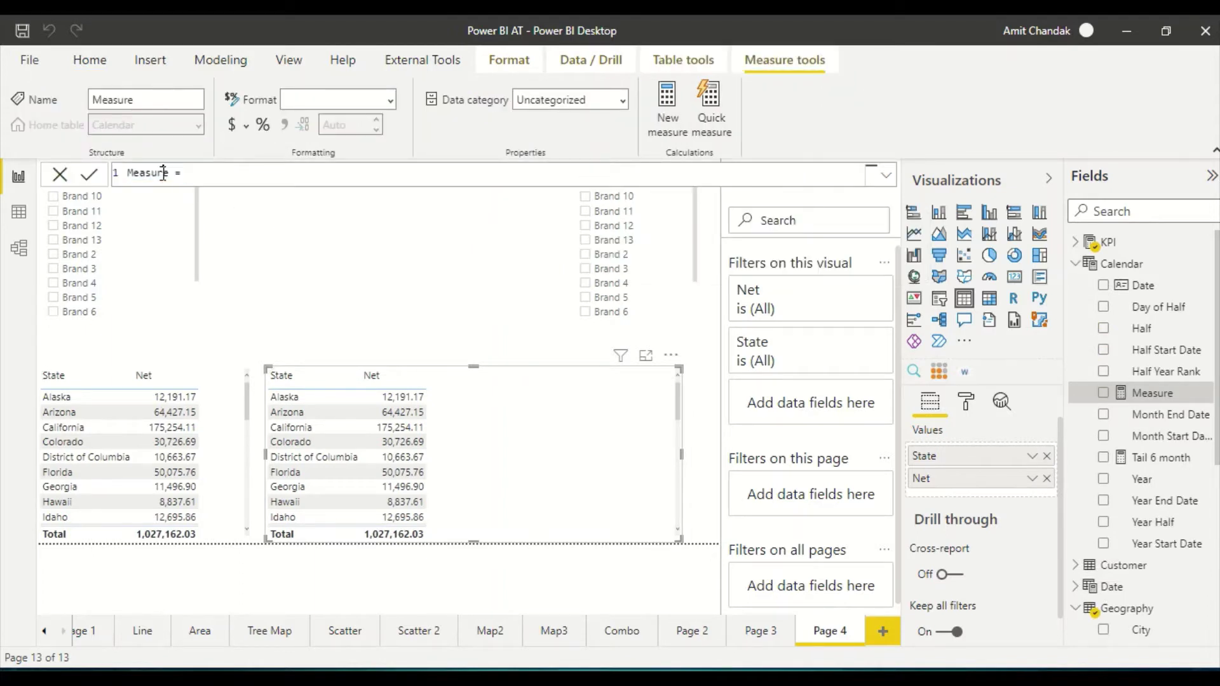
double_click(164, 173)
type("N")
type("et Brand 2 = calc")
key("Tab")
type("([")
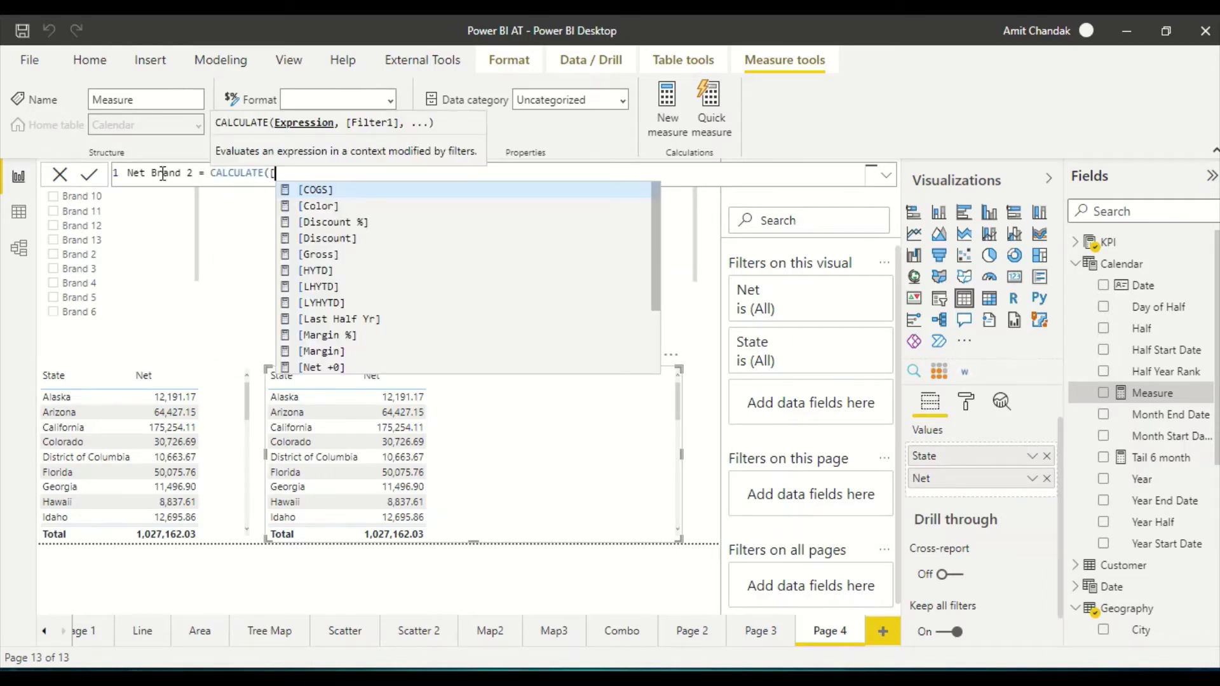
type("ne")
key("Down")
key("Down")
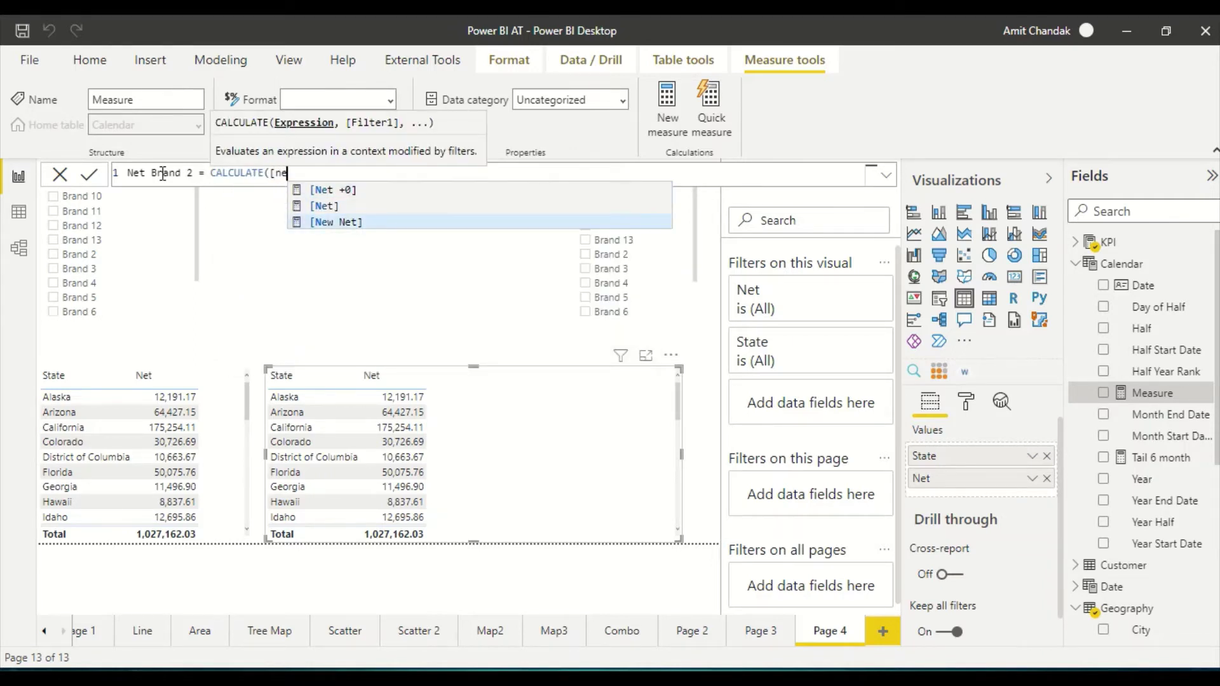
key("Tab")
key("BackSpace")
key("BackSpace")
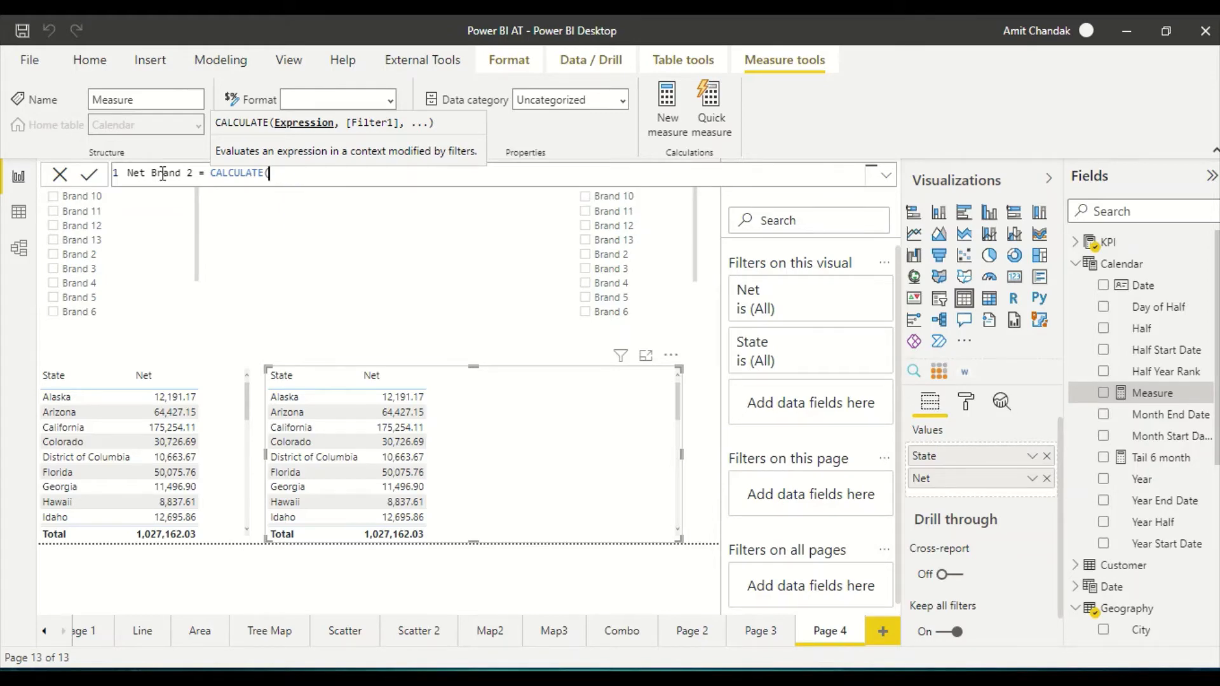
type("[ne")
key("Down")
key("Tab")
Add a FILTER over all('Item') as the filter argument of the Net Brand 2 formula.
type(", fil")
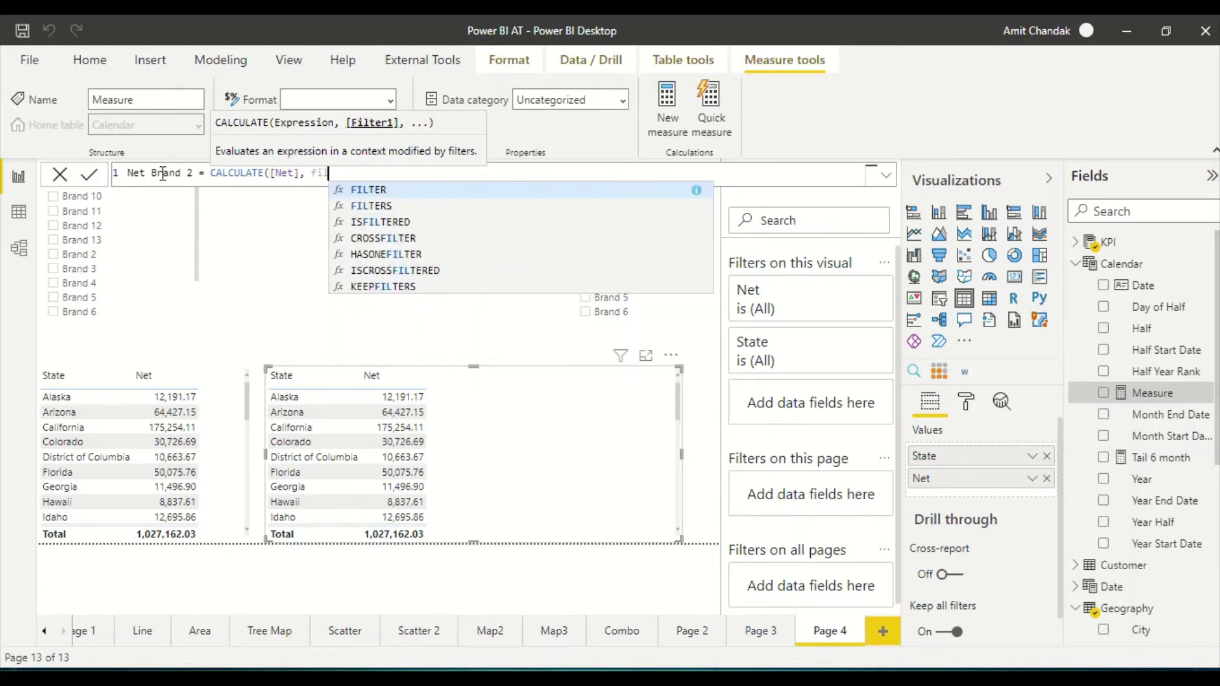
key("Tab")
type("all")
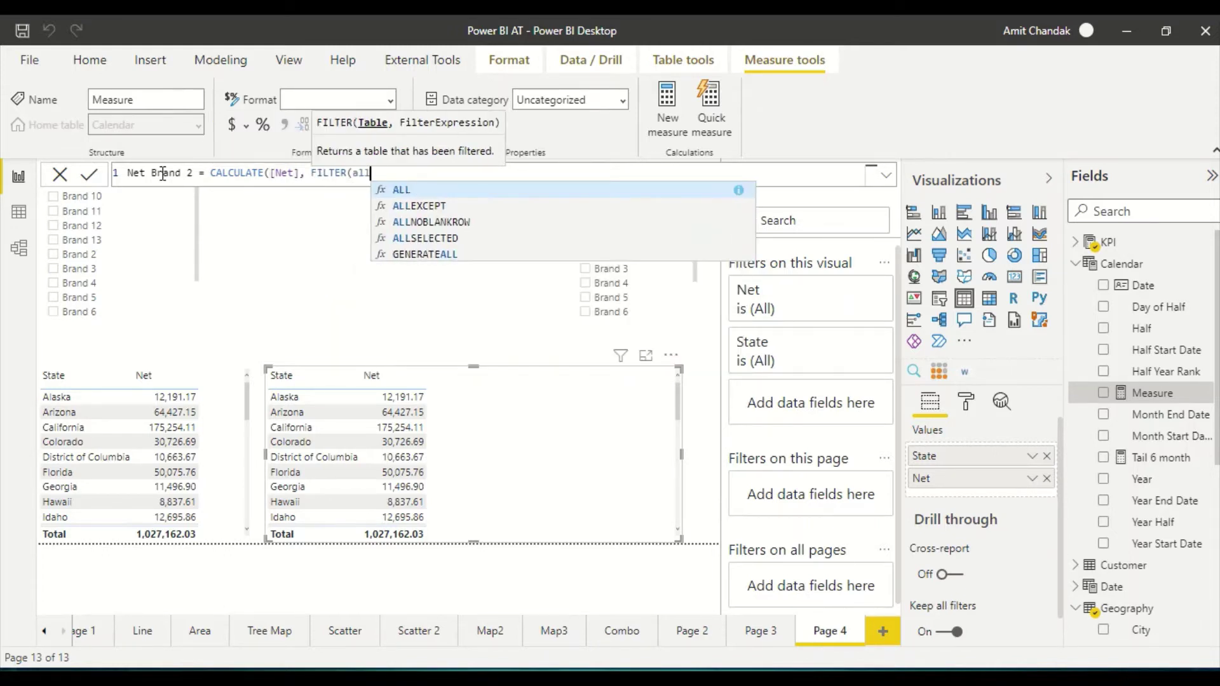
type("(")
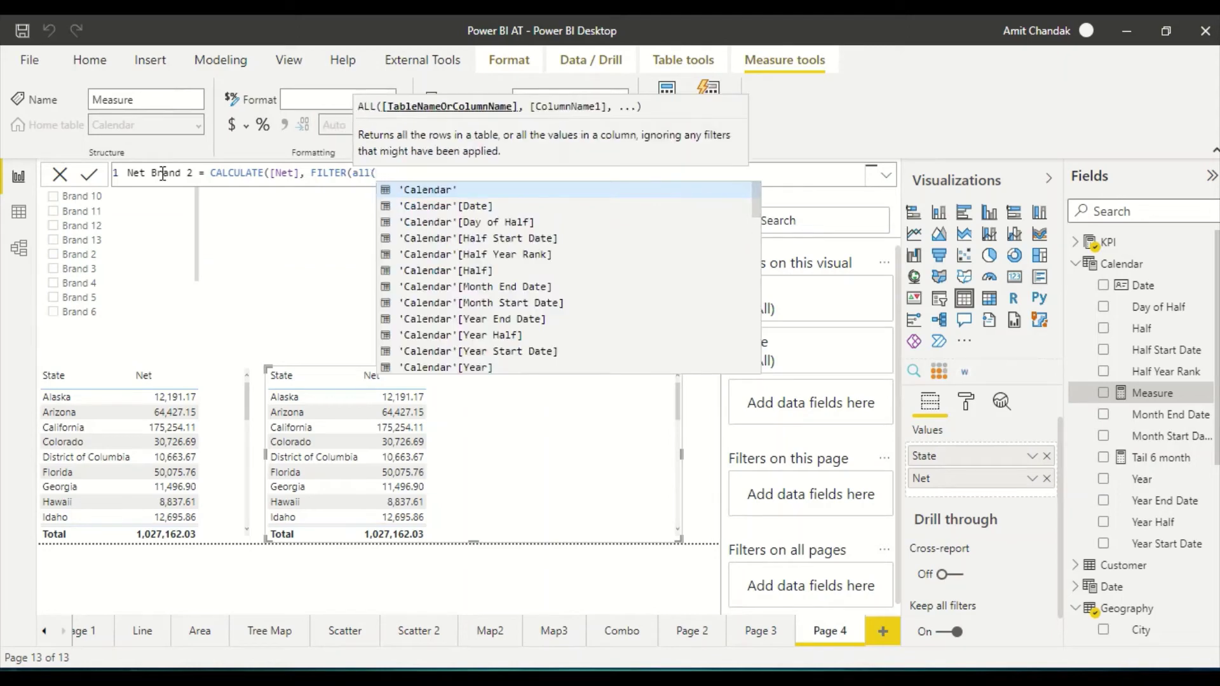
type("'")
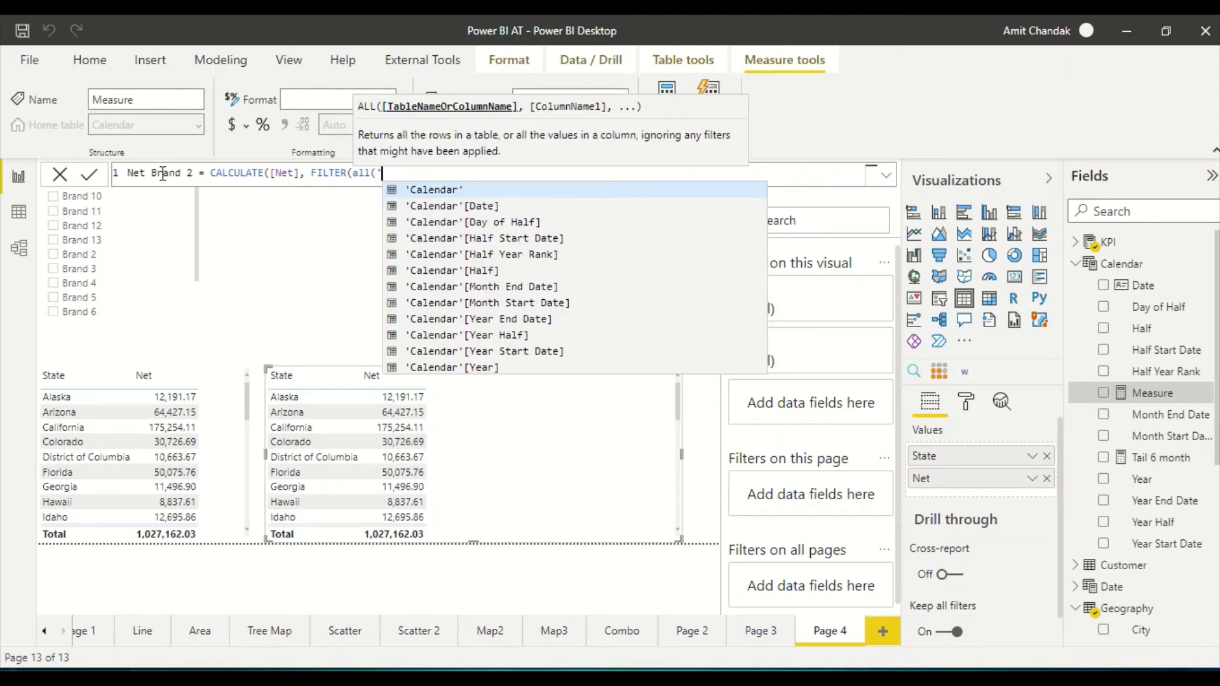
type("ite")
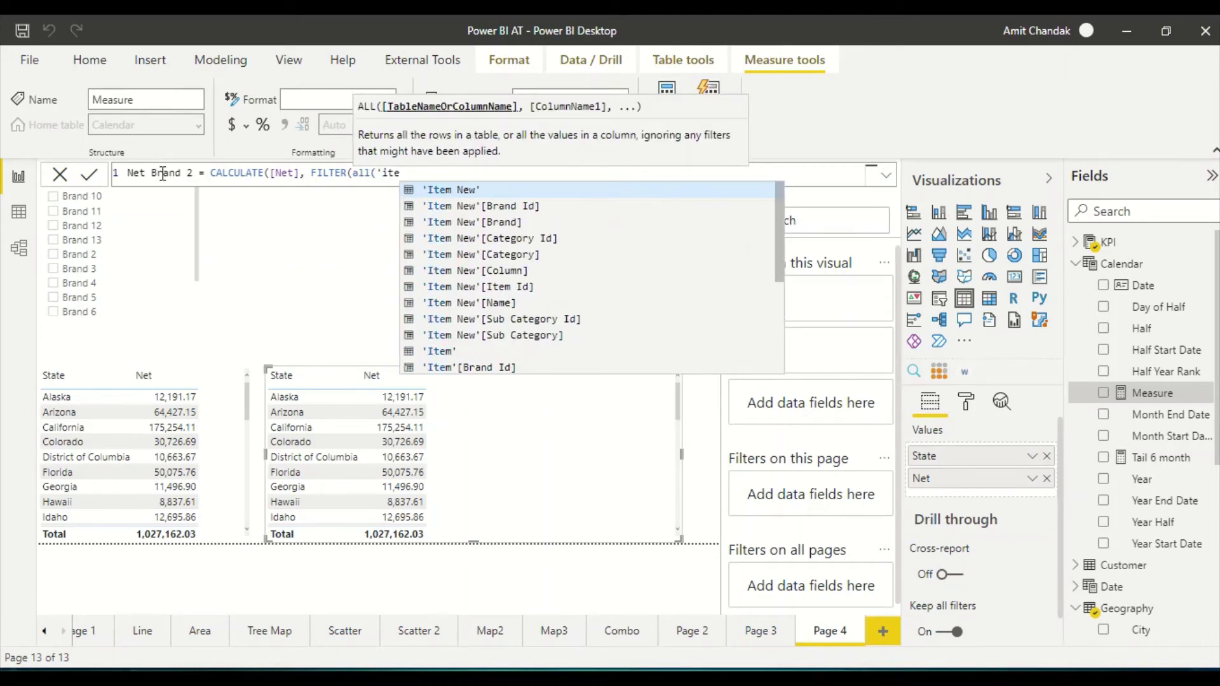
key("Down")
key("Down")
key("Down")
key("Down")
key("Down")
key("Down")
key("Down")
key("Down")
key("Down")
key("Down")
key("Down")
key("Tab")
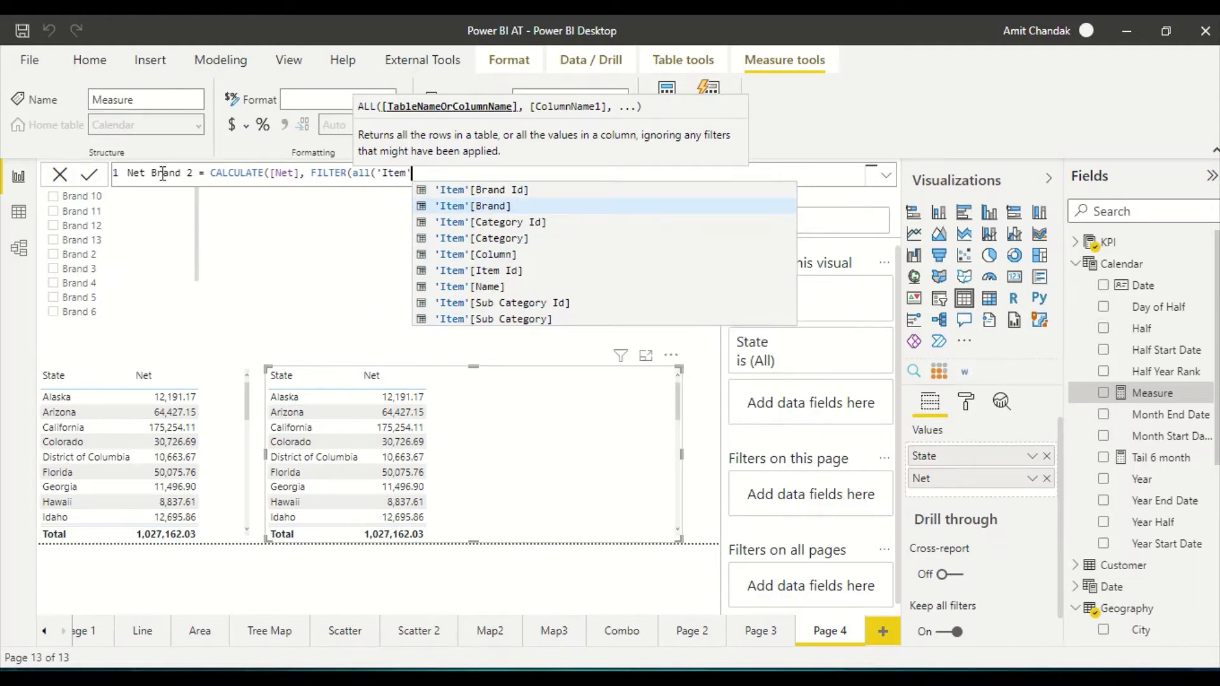
type("), ")
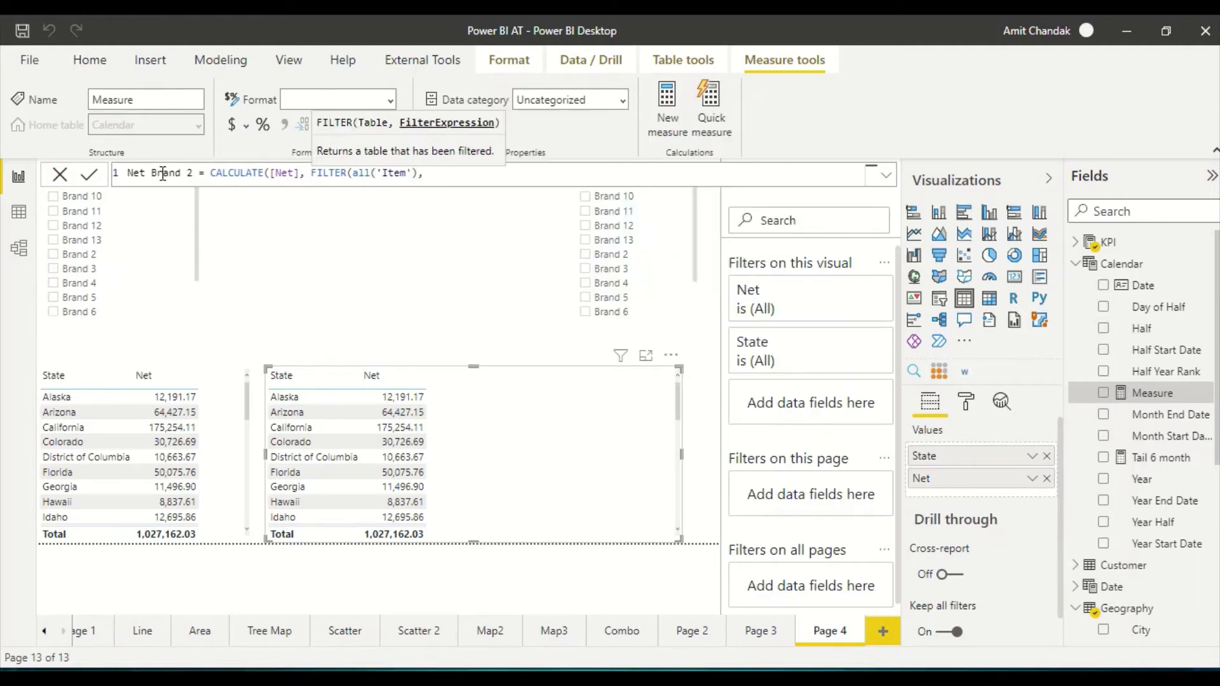
Start the filter condition of Net Brand 2 with 'Item'[Brand] and the in operator.
type("Ite")
key("Down")
key("Down")
key("Down")
key("Down")
key("Down")
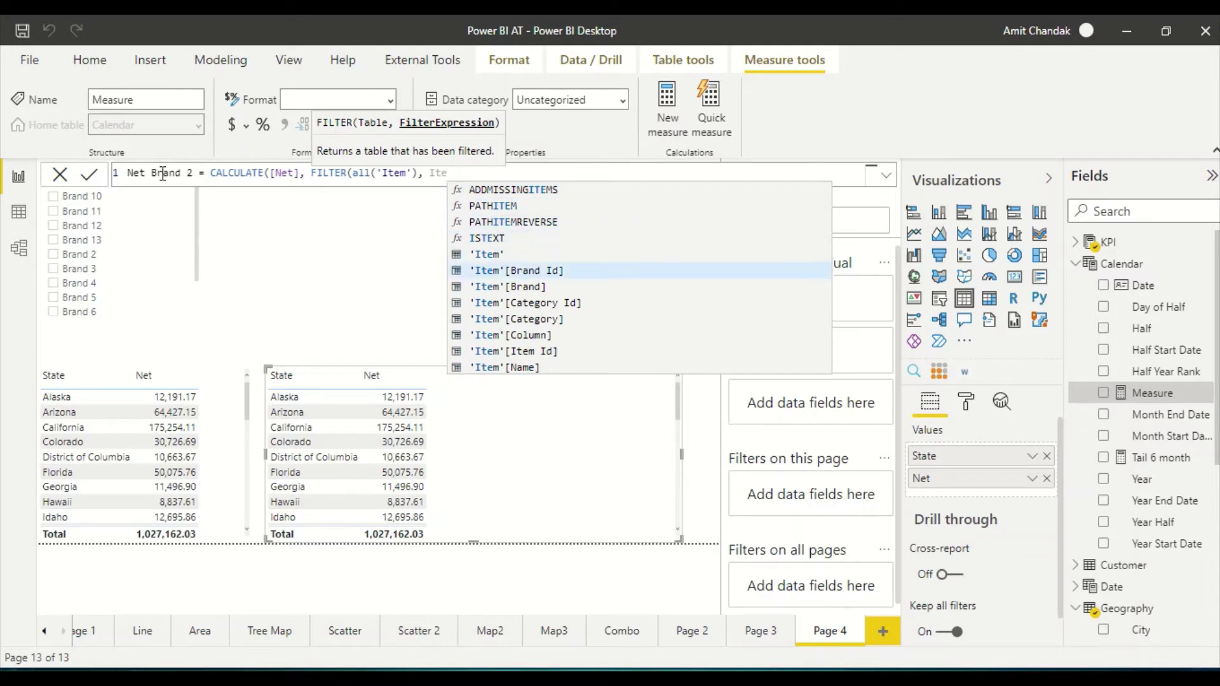
key("Down")
key("Tab")
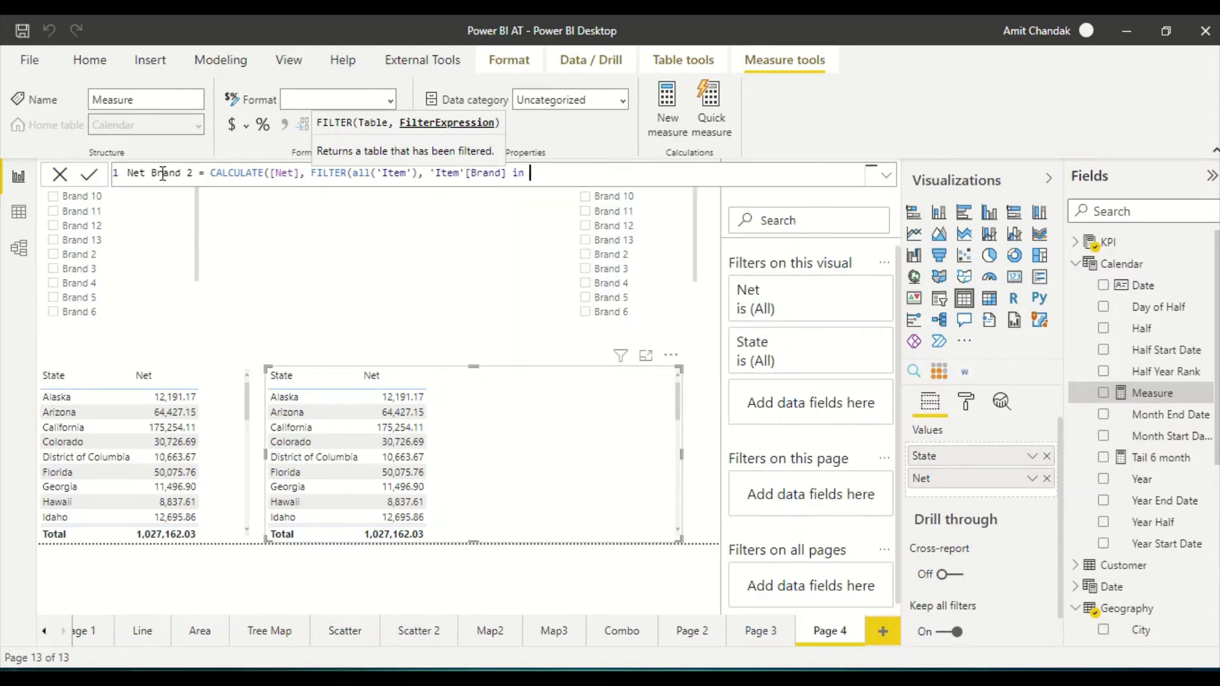
type("in ")
type("{")
type("lse")
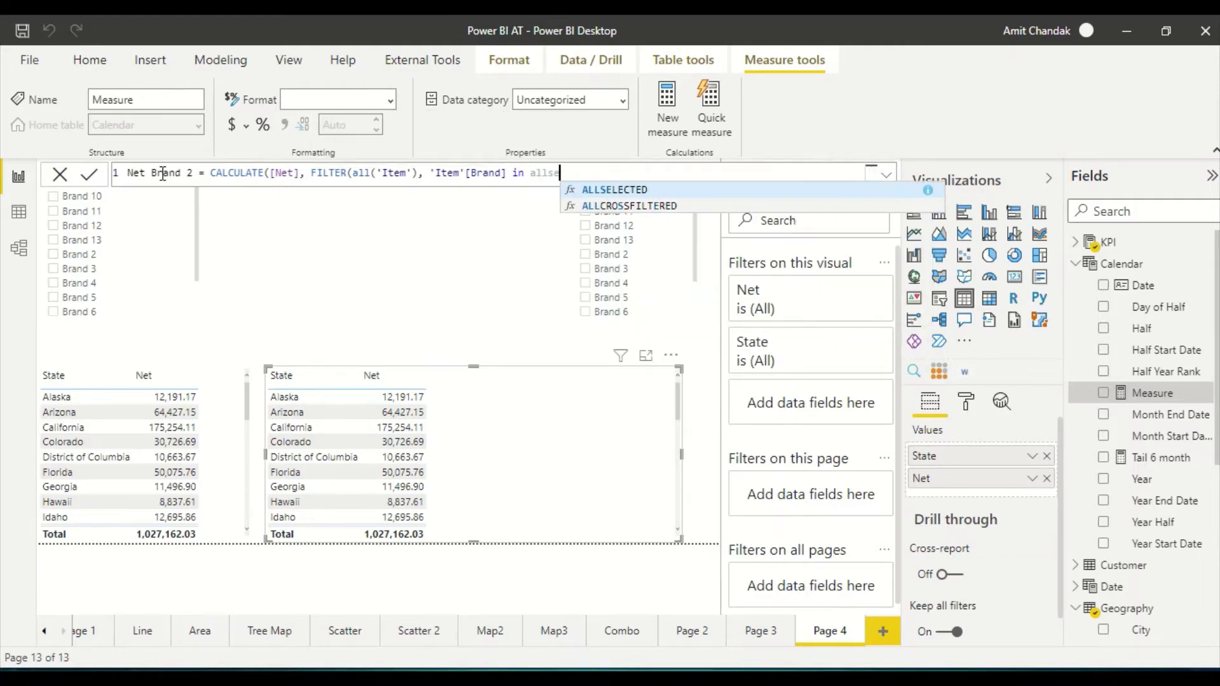
Complete the condition with ALLSELECTED('Item New'[Brand]), close all parentheses and commit the Net Brand 2 measure.
key("Tab")
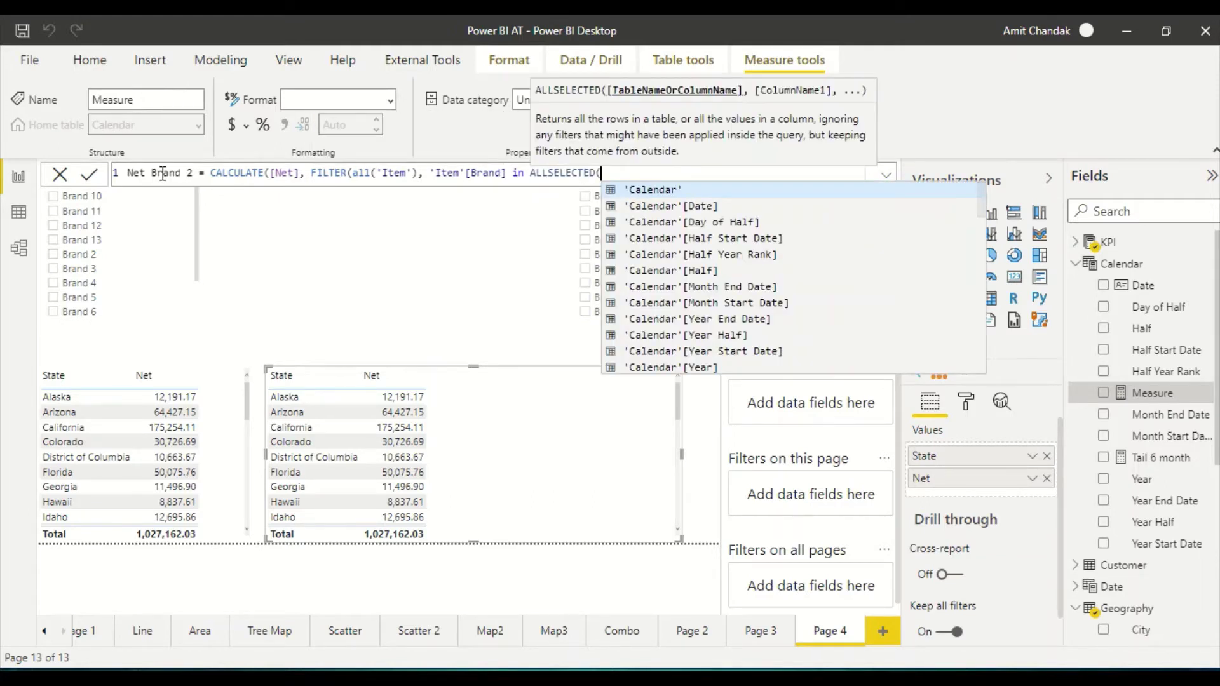
type("ite")
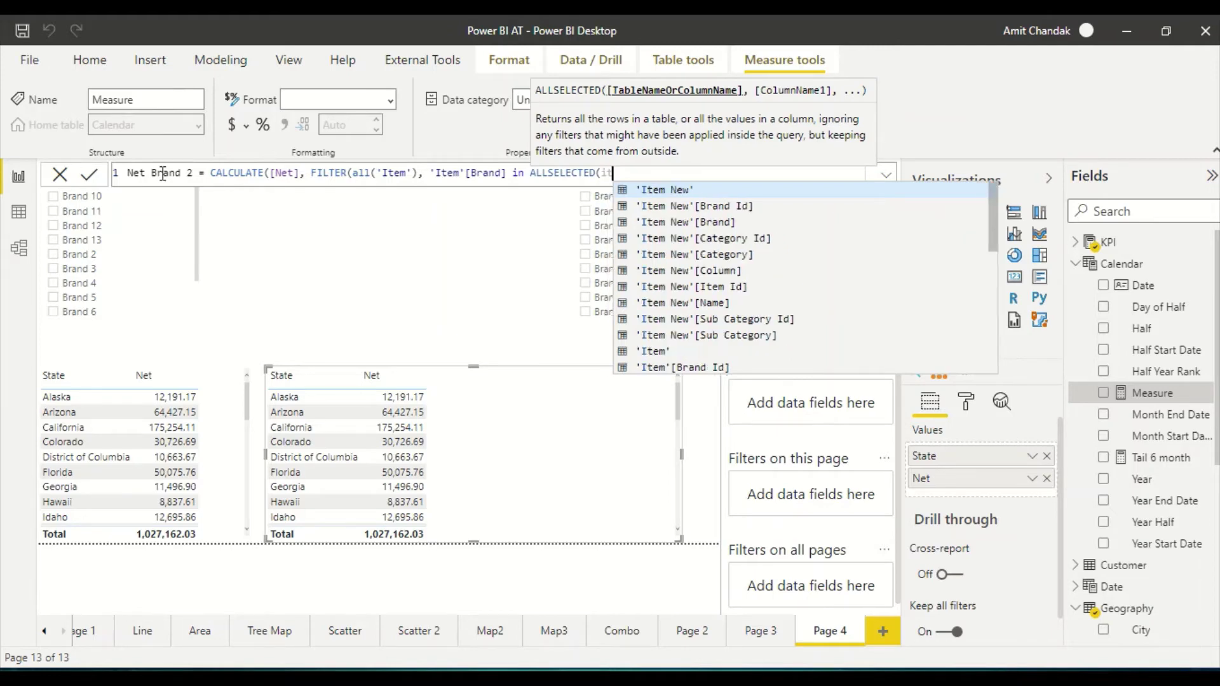
key("Down")
key("Down")
key("Down")
key("Down")
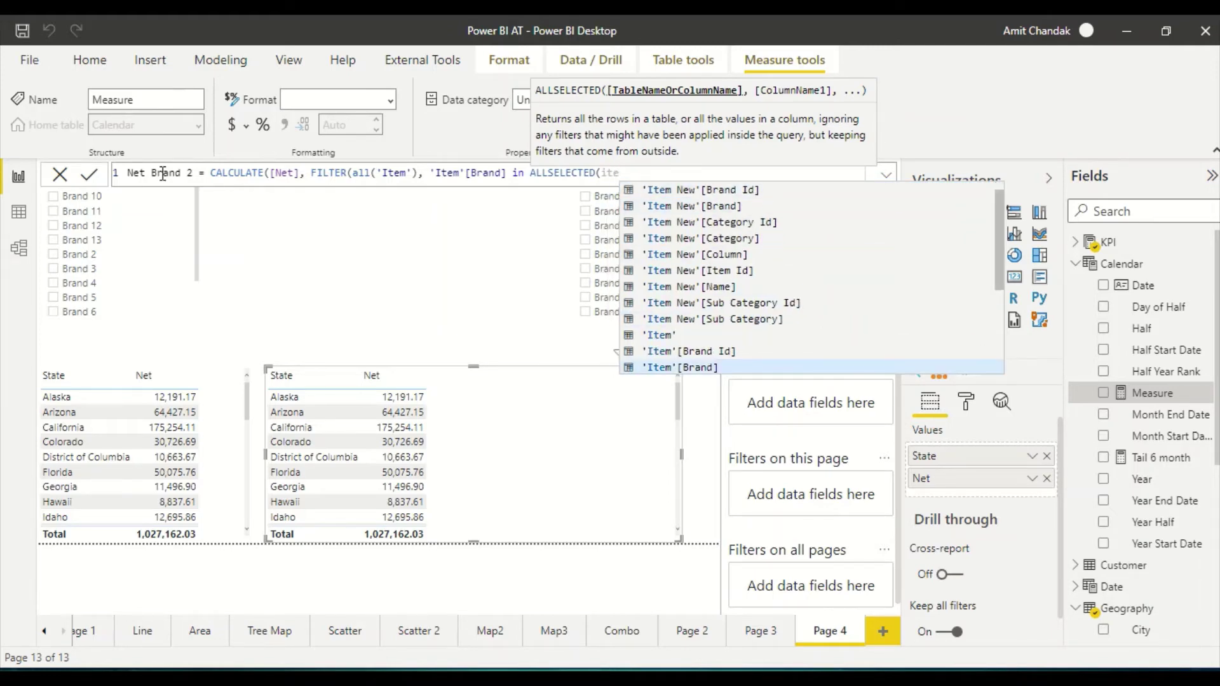
key("Up")
key("Up")
key("Up")
key("Up")
key("Up")
key("Up")
key("Up")
key("Up")
key("Up")
key("Up")
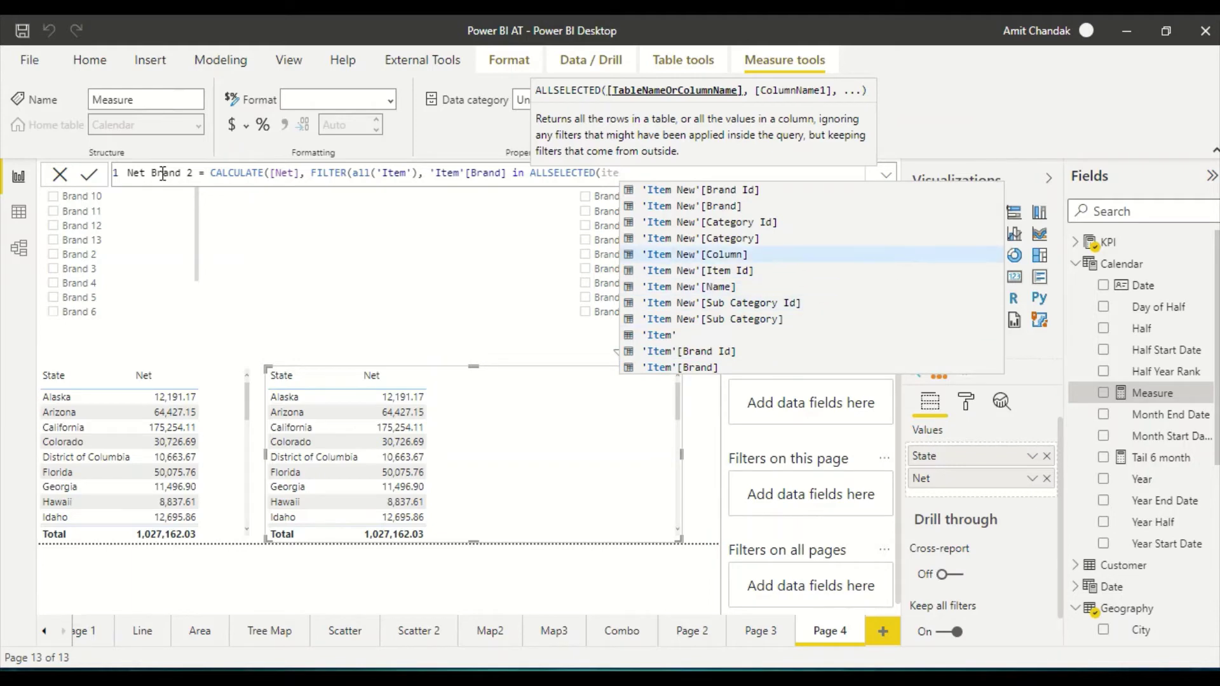
key("Tab")
type("))")
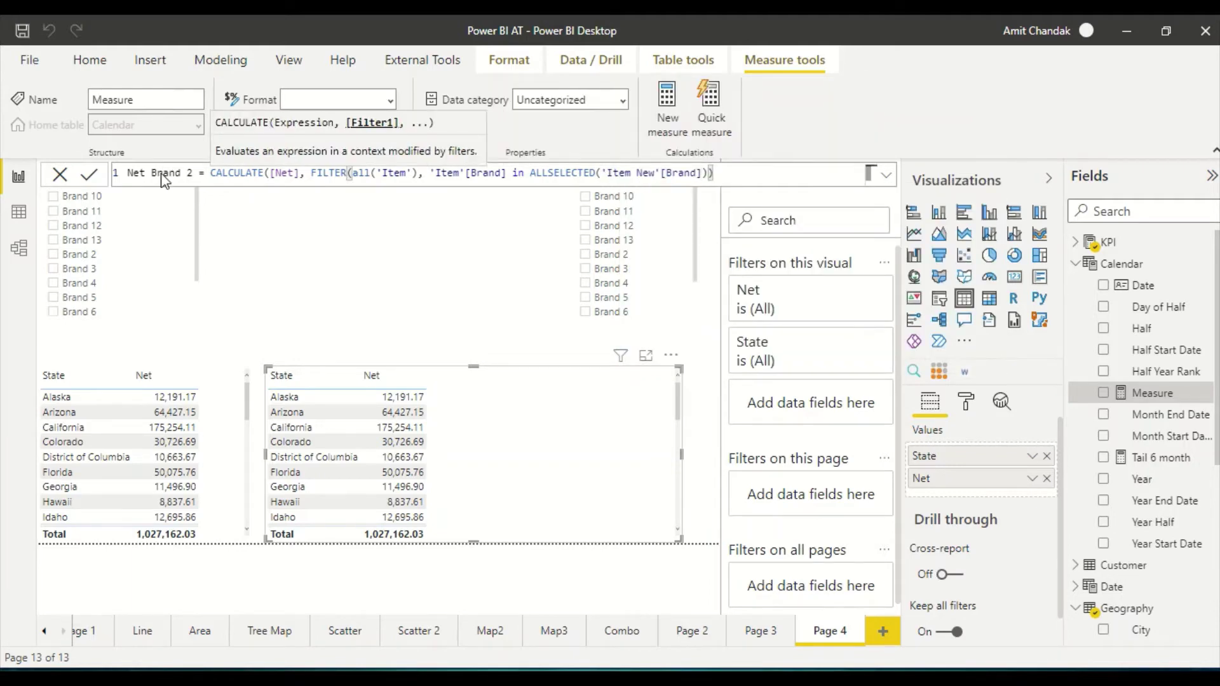
type(")")
key("Return")
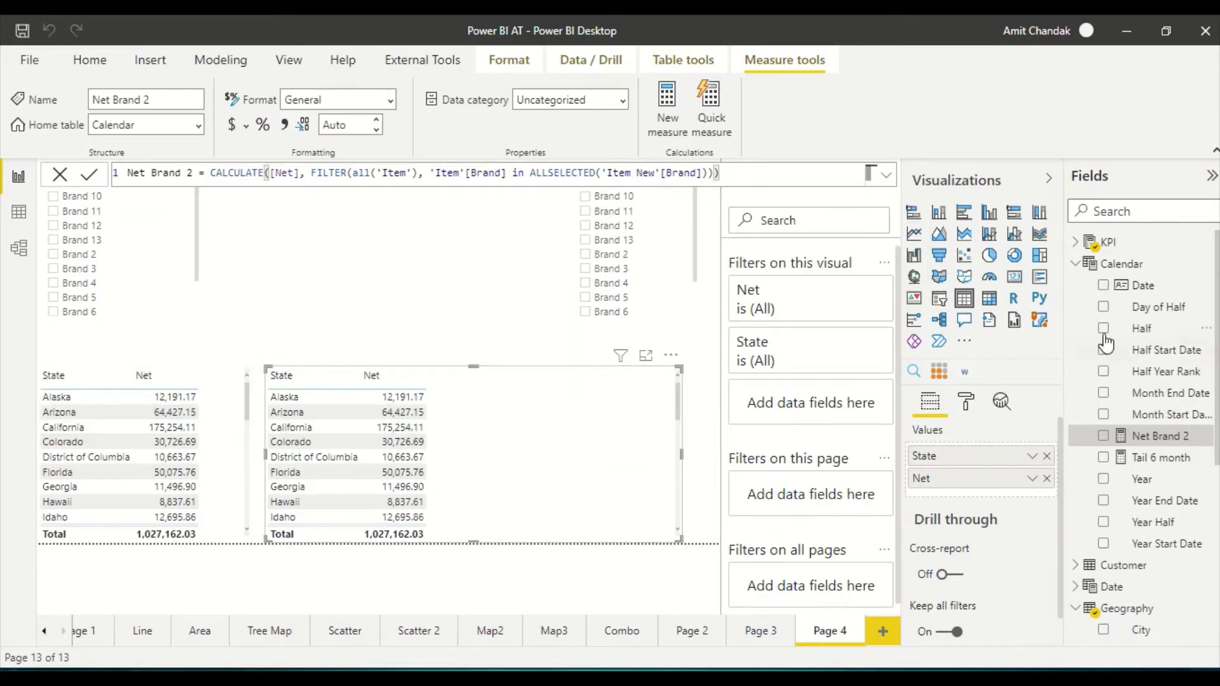
Add Net Brand 2 to the wider State table and compare its values with Brand 4 selected in both Brand slicers.
left_click_drag(1158, 436, 593, 452)
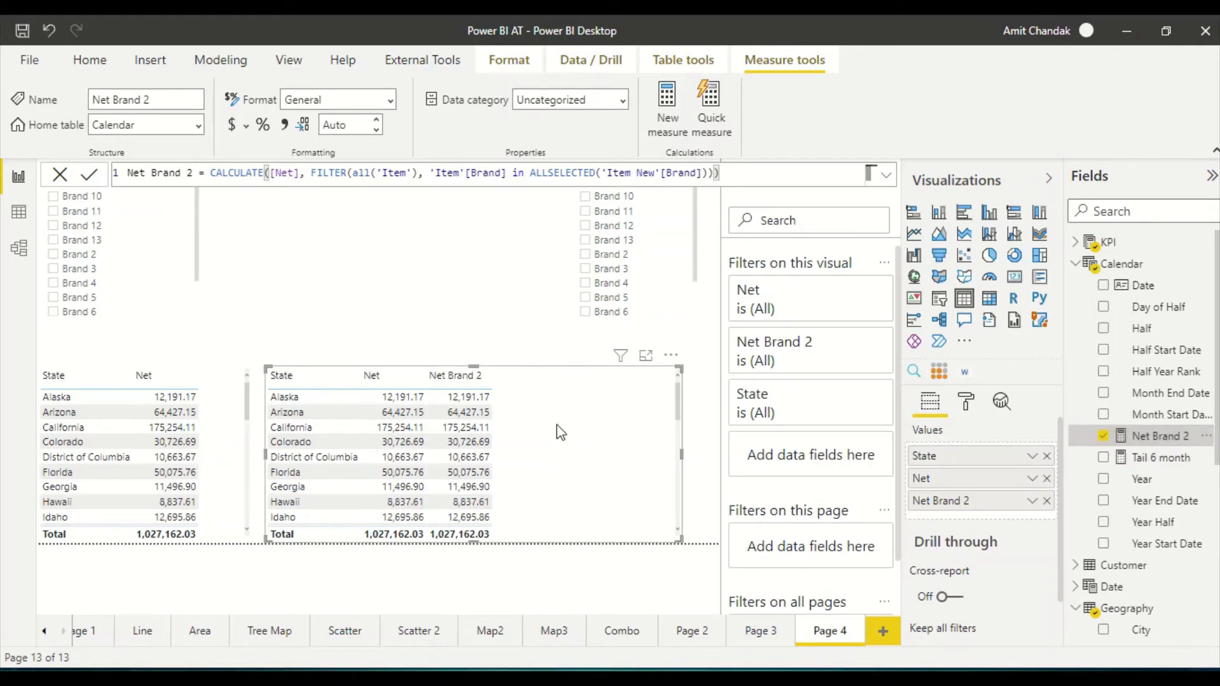
left_click(53, 283)
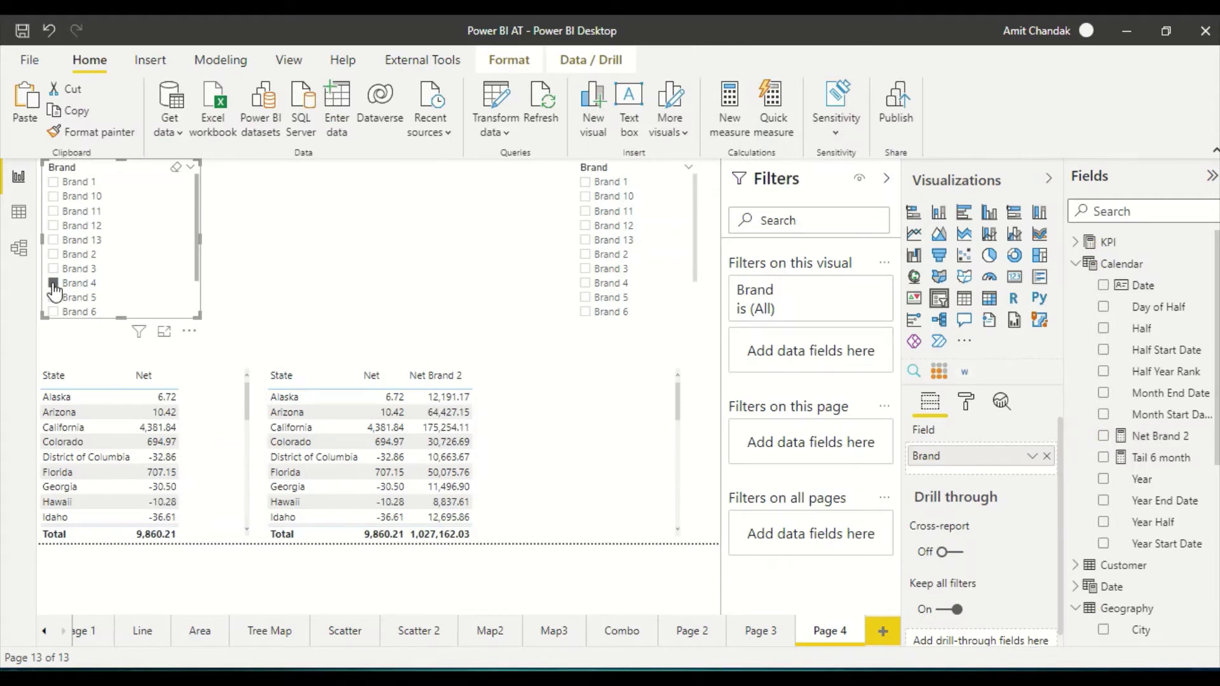
left_click(585, 283)
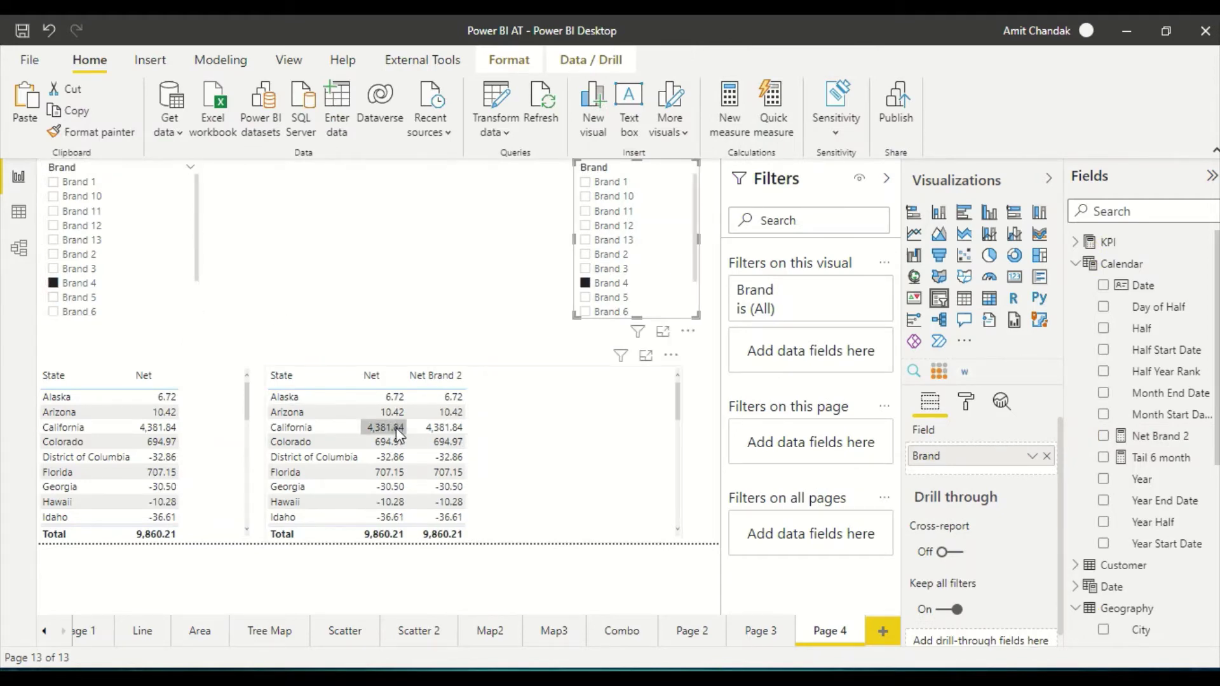
scroll(395, 428, "down", 3)
scroll(405, 439, "up", 3)
Narrow the State table holding Net Brand 2 and create a slightly widened table of Item New's Category beside it.
left_click(681, 464)
left_click_drag(681, 464, 507, 454)
scroll(1144, 413, "down", 5)
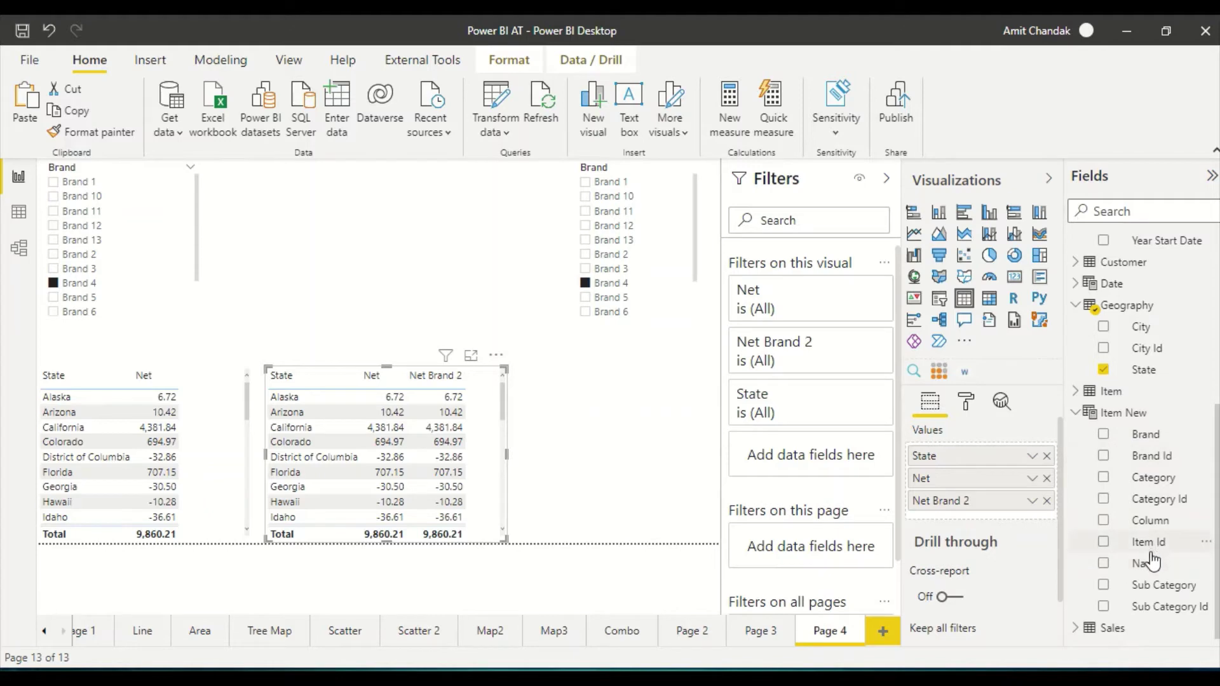
left_click_drag(1152, 563, 1084, 562)
left_click_drag(1153, 479, 634, 410)
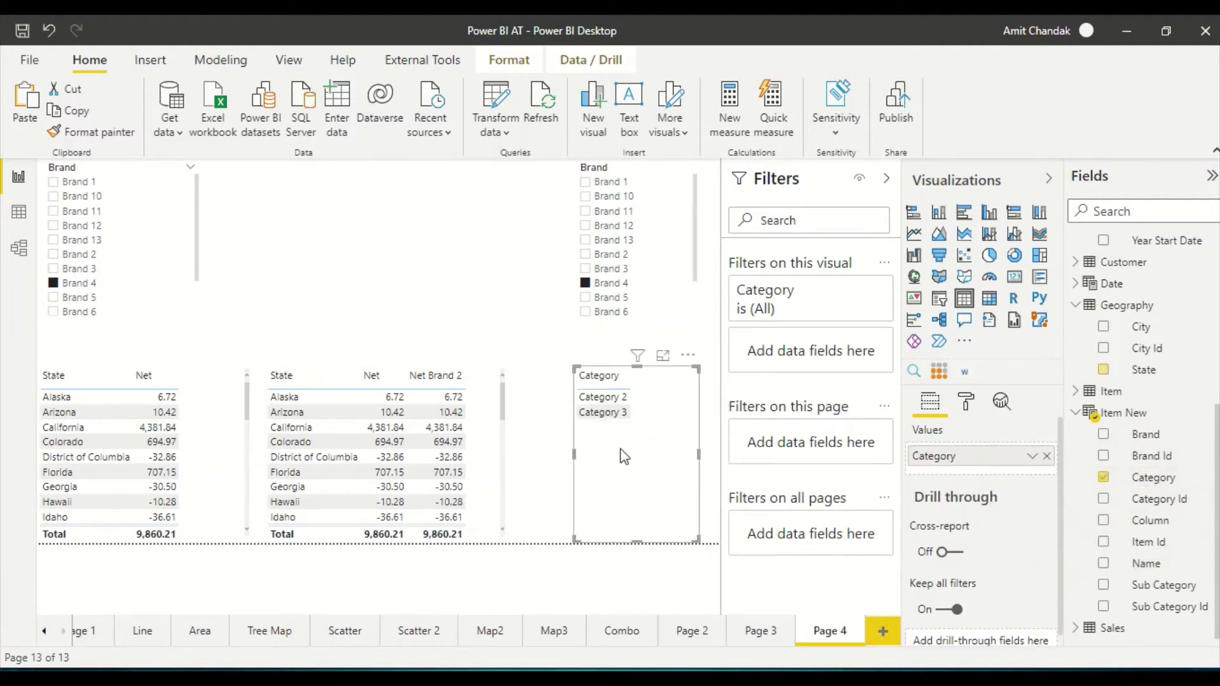
left_click_drag(574, 455, 530, 455)
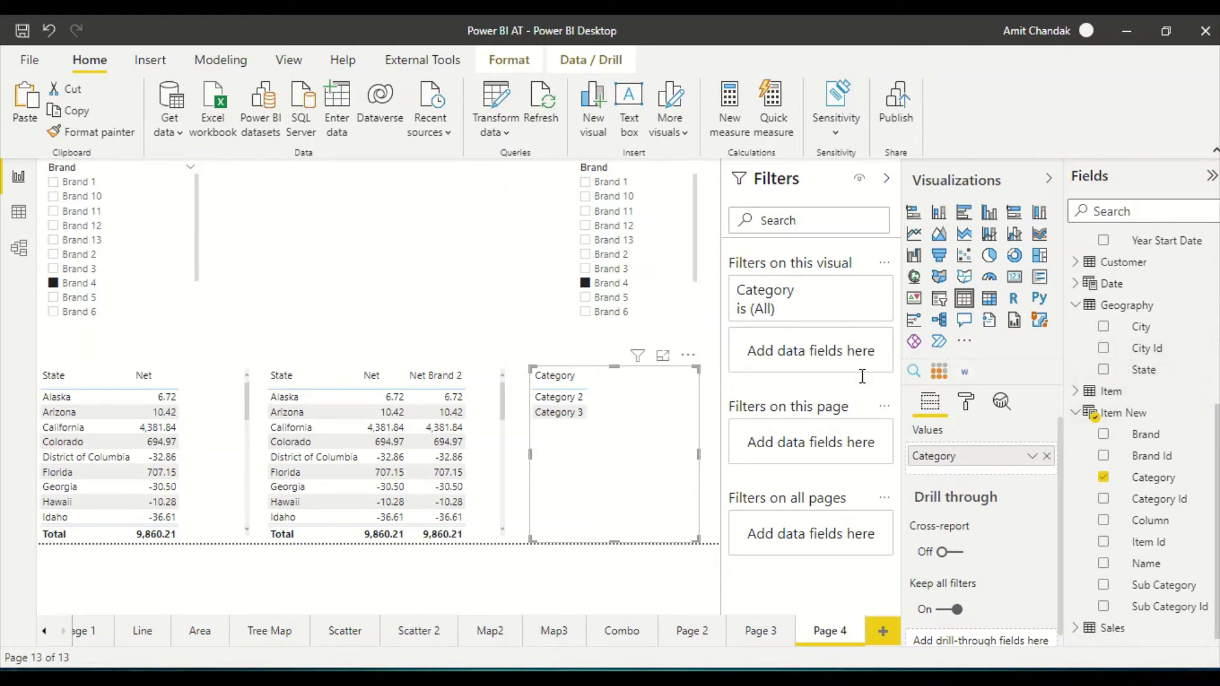
Add the Net and Net Brand 2 measures to the Category table.
scroll(1163, 292, "up", 3)
scroll(1173, 310, "up", 3)
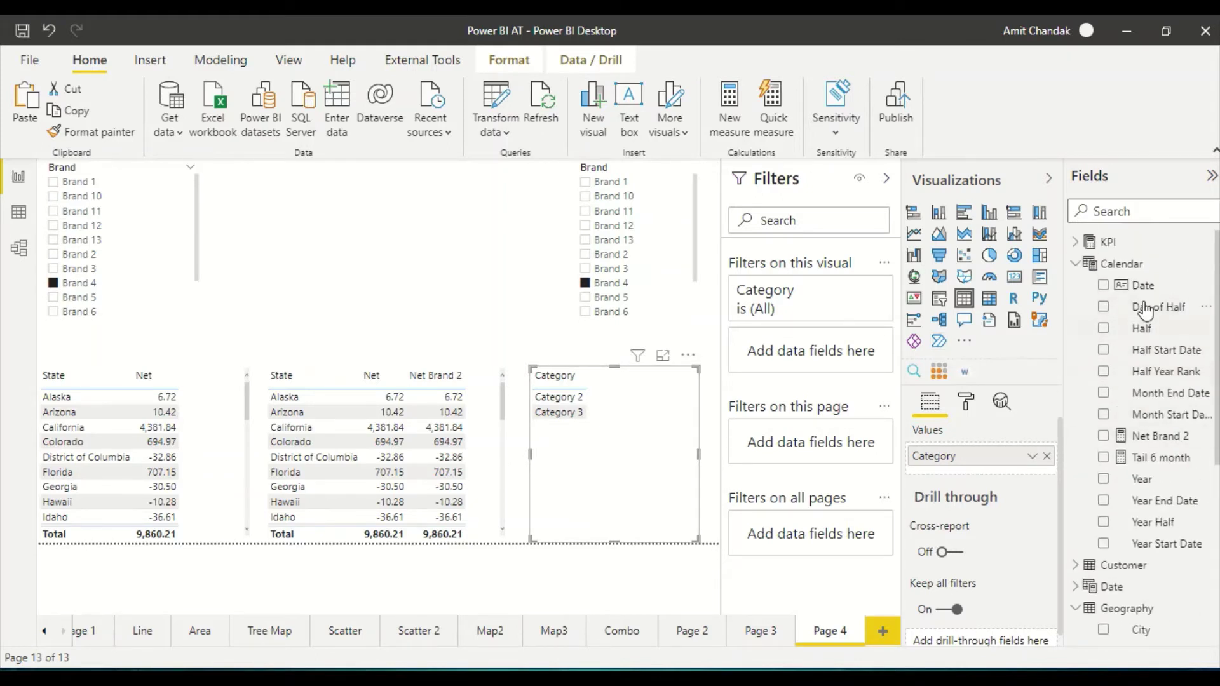
left_click(1082, 244)
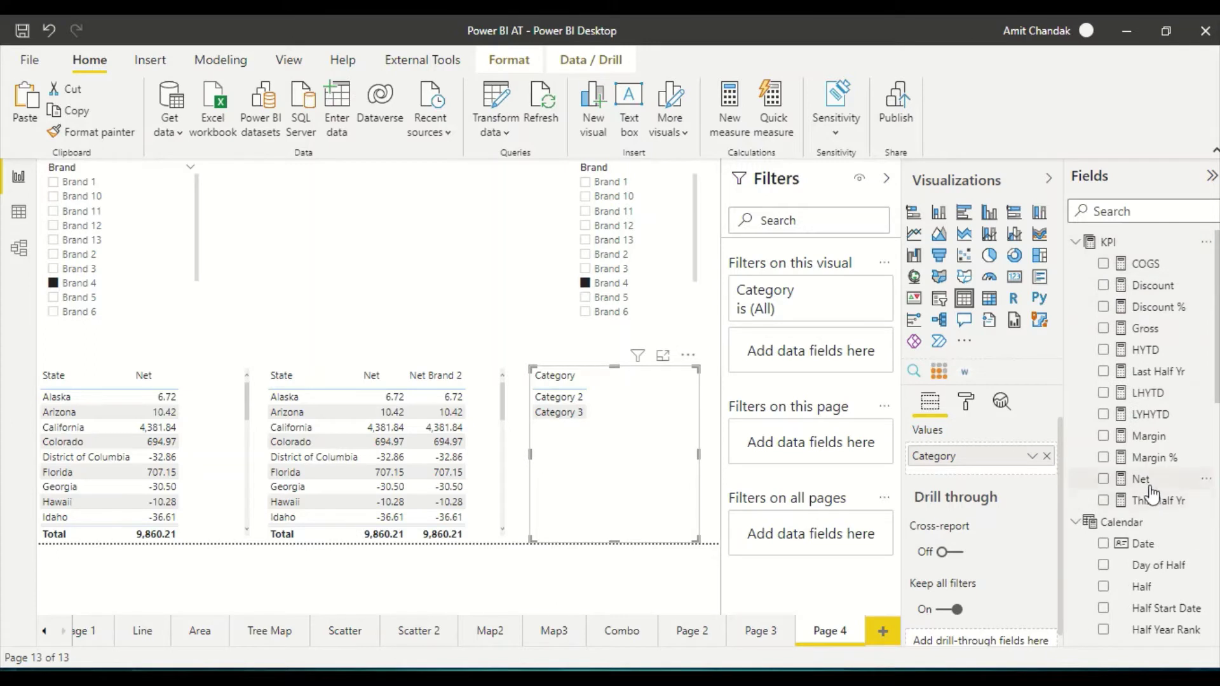
left_click_drag(1141, 480, 623, 486)
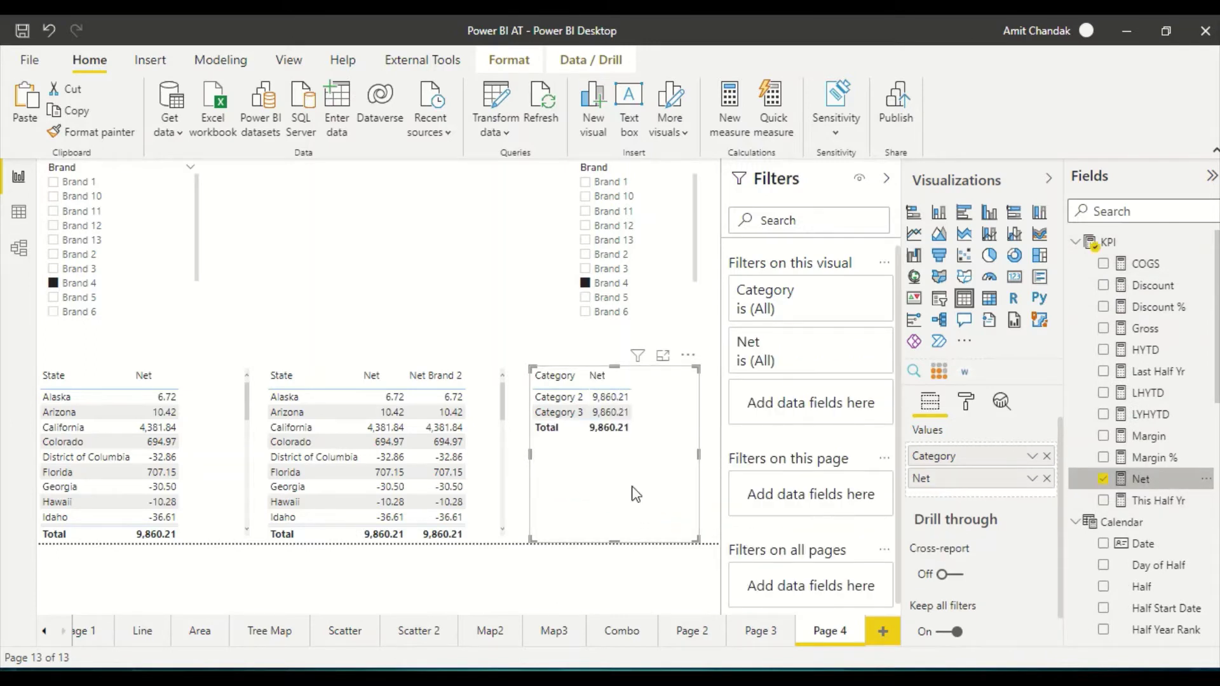
scroll(1137, 536, "down", 1)
scroll(1137, 537, "down", 5)
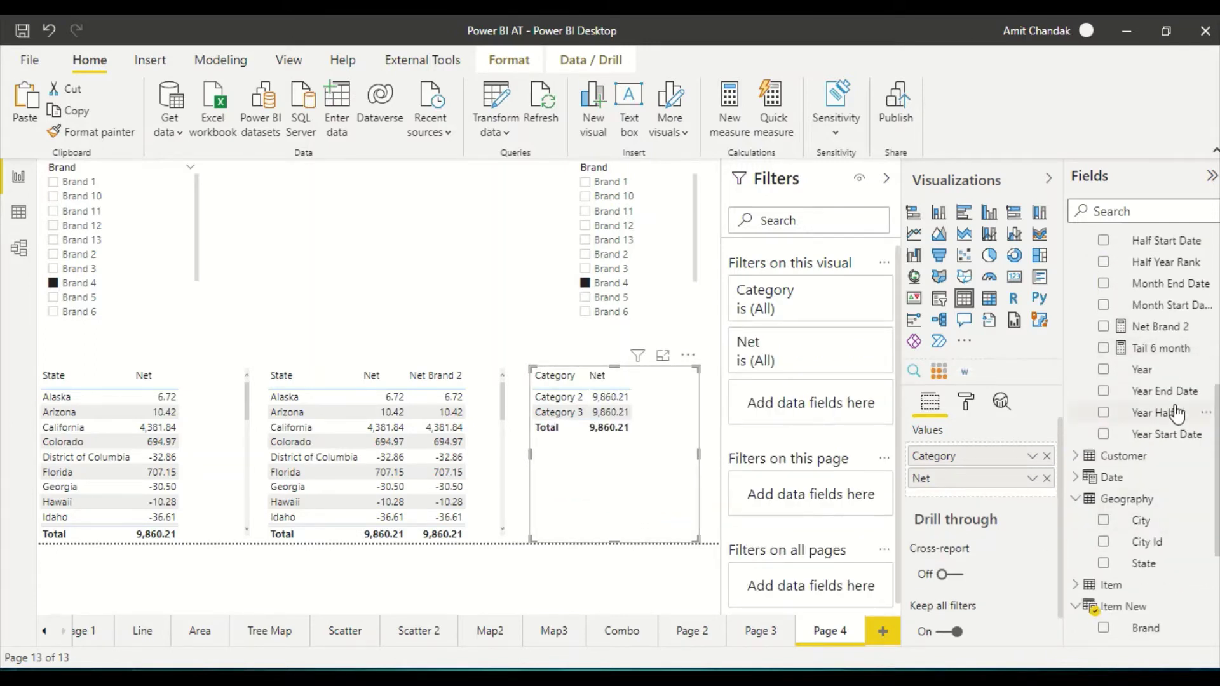
left_click_drag(1156, 326, 626, 507)
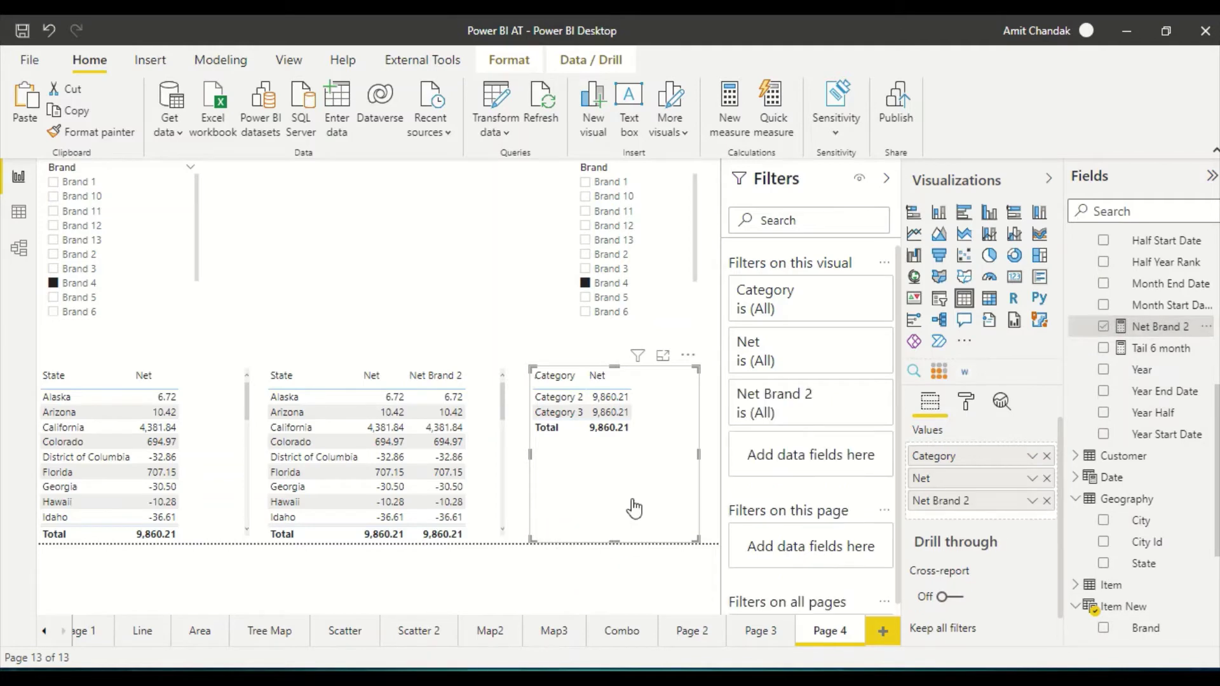
Select Brand 5 in the Item New Brand slicer to compare it with Brand 4 in the tables.
left_click(586, 298)
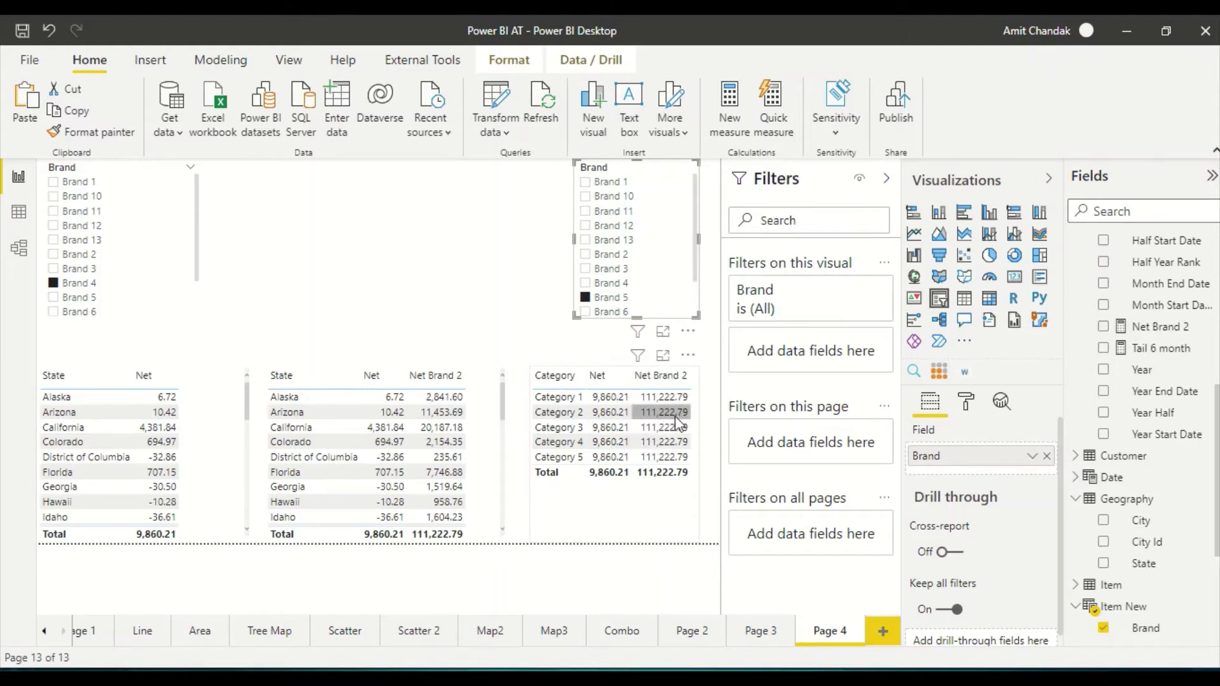
scroll(1149, 502, "down", 2)
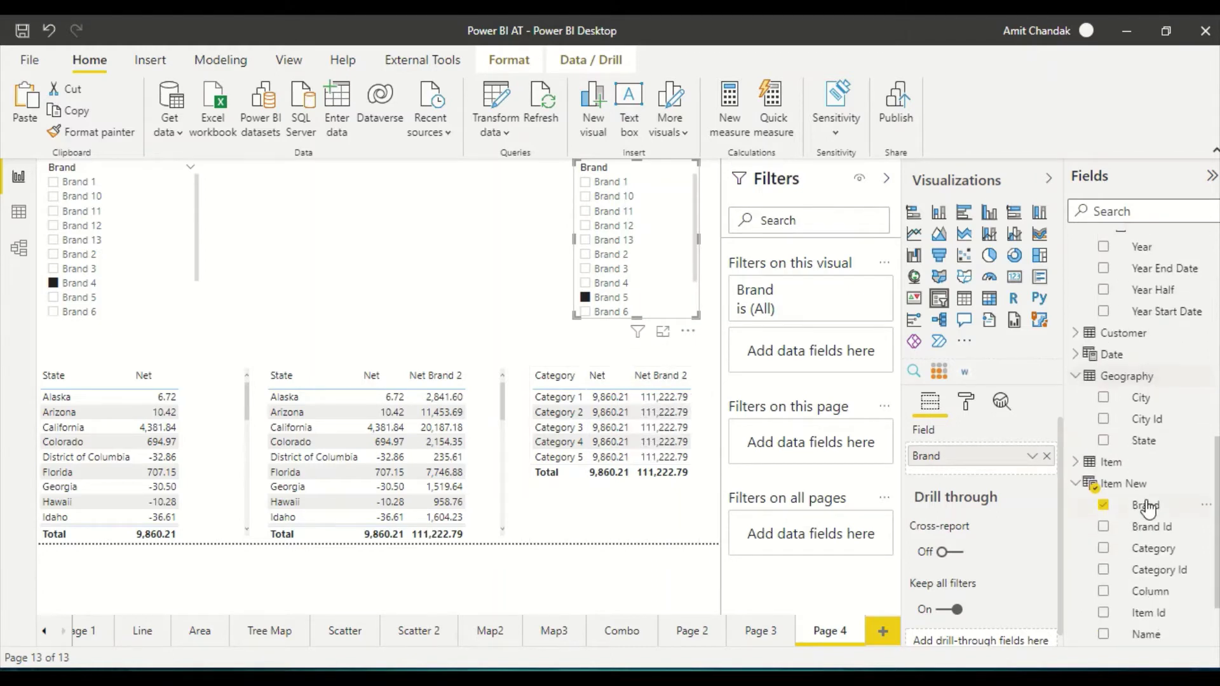
scroll(1153, 486, "up", 3)
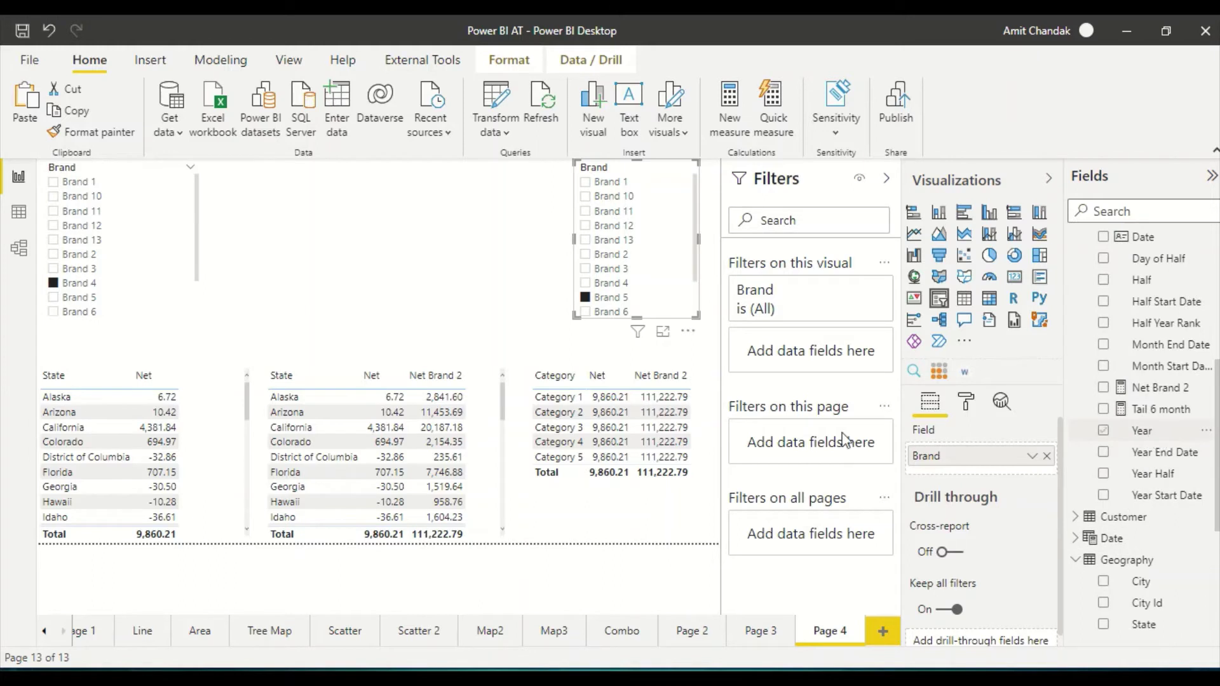
scroll(1156, 483, "down", 5)
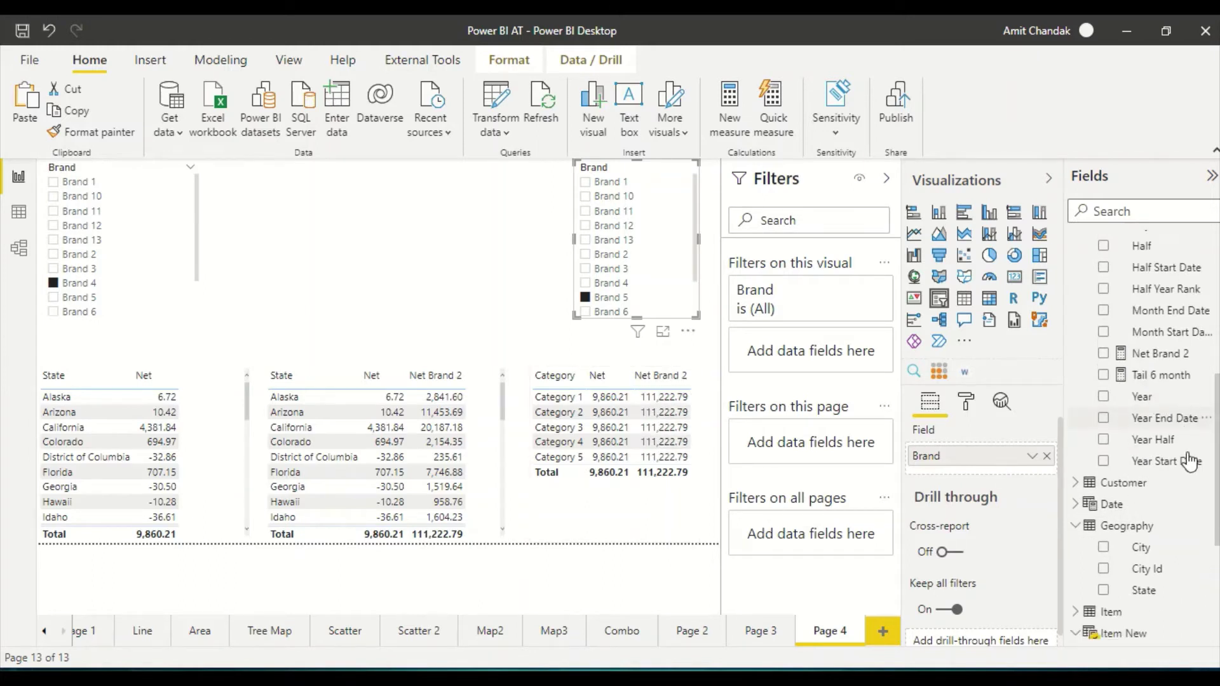
Edit the Net Brand 2 measure so its ALL function covers 'Item'[Brand] instead of the whole Item table.
scroll(1162, 473, "up", 5)
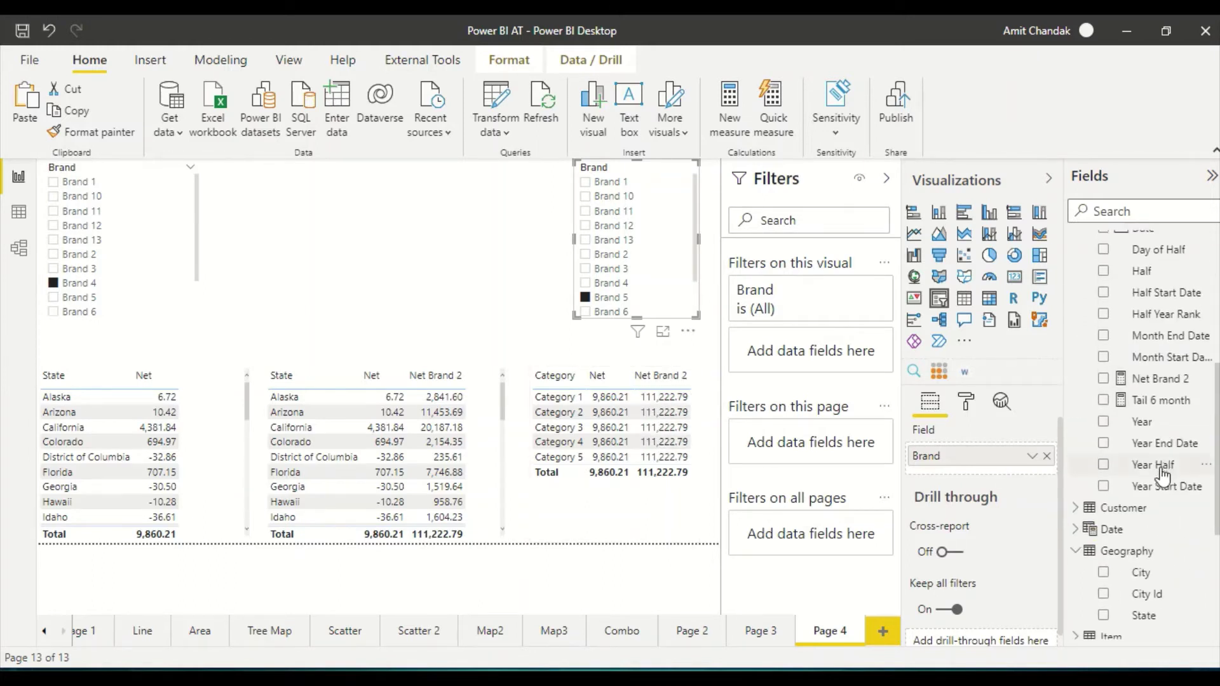
left_click(1152, 379)
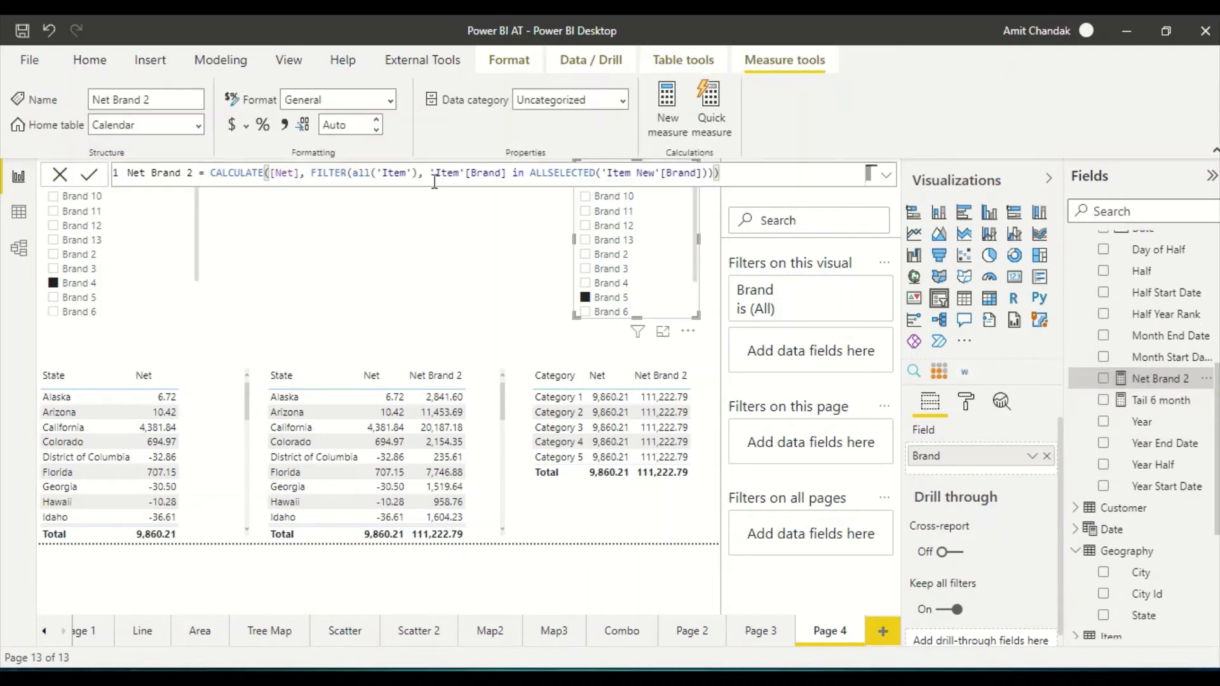
left_click(414, 173)
type("[")
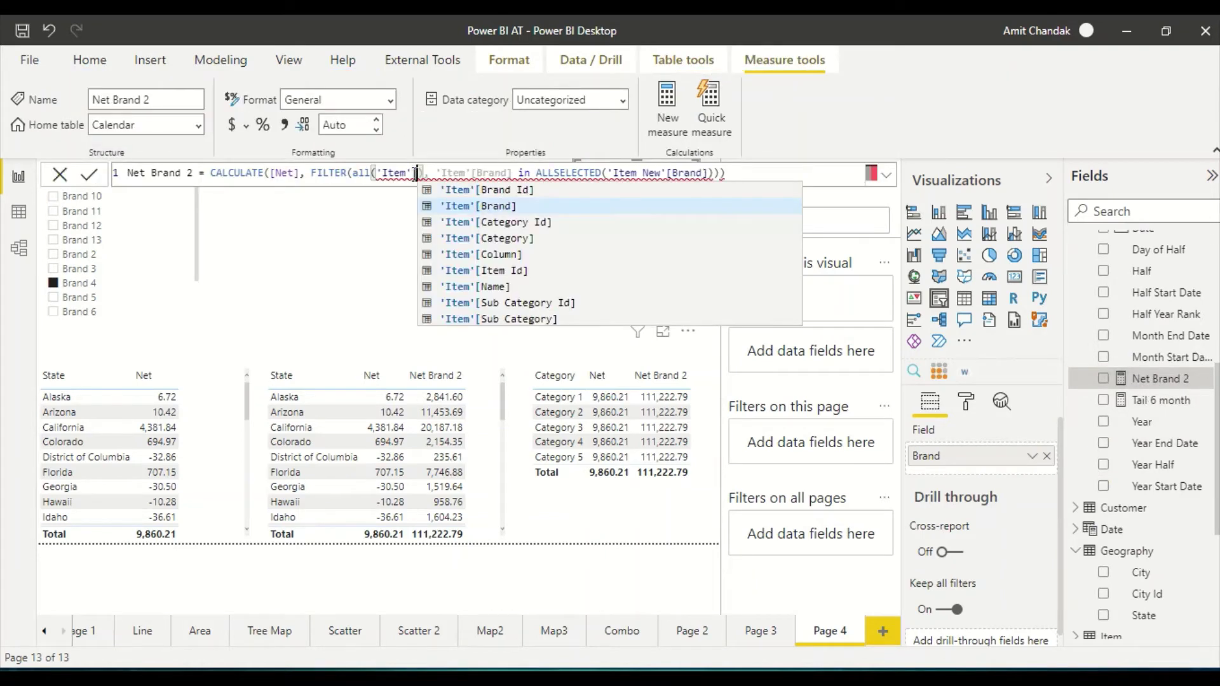
key("Tab")
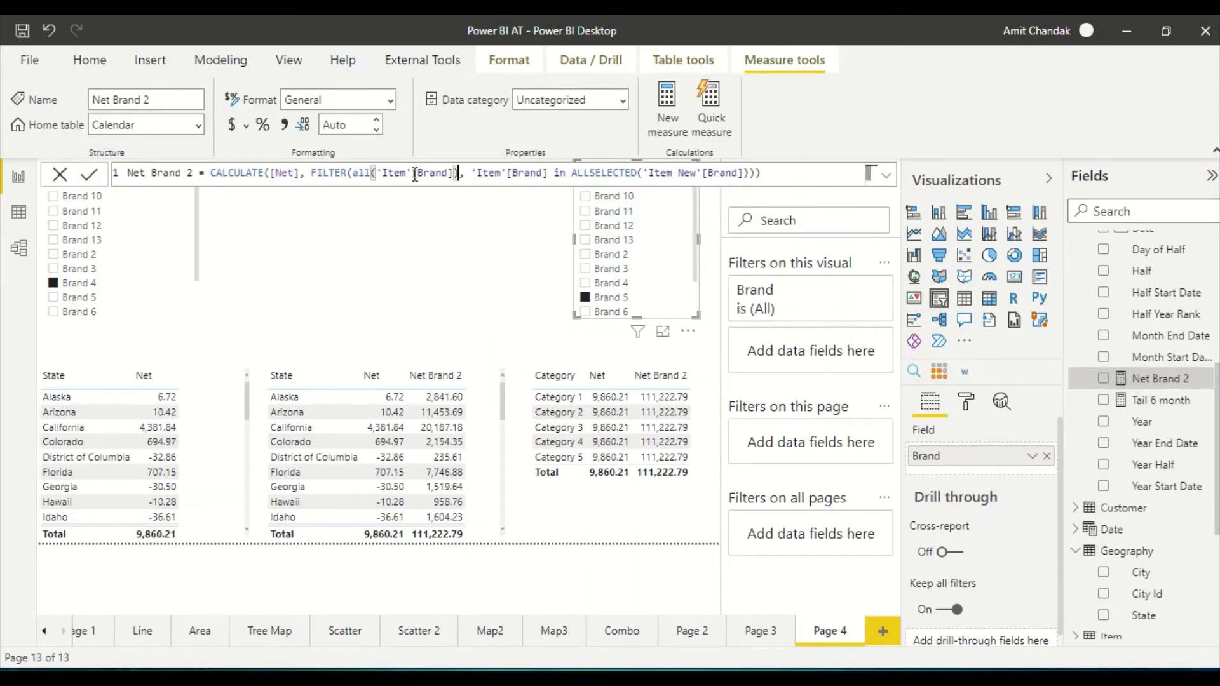
key("Return")
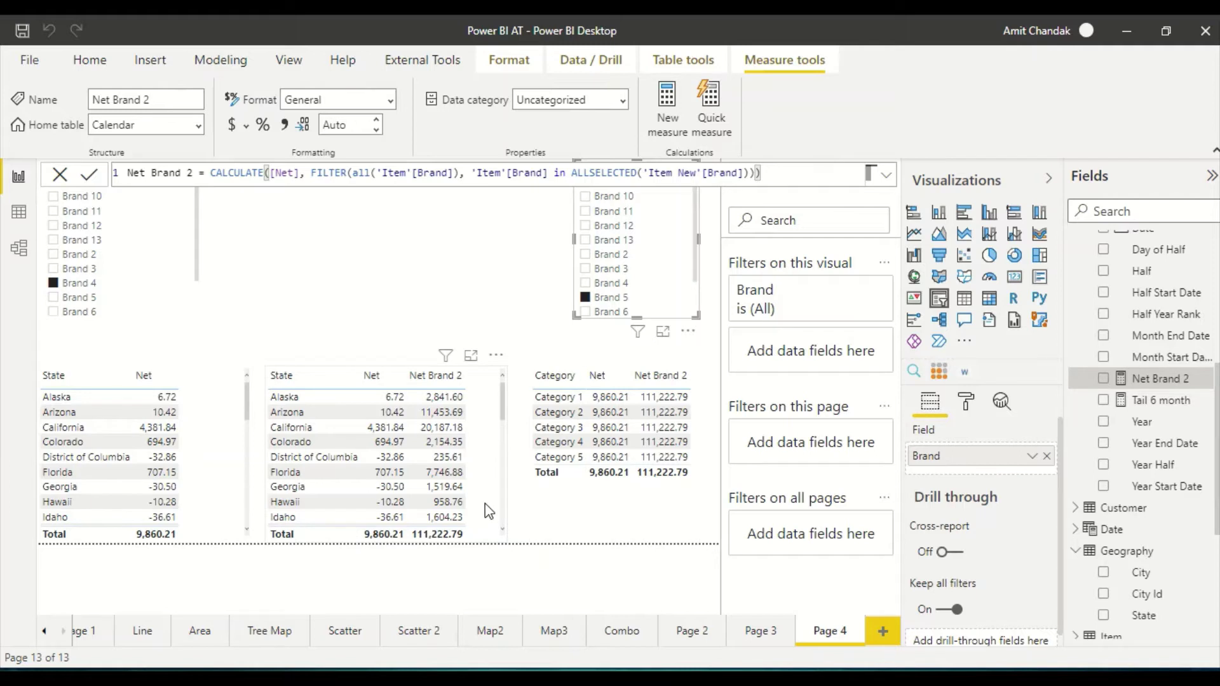
Compare Brand 4 and Brand 5 through the Item New Brand slicer, leave Brand 5 selected, and delete the Category table.
left_click(585, 284)
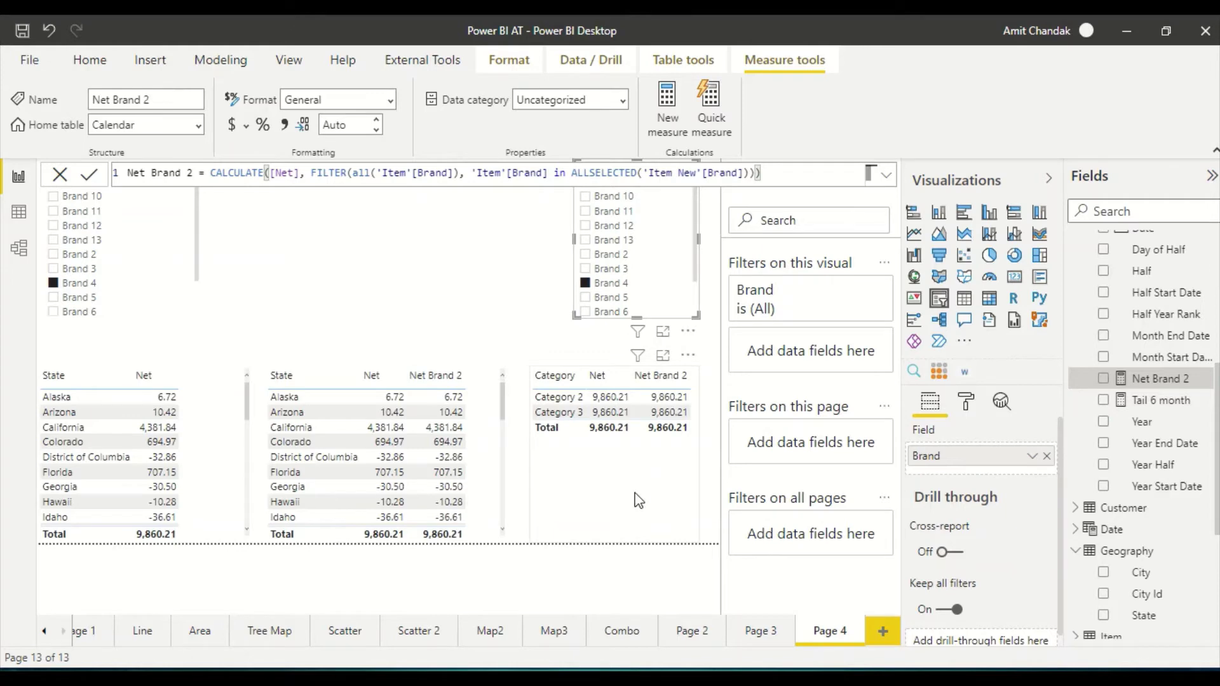
left_click(586, 298)
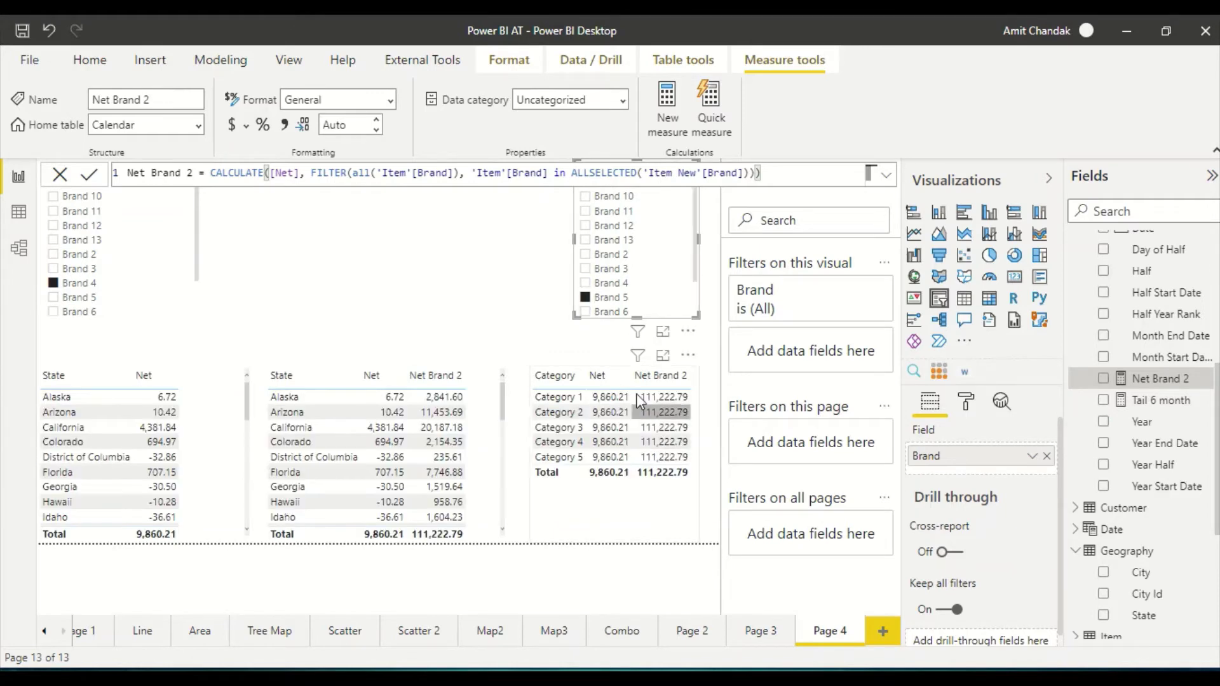
left_click(599, 523)
key("Delete")
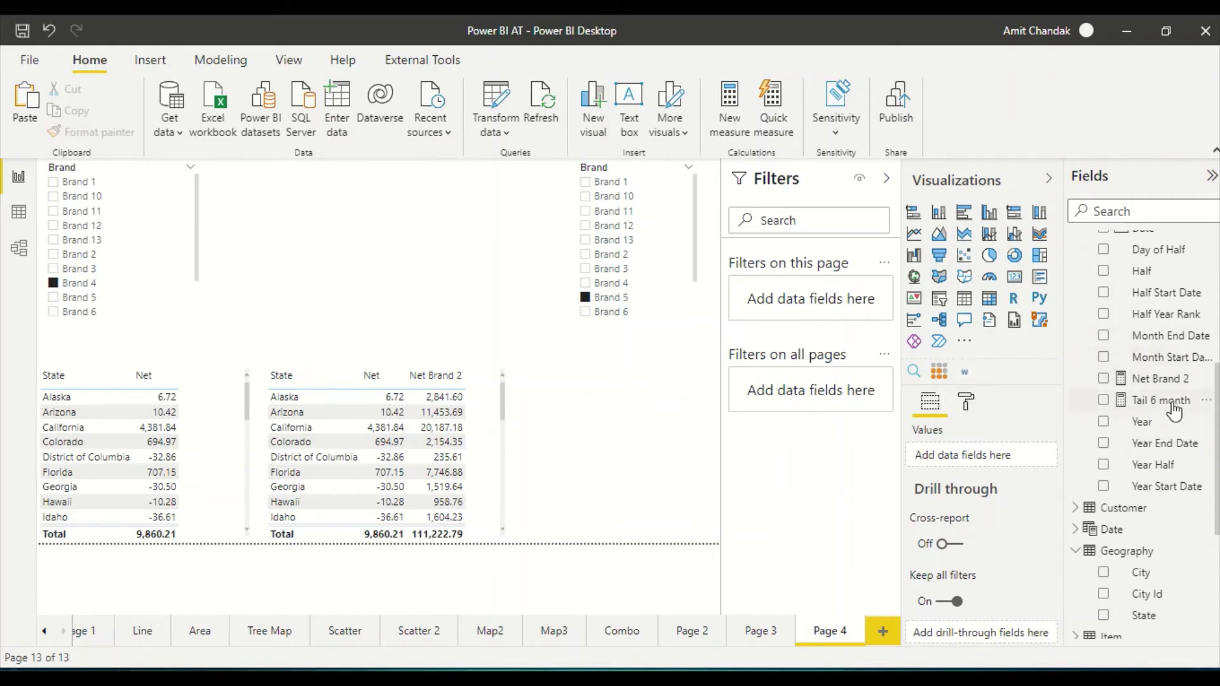
Review the Net Brand 2 formula, switch the Item Brand slicer to Brand 5 for comparison, and clear that slicer.
left_click(1161, 380)
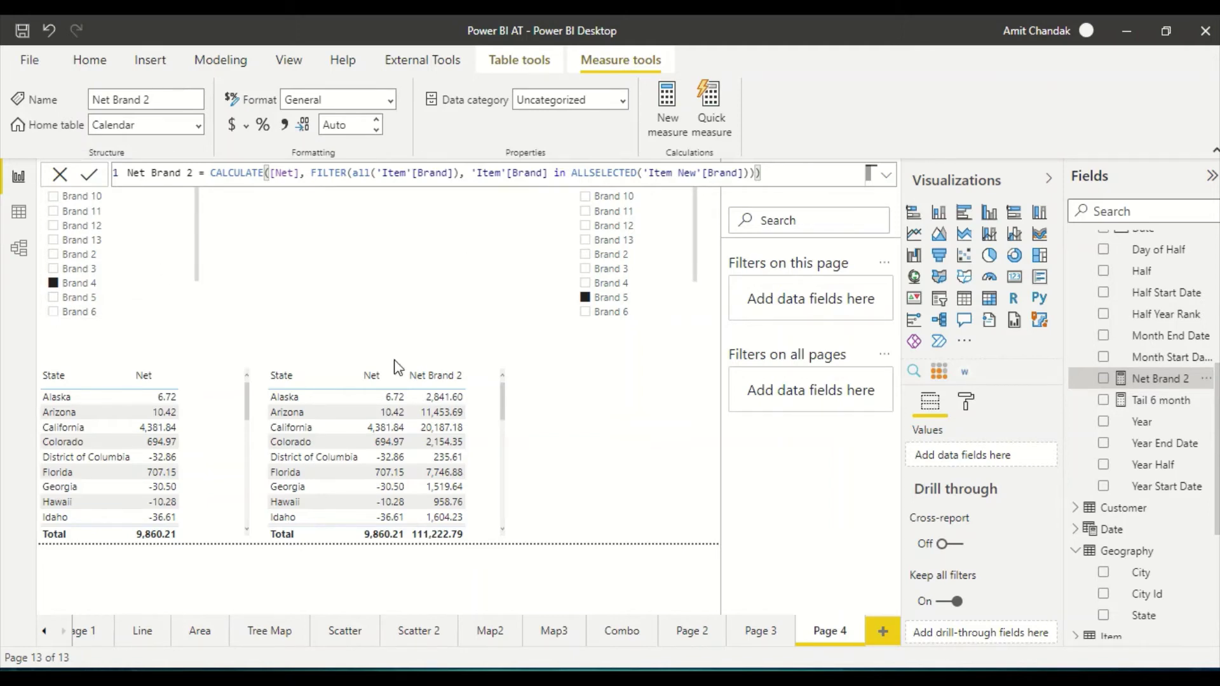
left_click(54, 297)
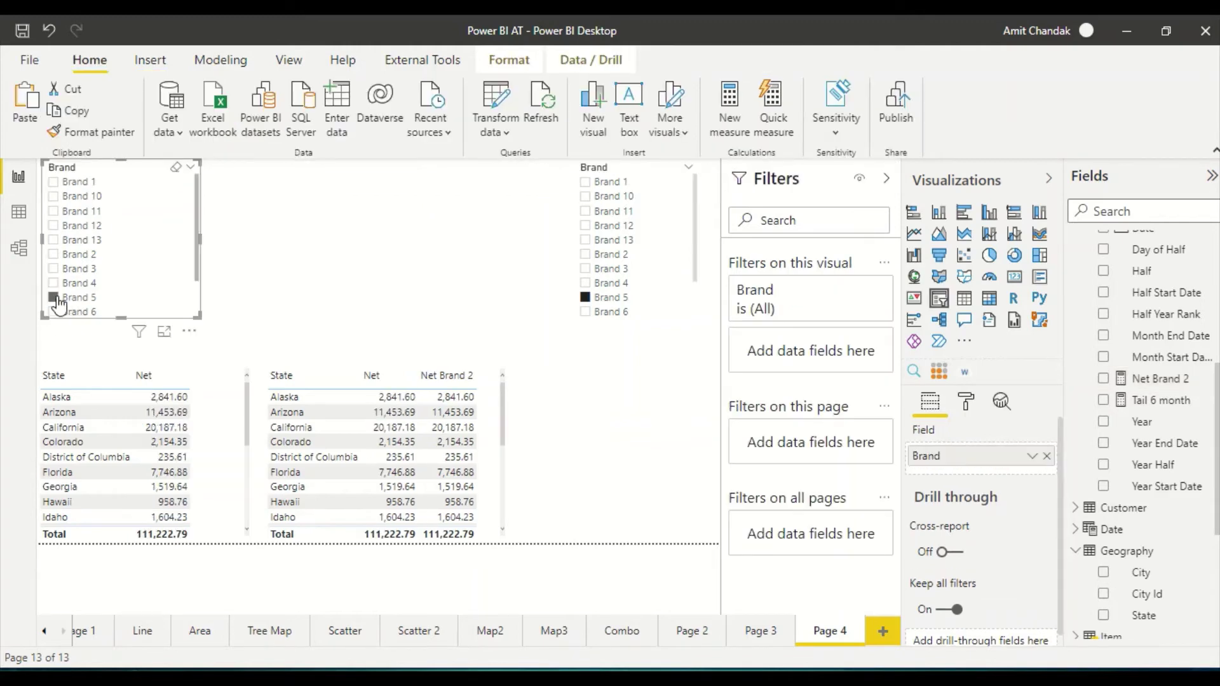
left_click(55, 299)
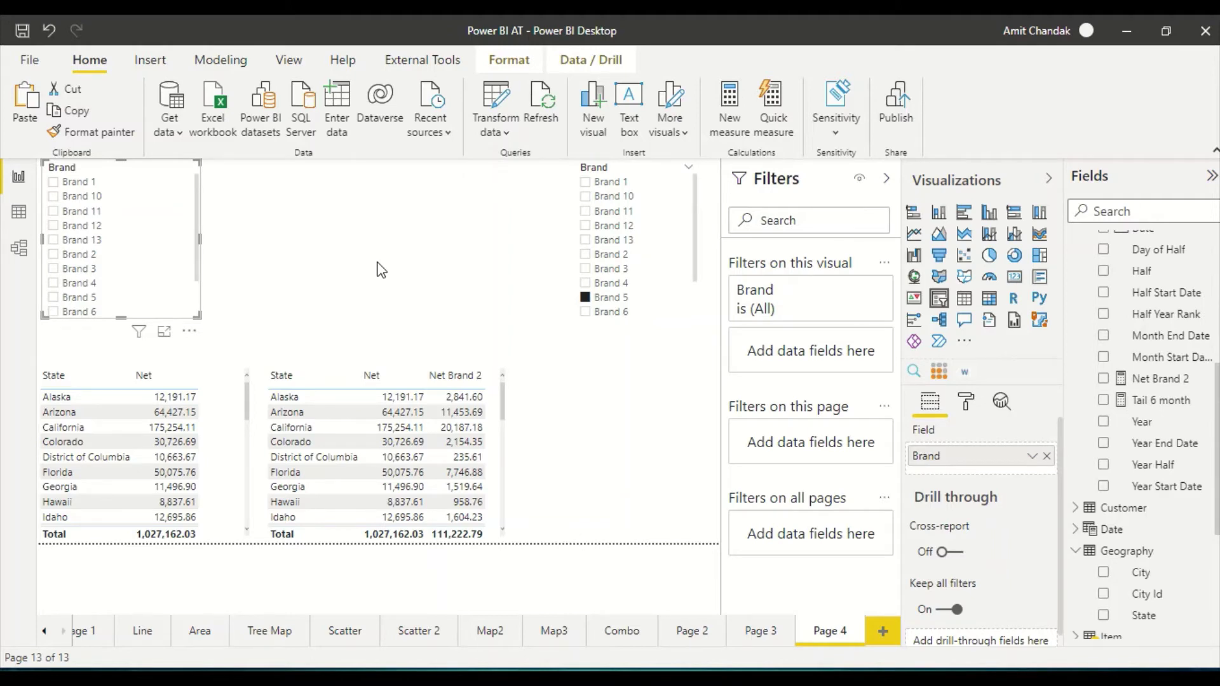
scroll(1199, 546, "down", 3)
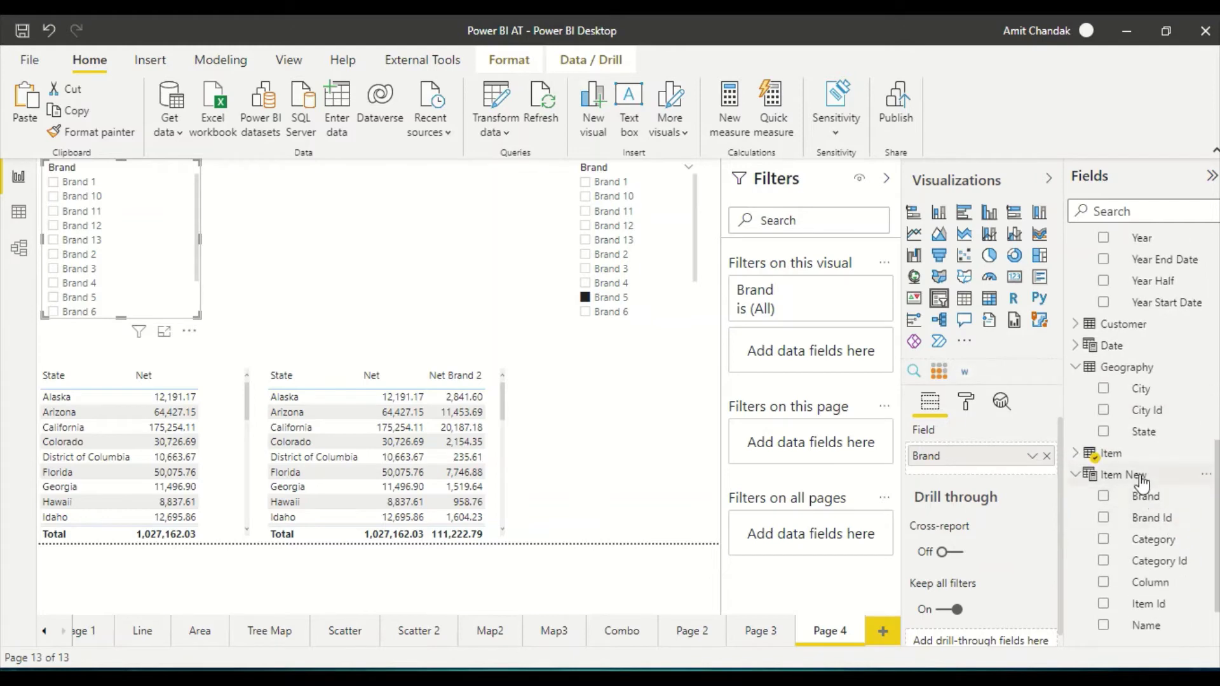
left_click(1084, 454)
left_click_drag(1144, 477, 621, 409)
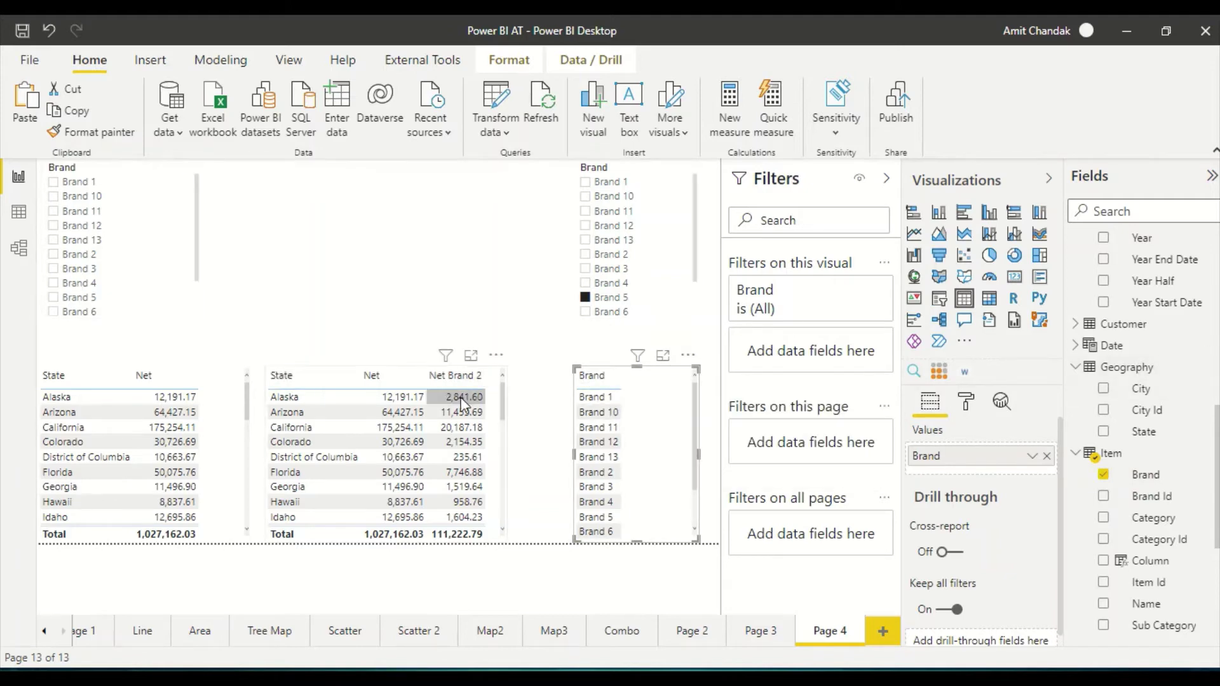
key("Delete")
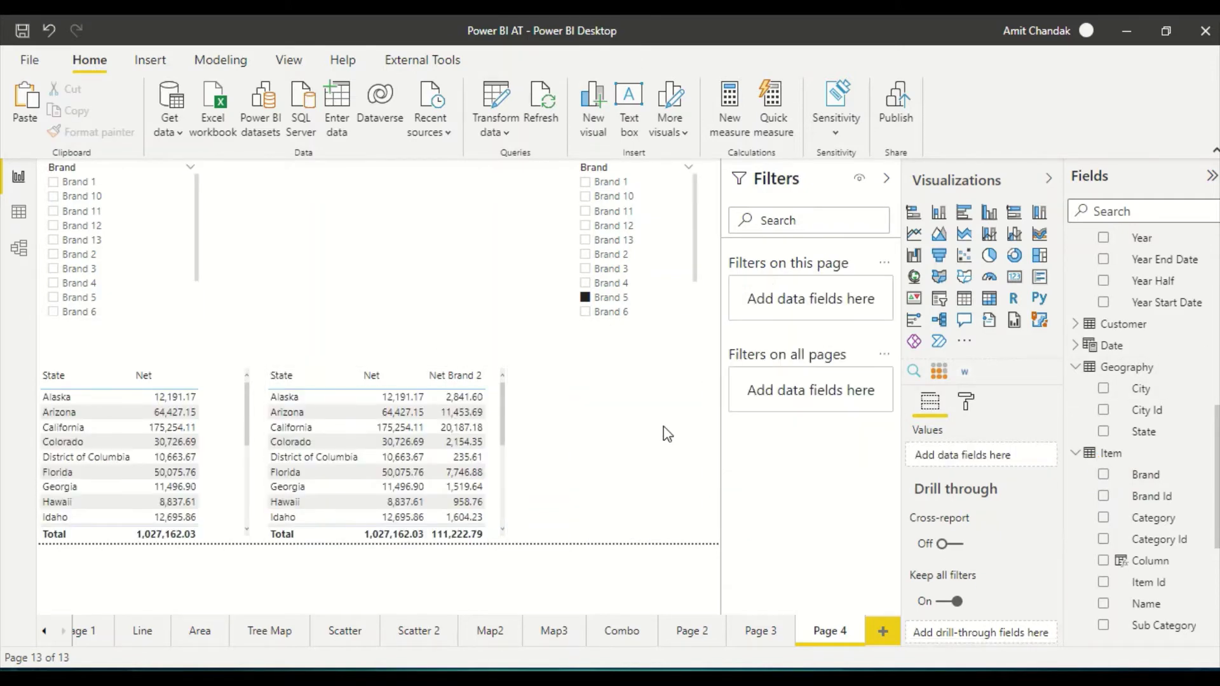
Duplicate the State table holding Net Brand 2 beside the original, sorting the copy by Net and narrowing it.
left_click(504, 426)
left_click(506, 463)
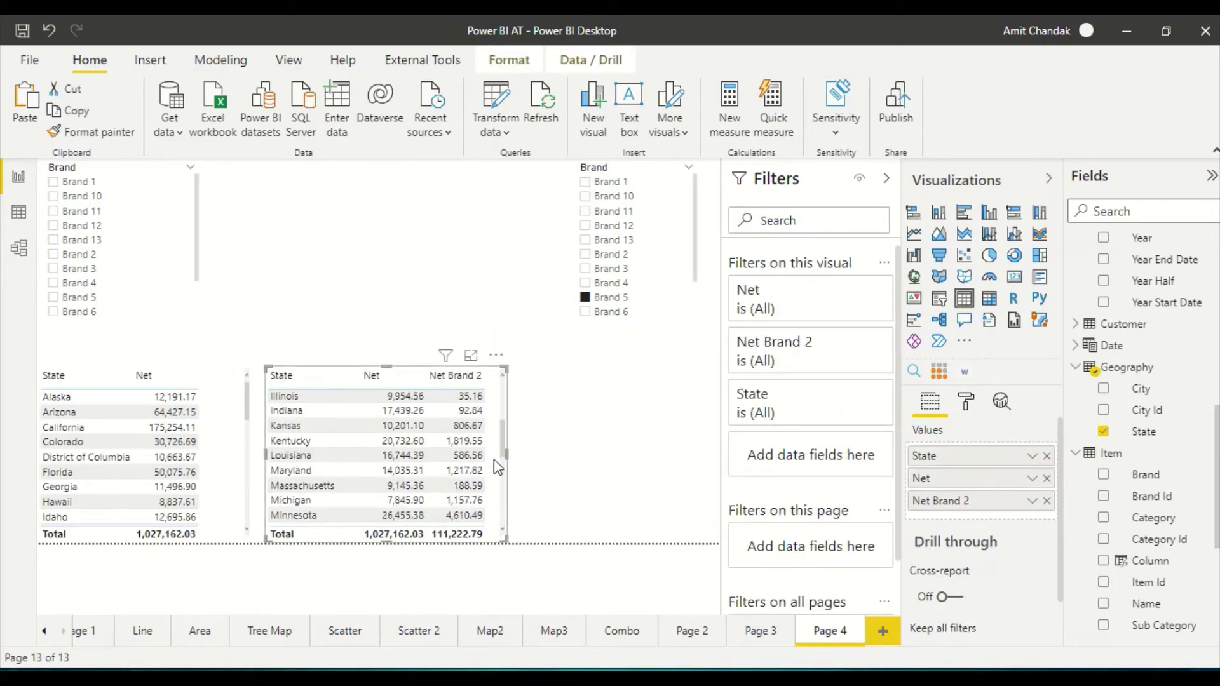
left_click_drag(498, 467, 712, 465)
key("ctrl+c")
key("ctrl+v")
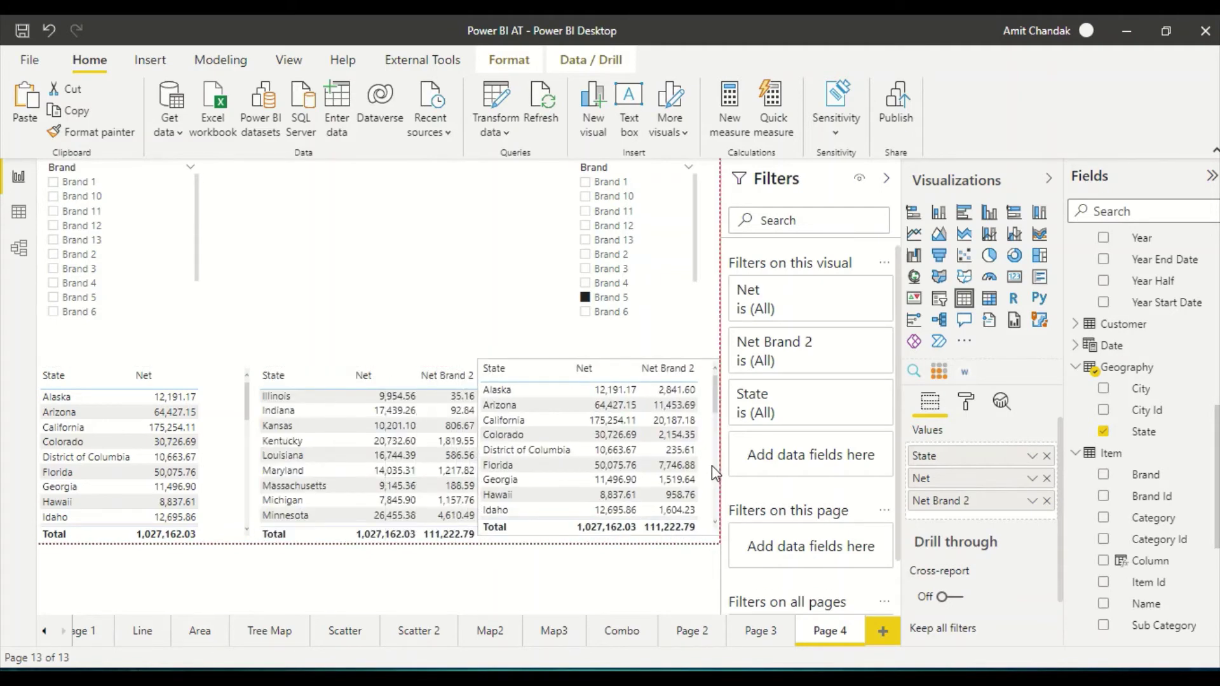
left_click(612, 373)
left_click_drag(479, 448, 512, 458)
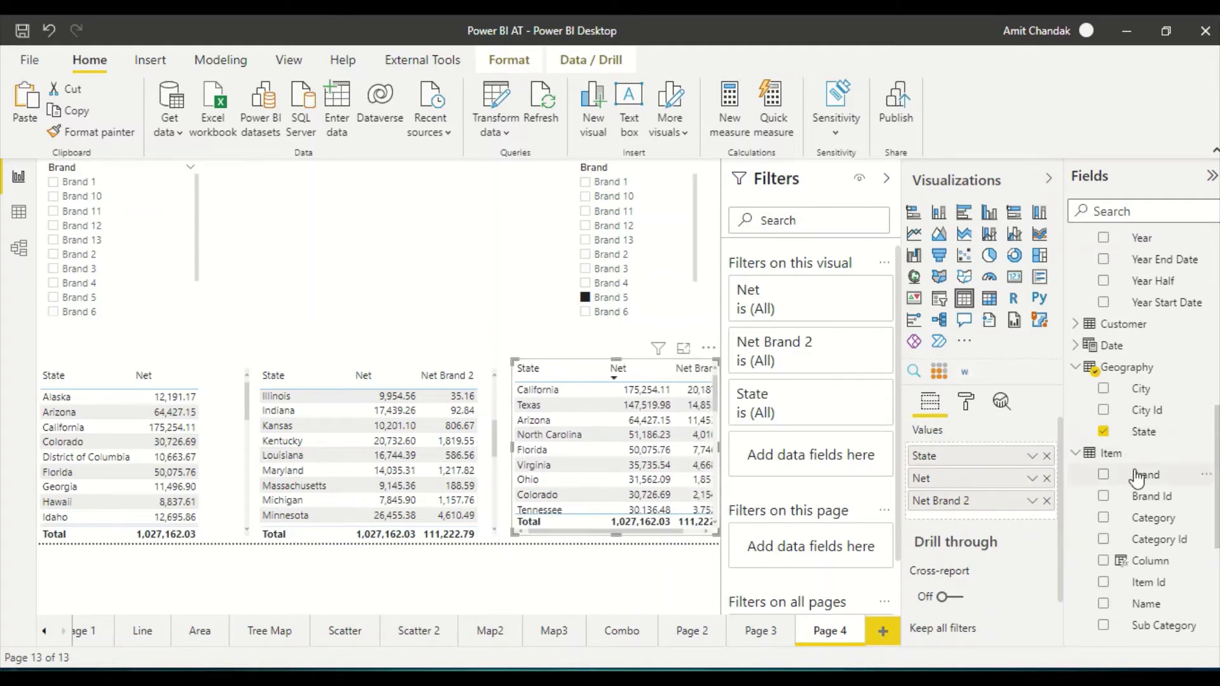
Replace State with Item's Brand in the copied table, and select Brand 4 in the Item Brand slicer.
left_click_drag(1138, 478, 988, 445)
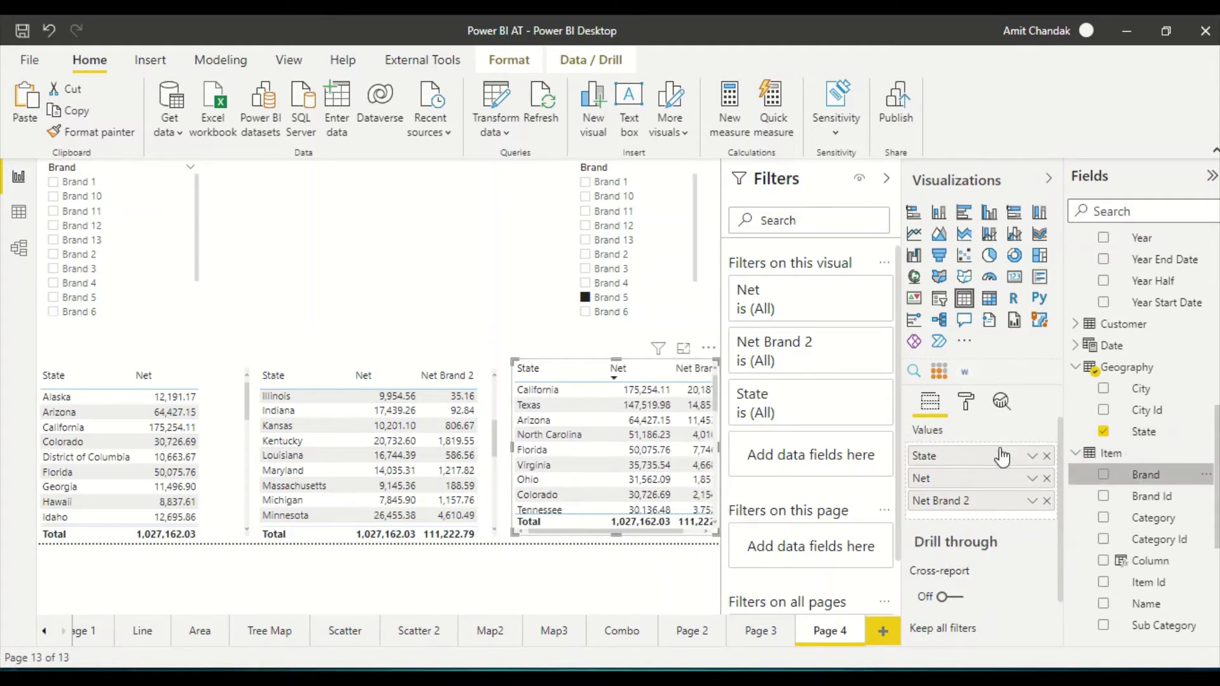
left_click(1047, 458)
left_click_drag(983, 502, 981, 454)
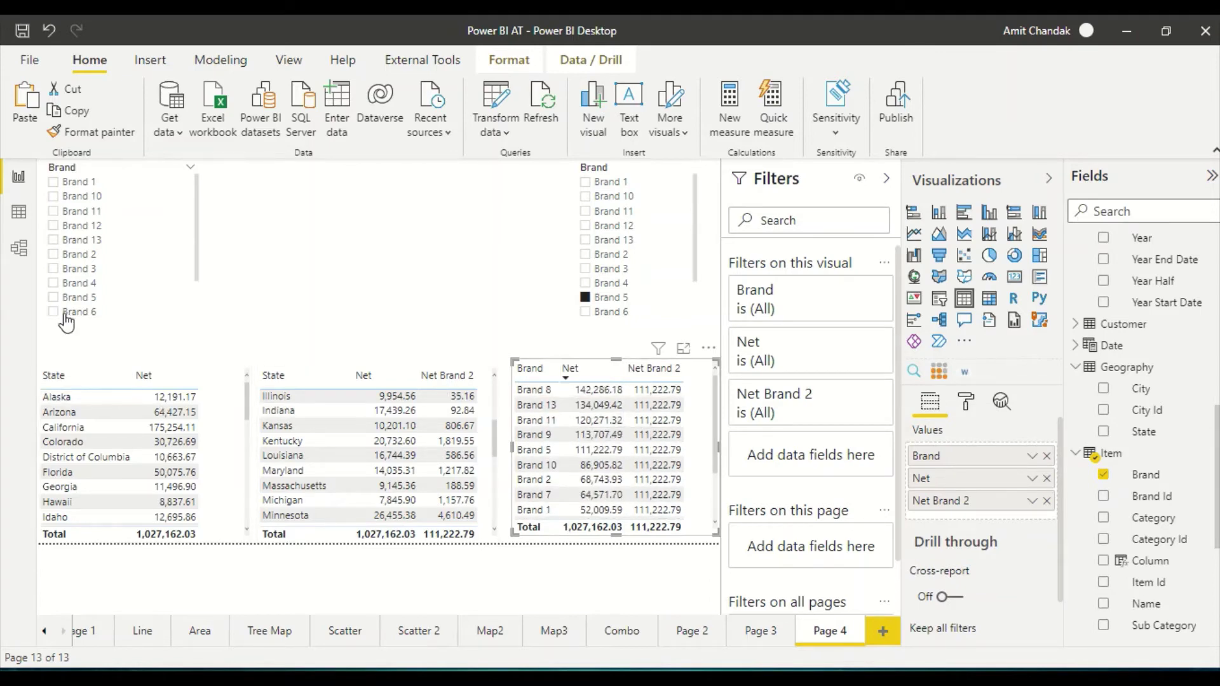
left_click(53, 283)
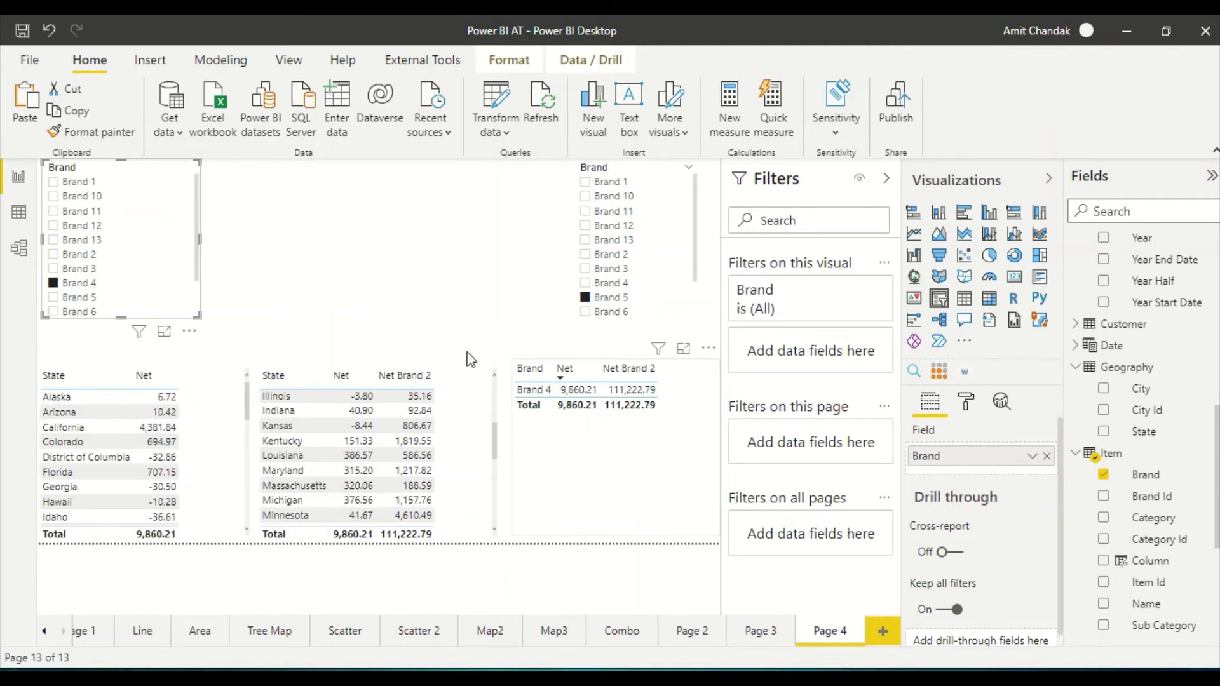
Create a second calculated copy of the Item table with the formula Item New 2 = 'Item', reusing Item New's definition.
left_click(18, 212)
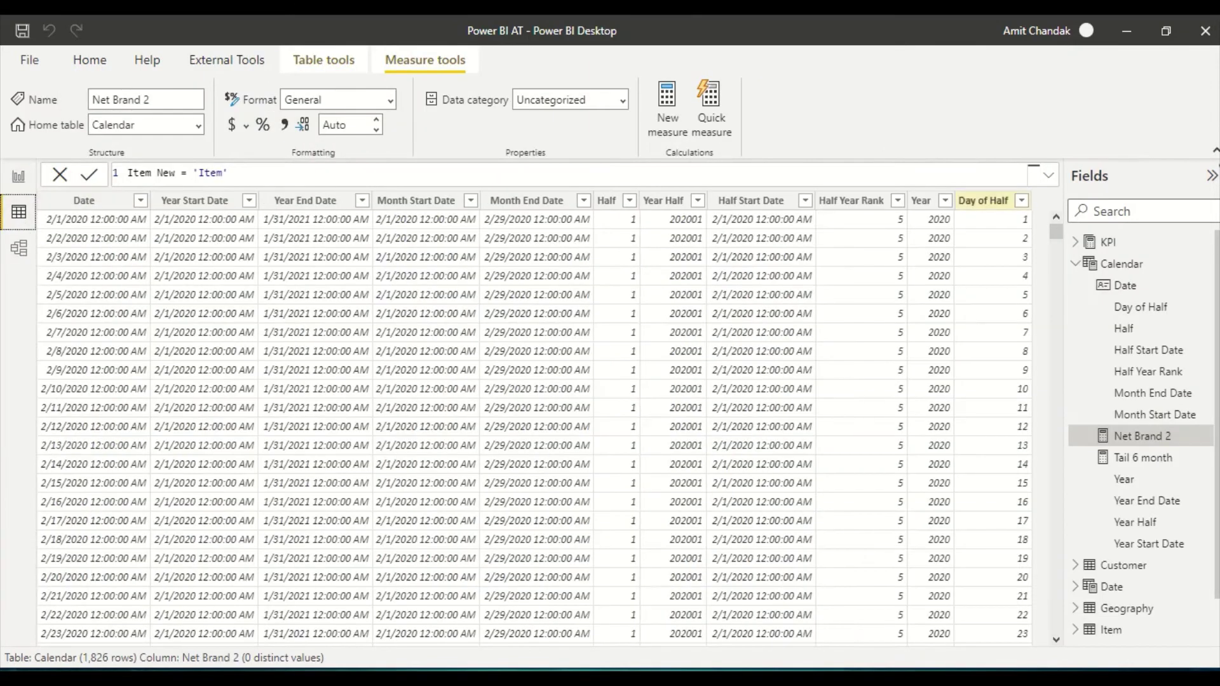
left_click(1075, 263)
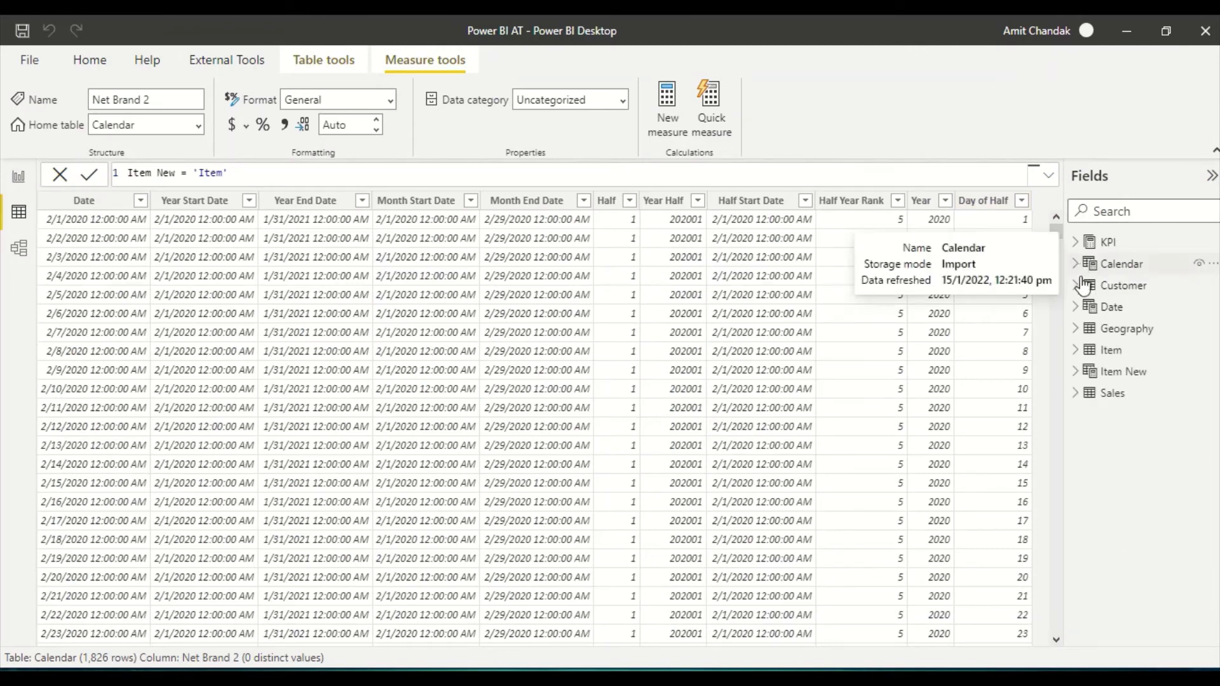
left_click(1119, 373)
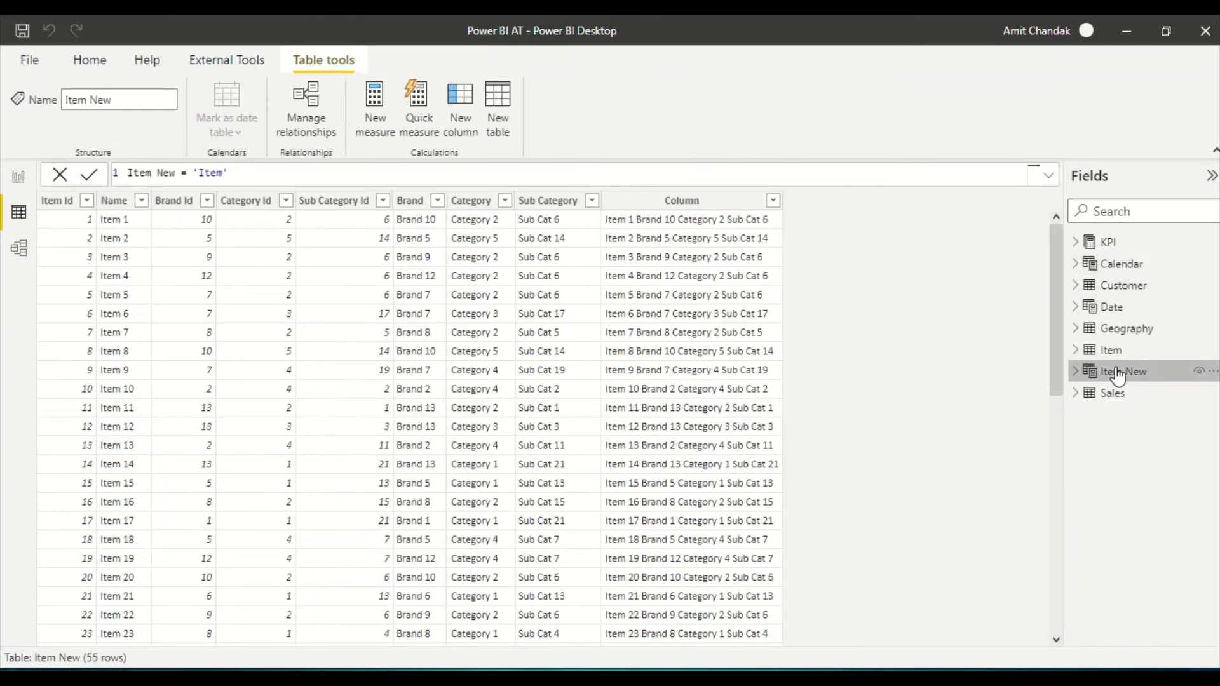
key("ctrl+a")
key("ctrl+c")
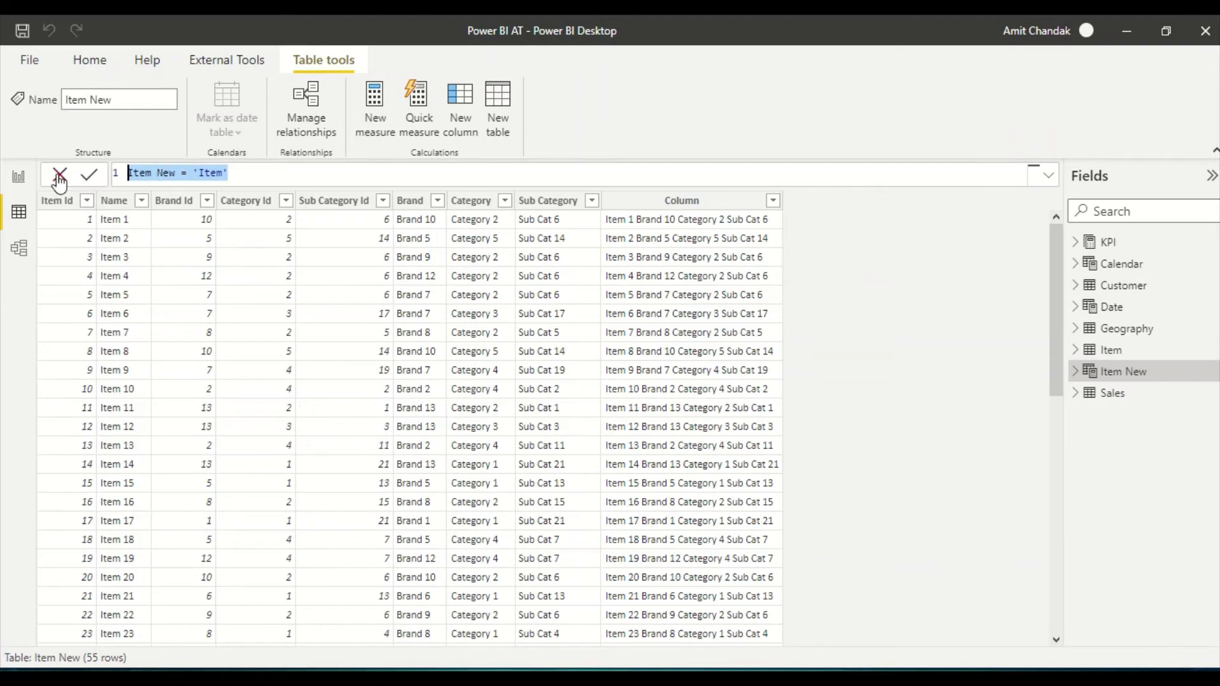
left_click(509, 135)
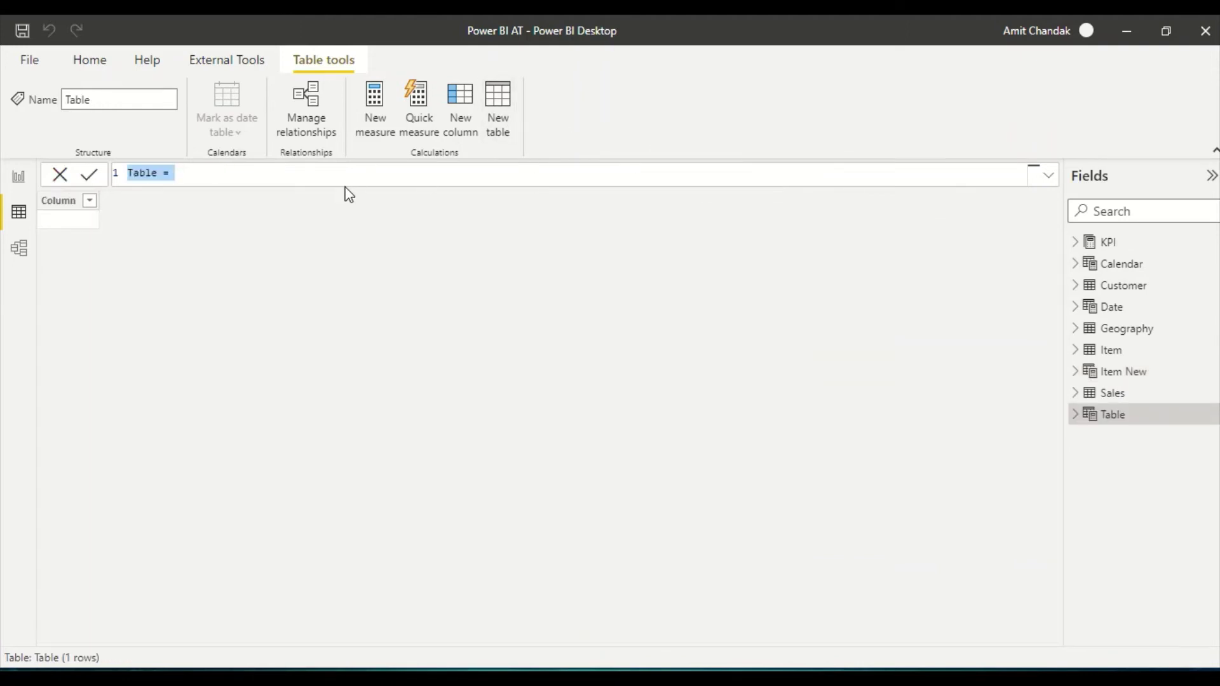
key("ctrl+v")
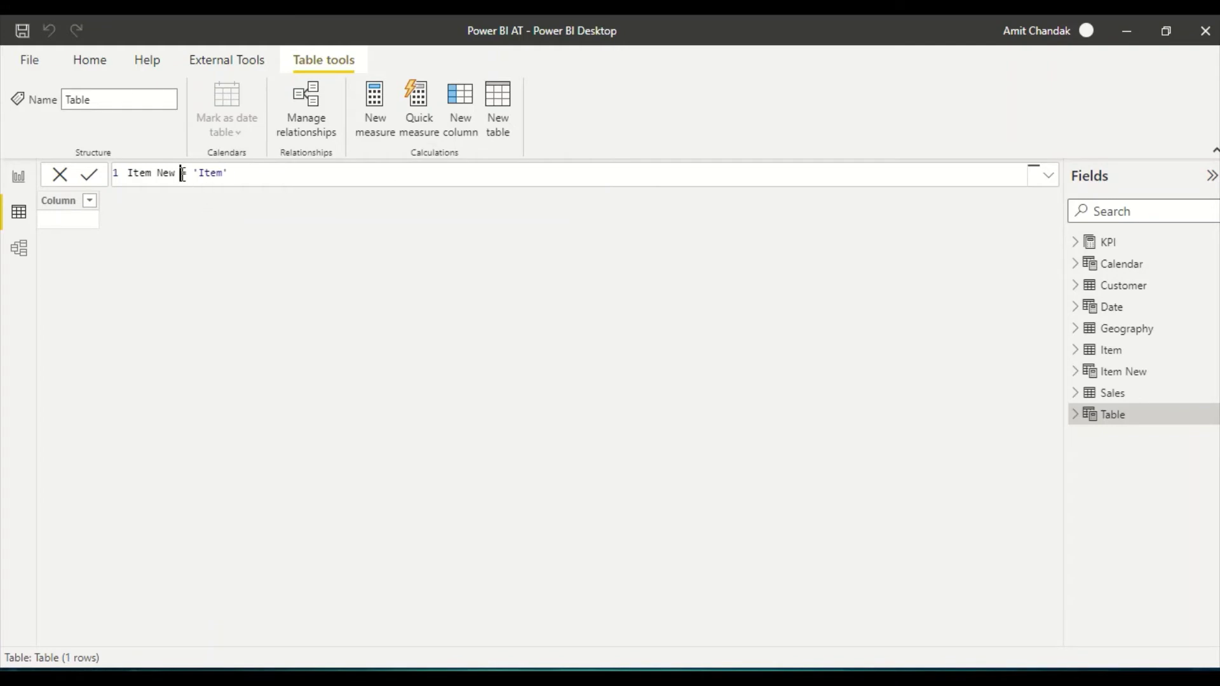
key("Return")
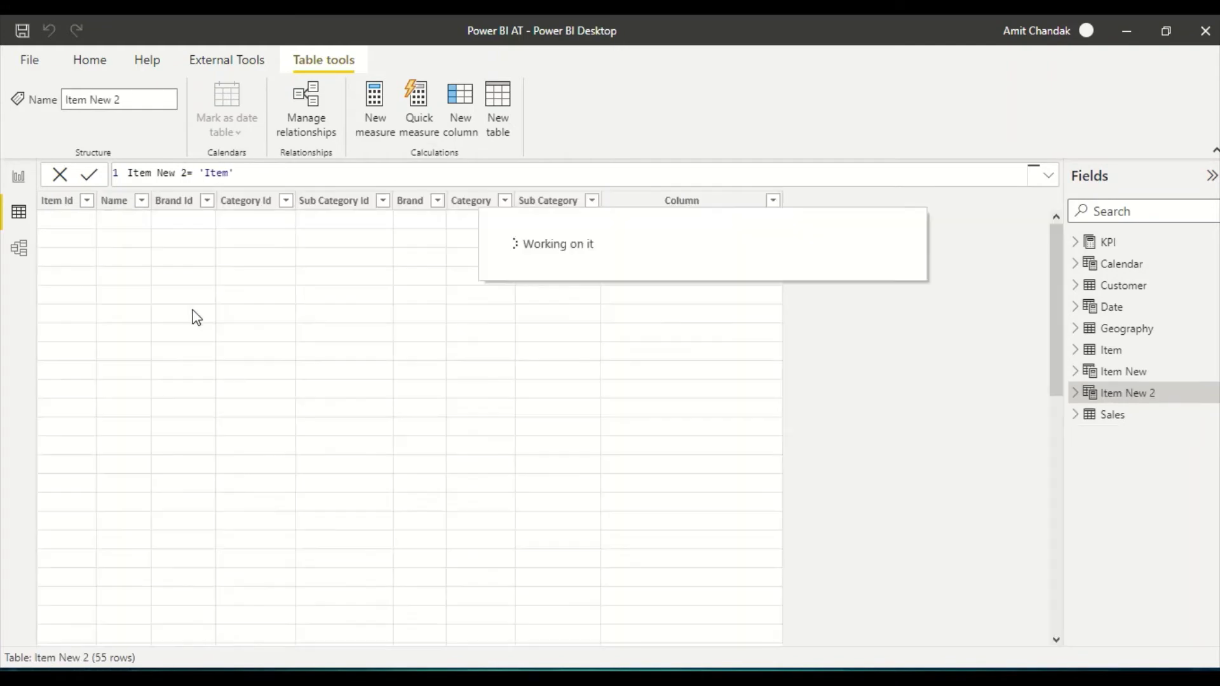
Return to the report page, clear Brand 4 from the Item Brand slicer, and shrink that slicer.
left_click(18, 176)
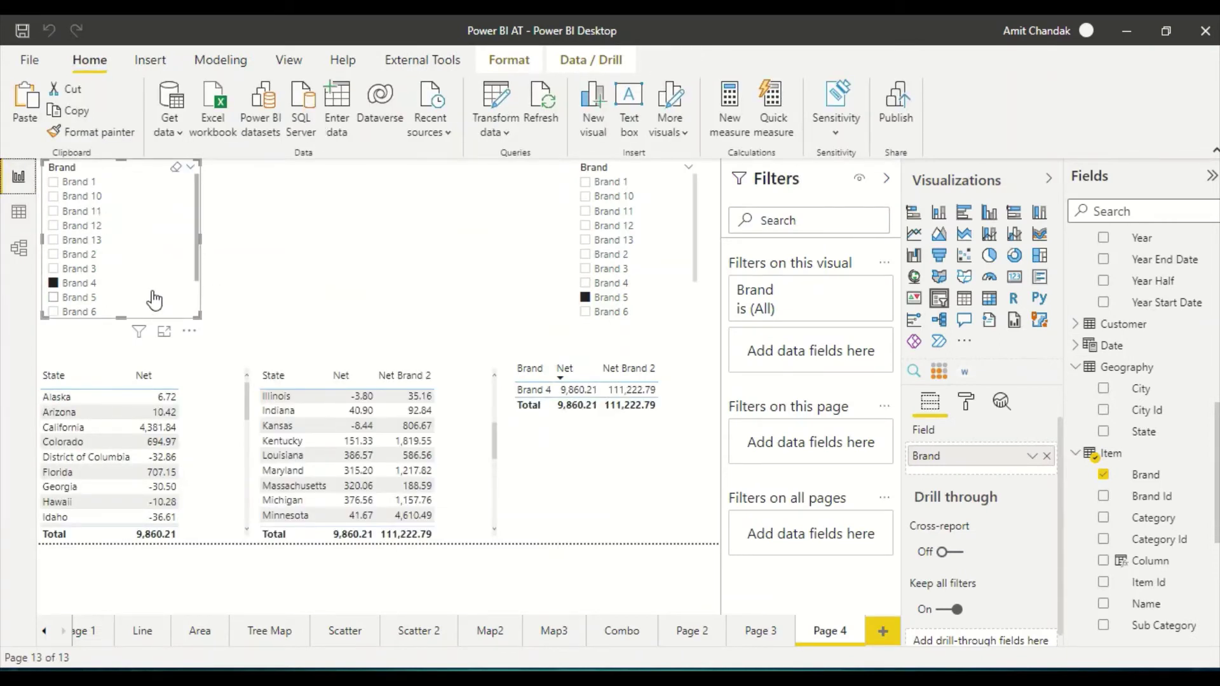
left_click(54, 283)
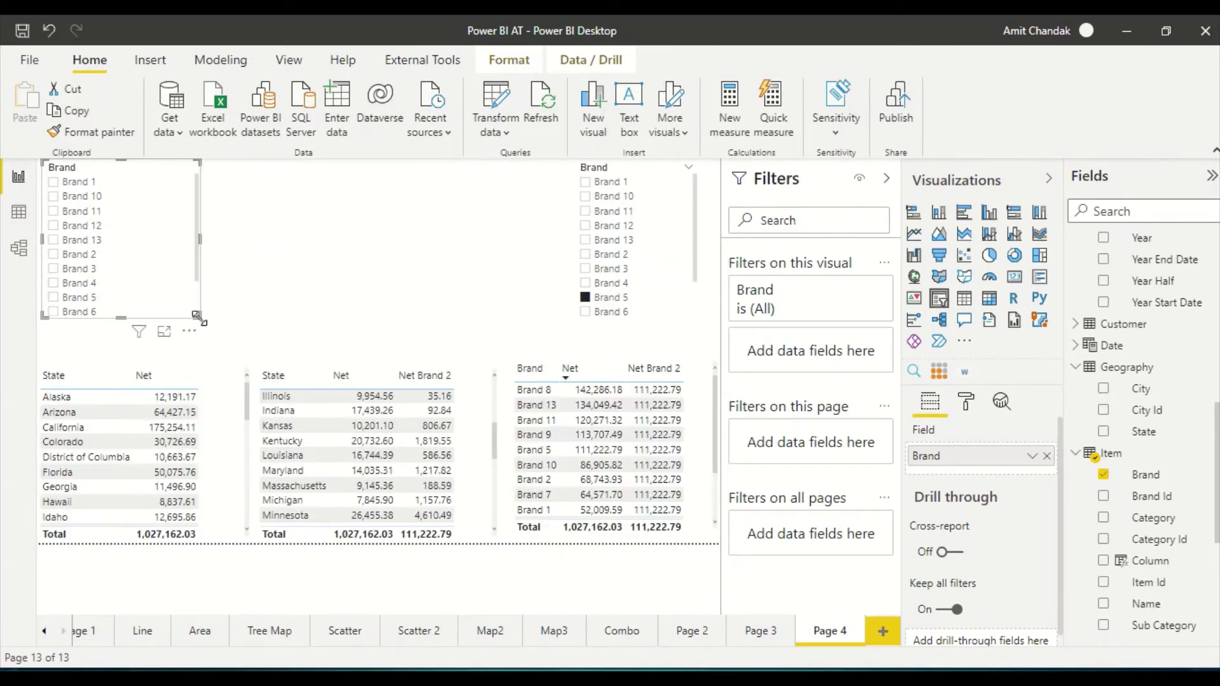
left_click_drag(197, 316, 127, 296)
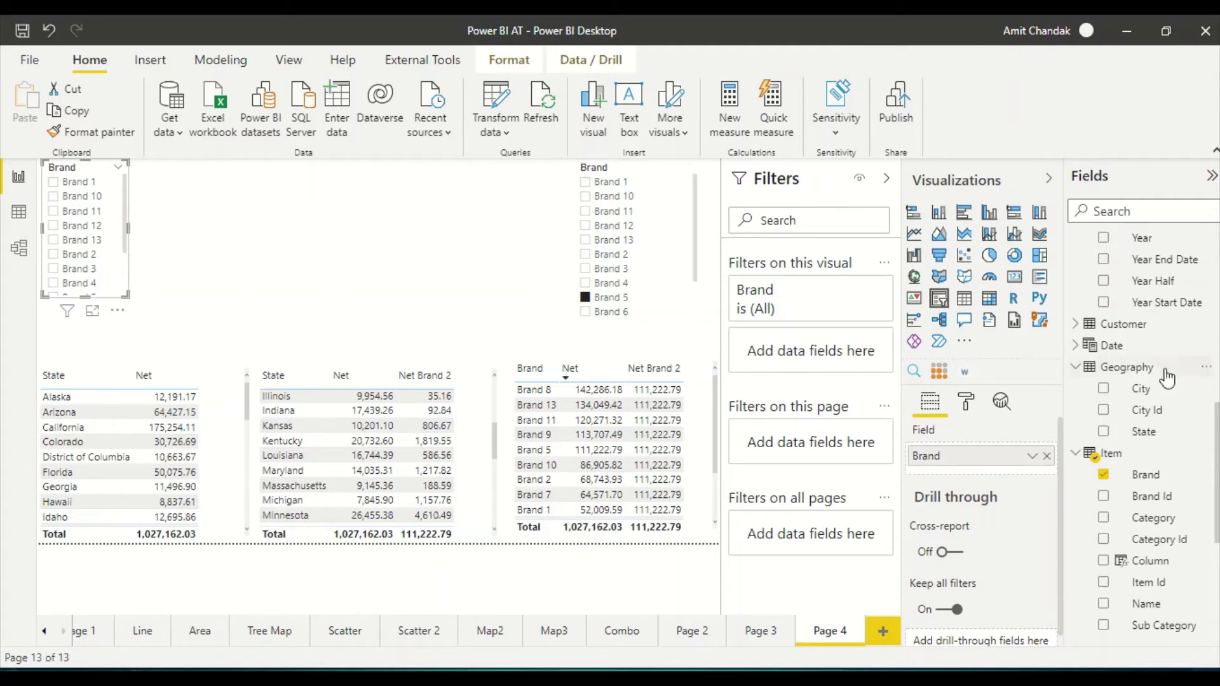
Collapse the expanded Geography, Item, Item New and Calendar tables in the list of fields.
left_click(1076, 368)
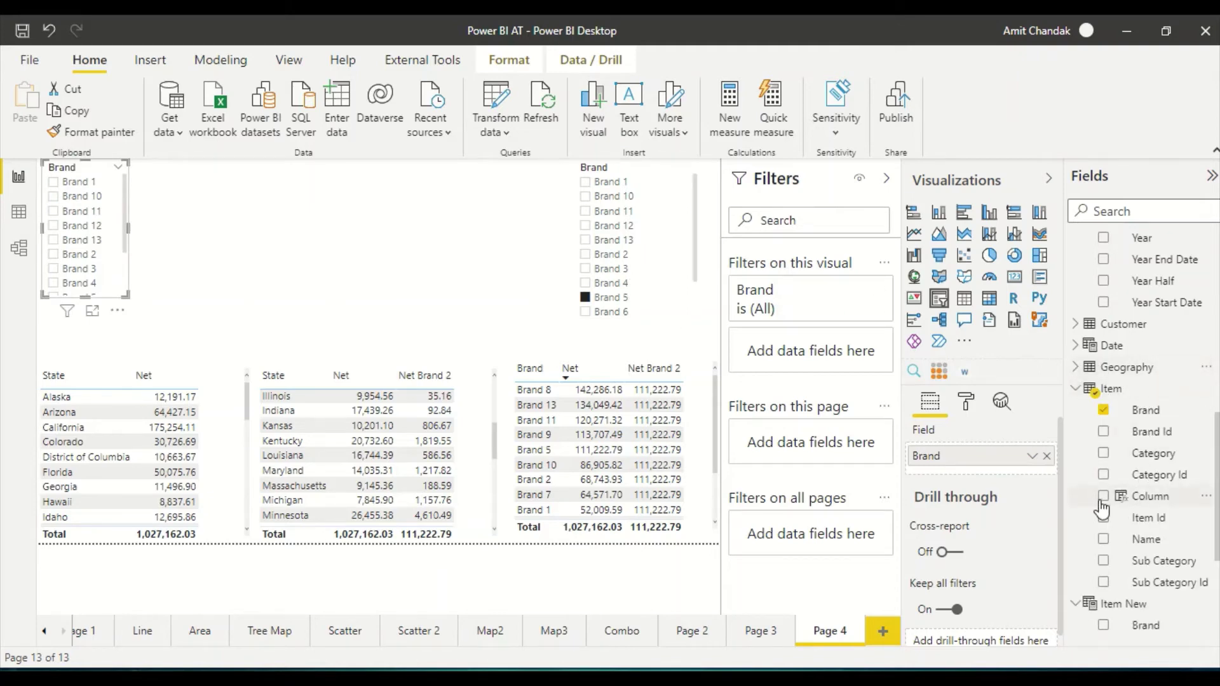
left_click(1076, 388)
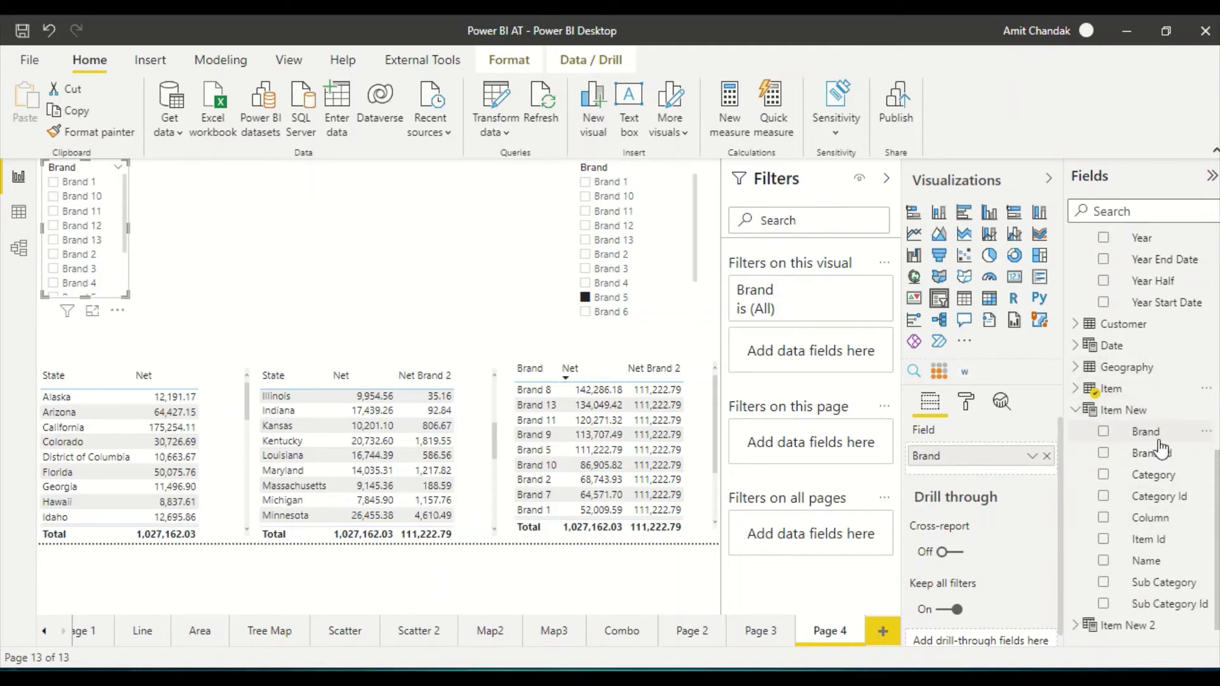
left_click(1076, 410)
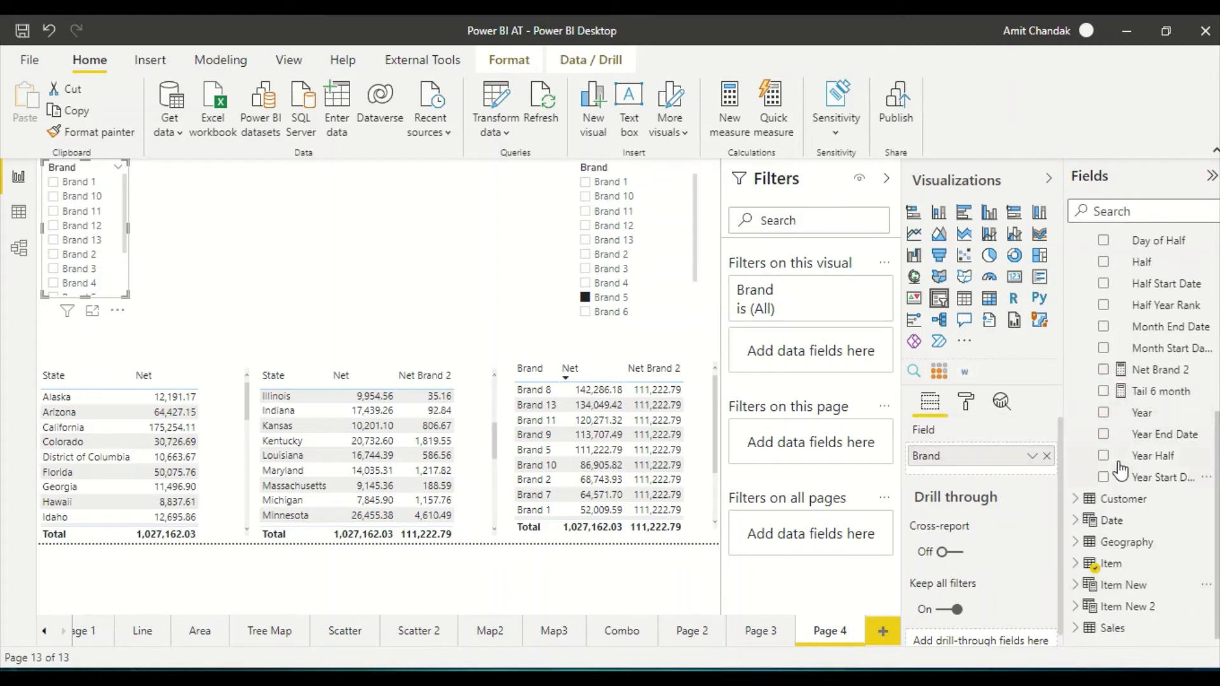
scroll(1118, 318, "up", 5)
left_click(1076, 242)
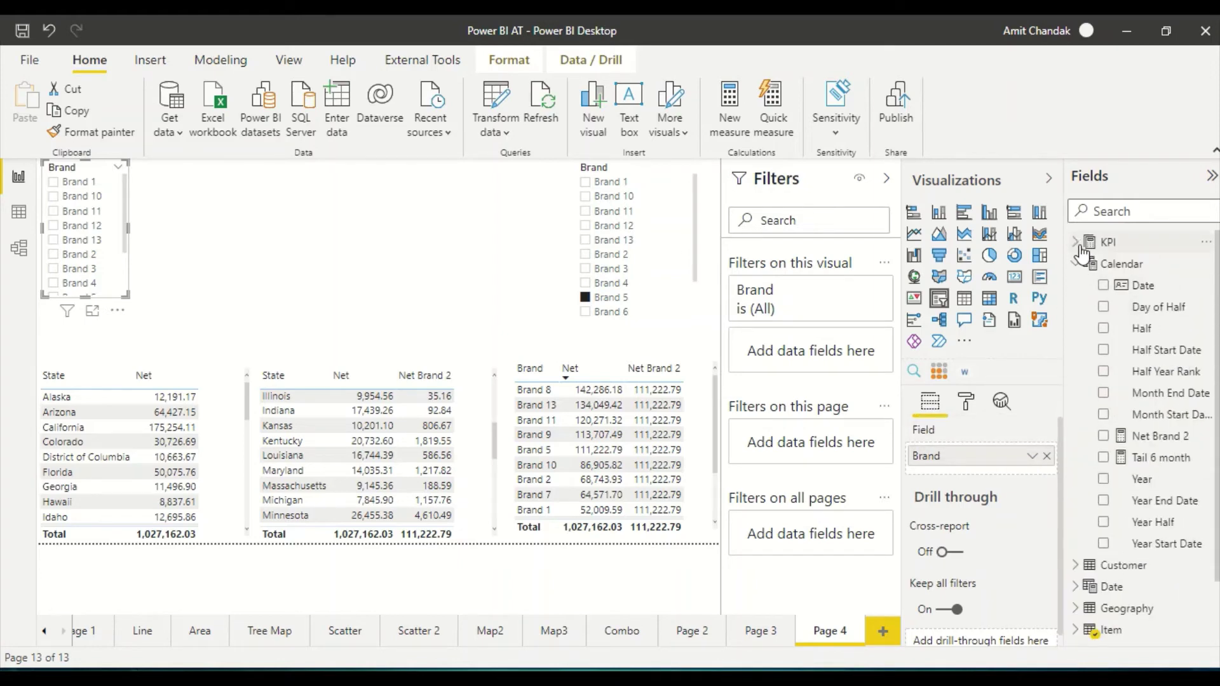
left_click(1076, 263)
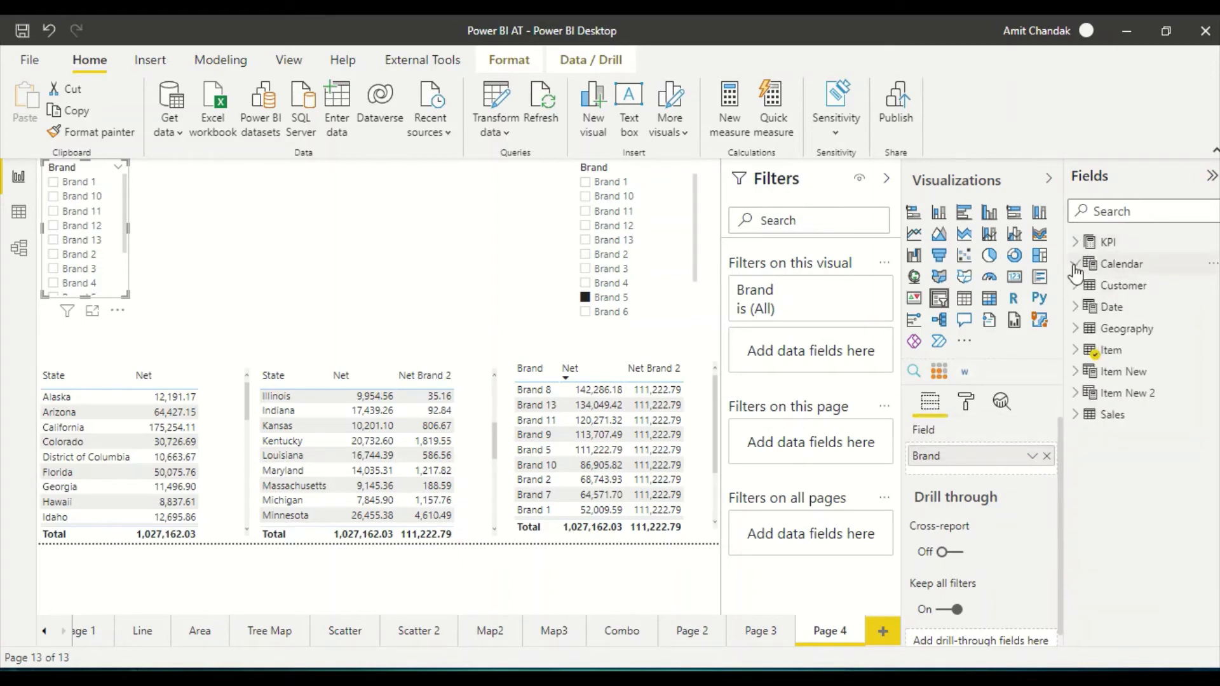
Add a compact slicer for Item New 2's Brand between the existing Brand slicers, and select Brand 11 in it.
left_click(1076, 393)
left_click_drag(1144, 414, 463, 194)
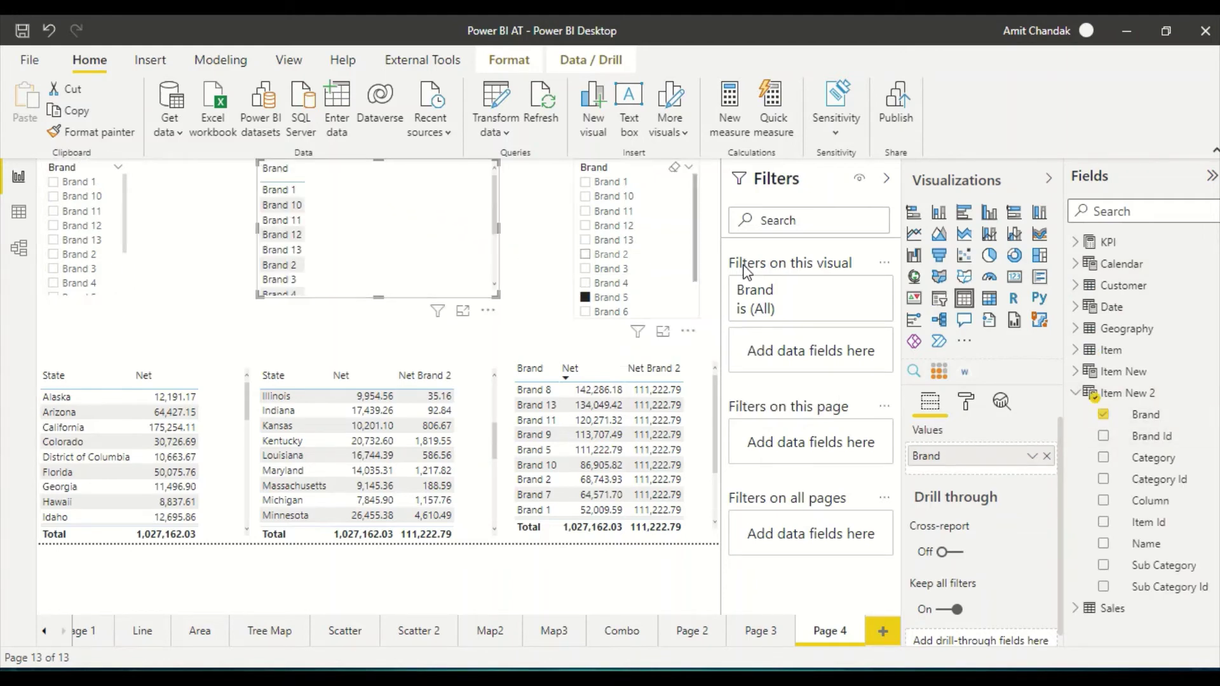
left_click(940, 301)
left_click_drag(497, 296, 388, 316)
left_click(269, 224)
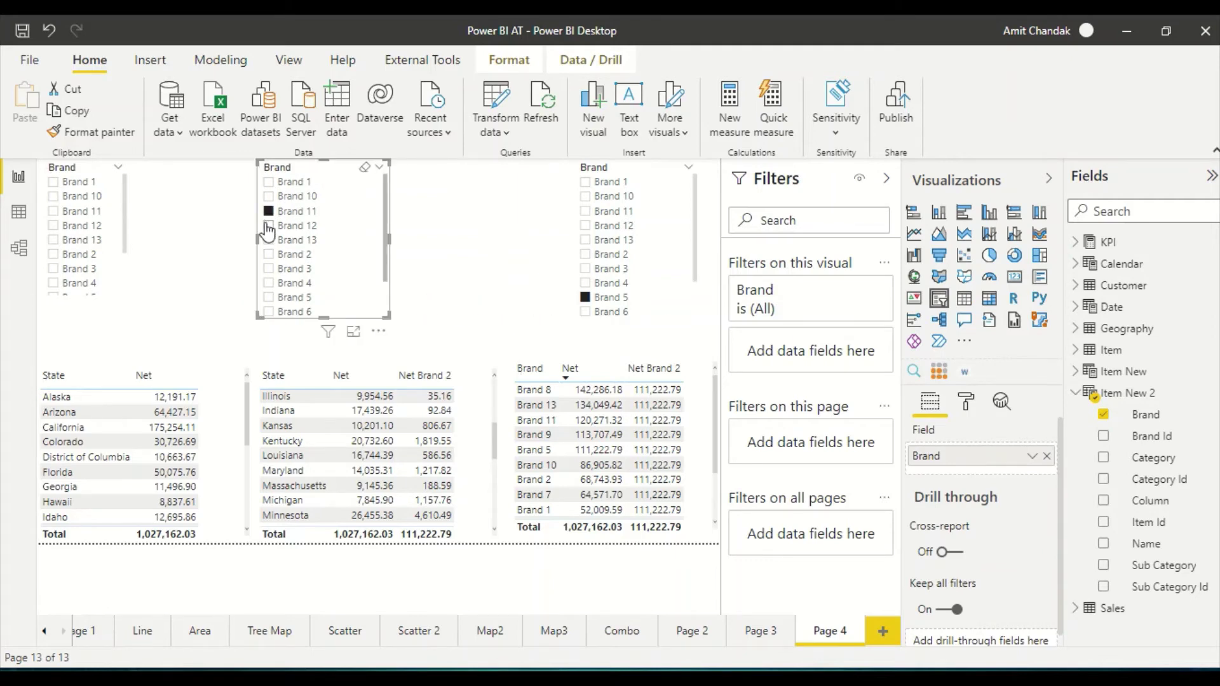
left_click(269, 213)
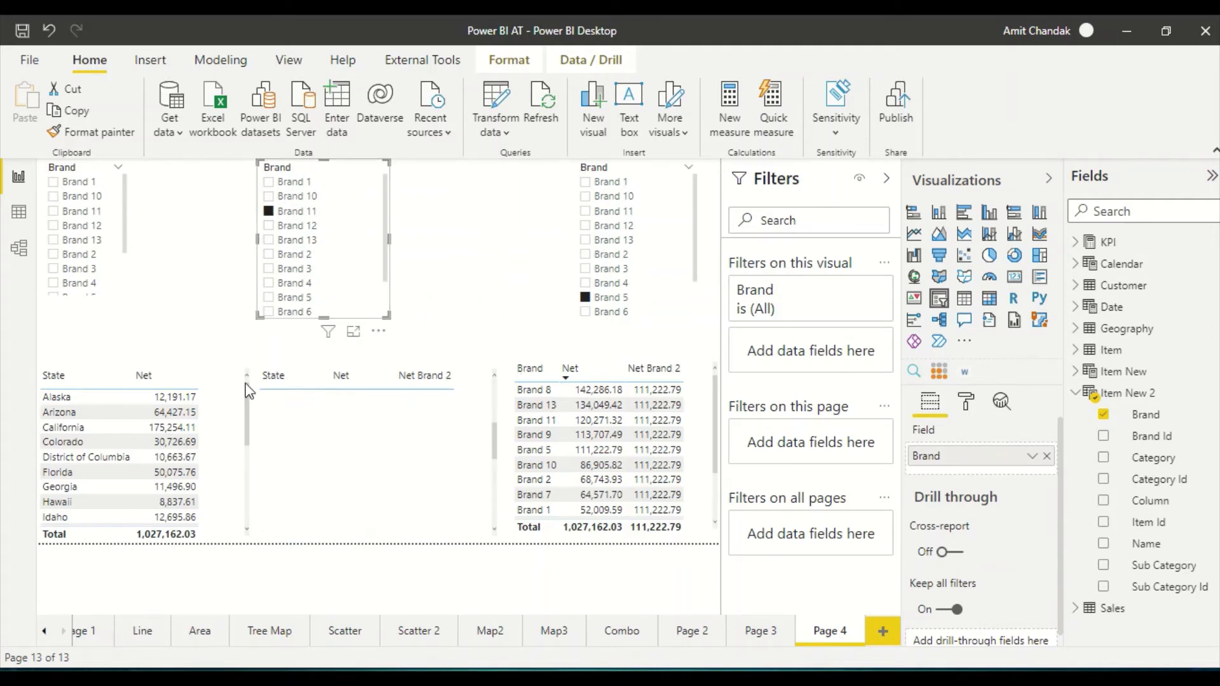
Narrow the State table that holds only Net, and widen the neighbouring State table with Net Brand 2 into the freed space.
left_click(250, 436)
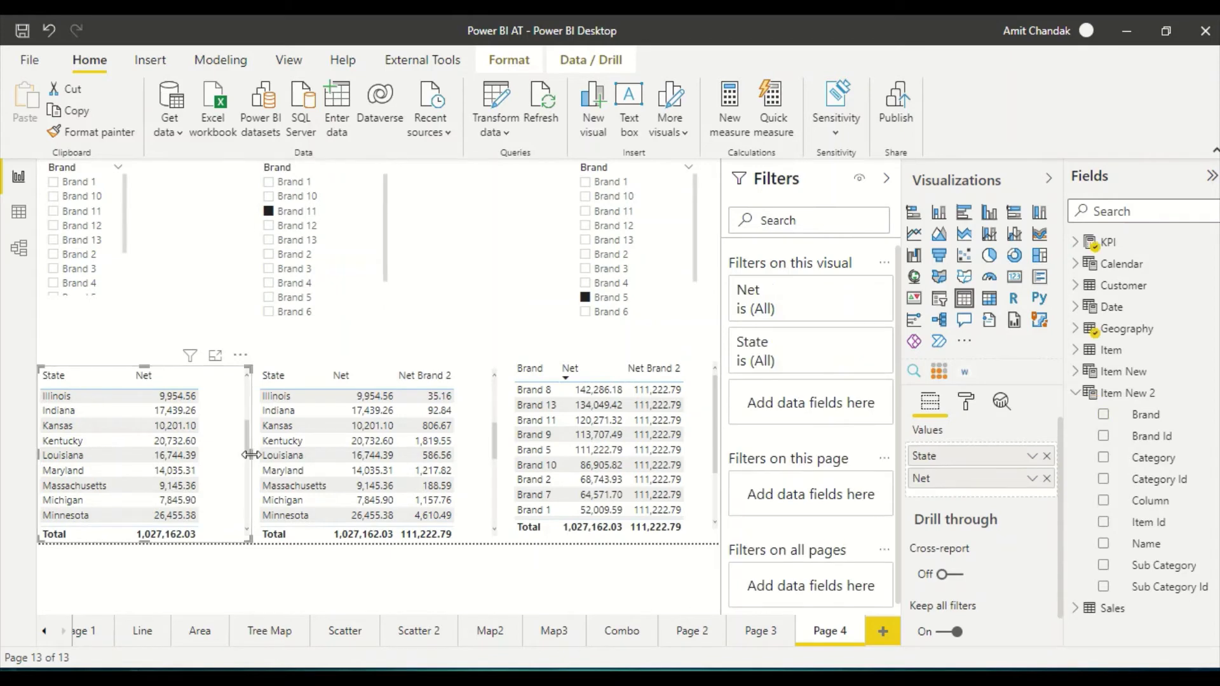
left_click_drag(251, 455, 209, 453)
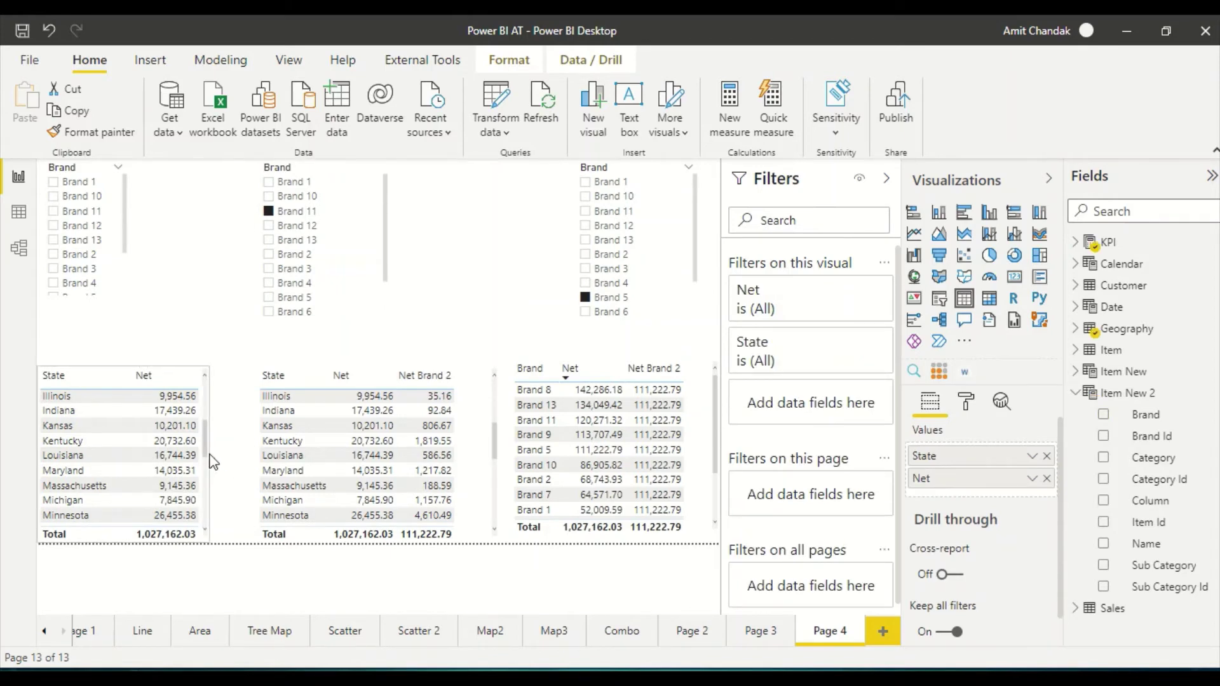
left_click(256, 468)
left_click(260, 472)
left_click_drag(257, 469, 212, 469)
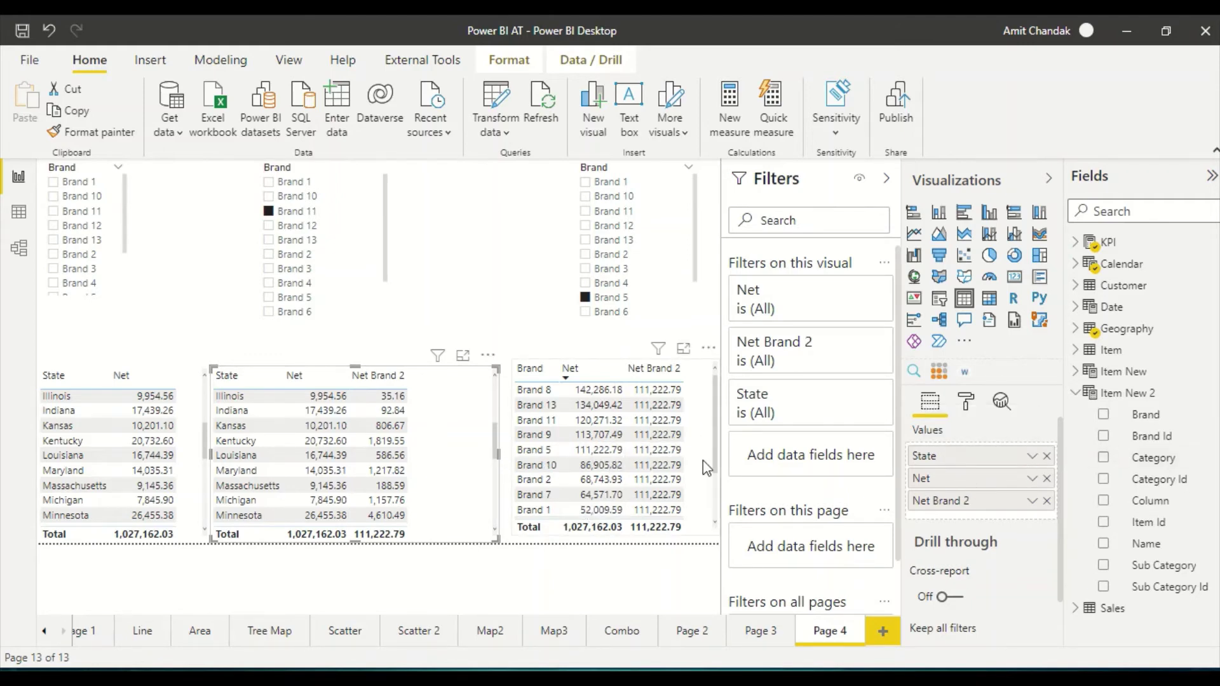
left_click(514, 457)
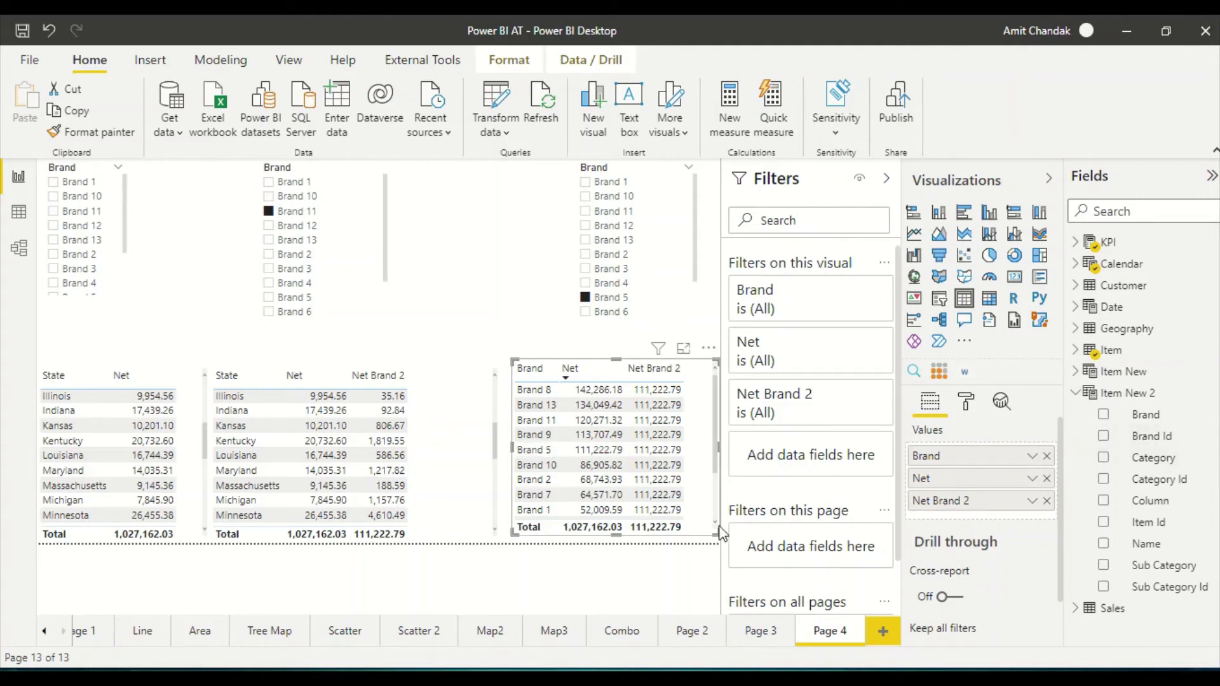
left_click(269, 211)
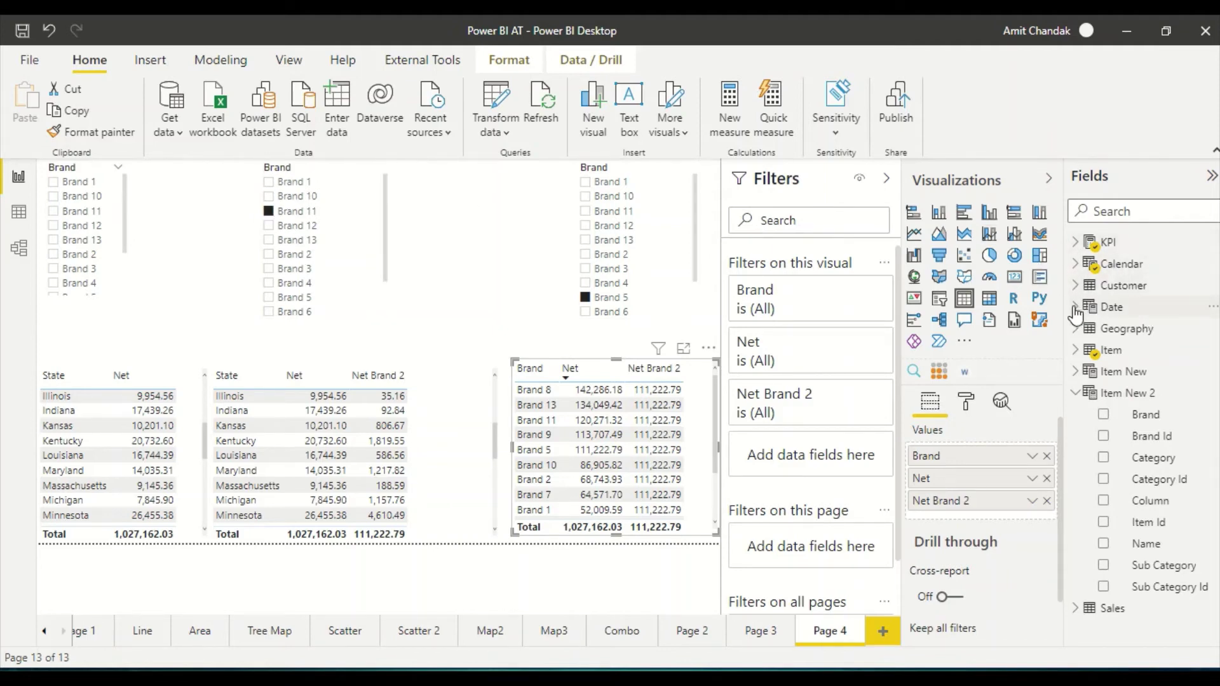
left_click(1078, 373)
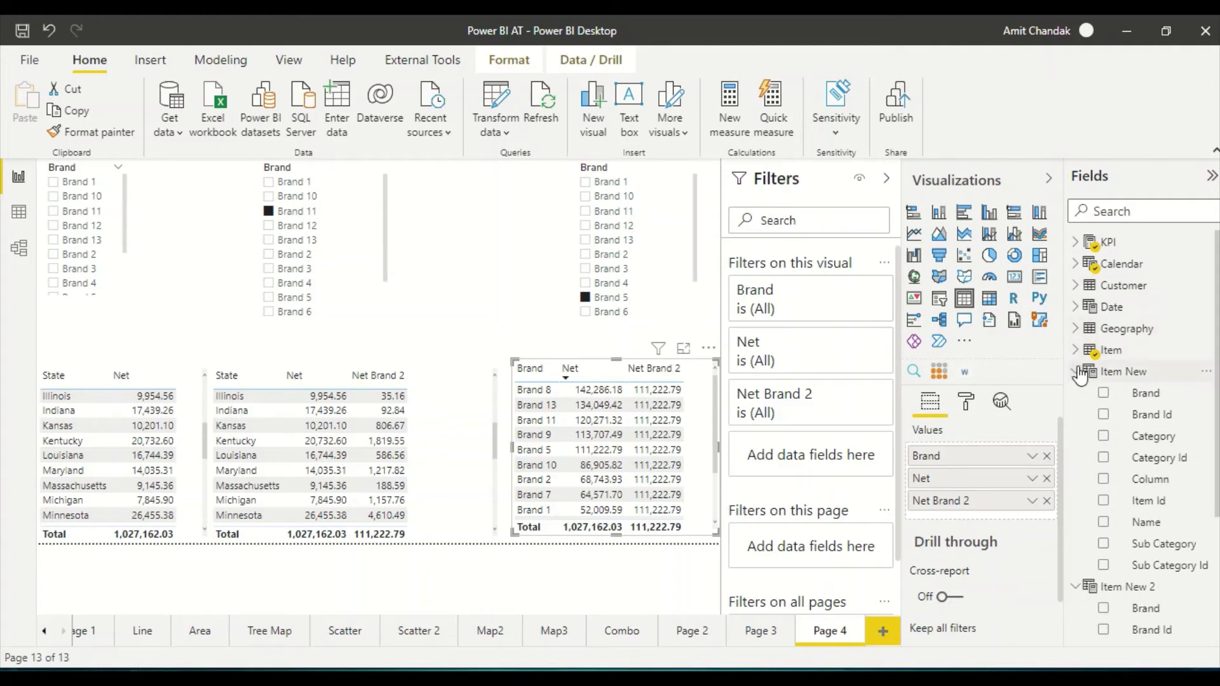
left_click(1080, 374)
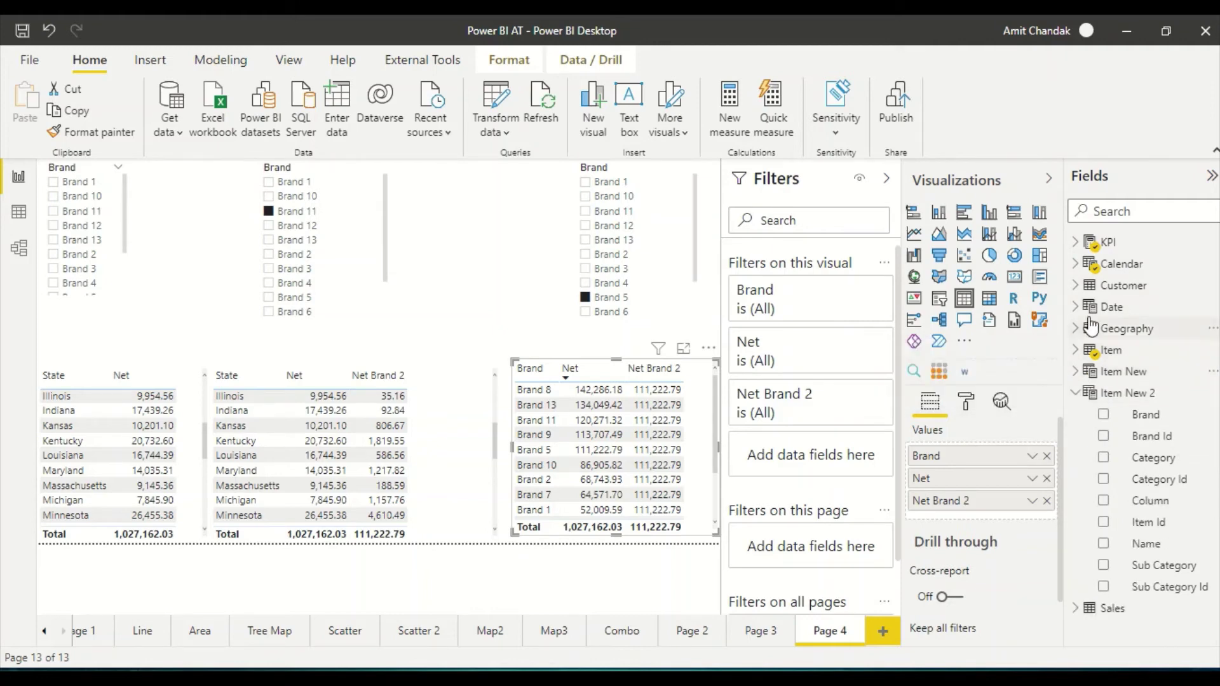
Search the fields for "net b" and copy the Net Brand 2 formula into a new measure named Net Brand 3.
left_click(1128, 218)
type("net b")
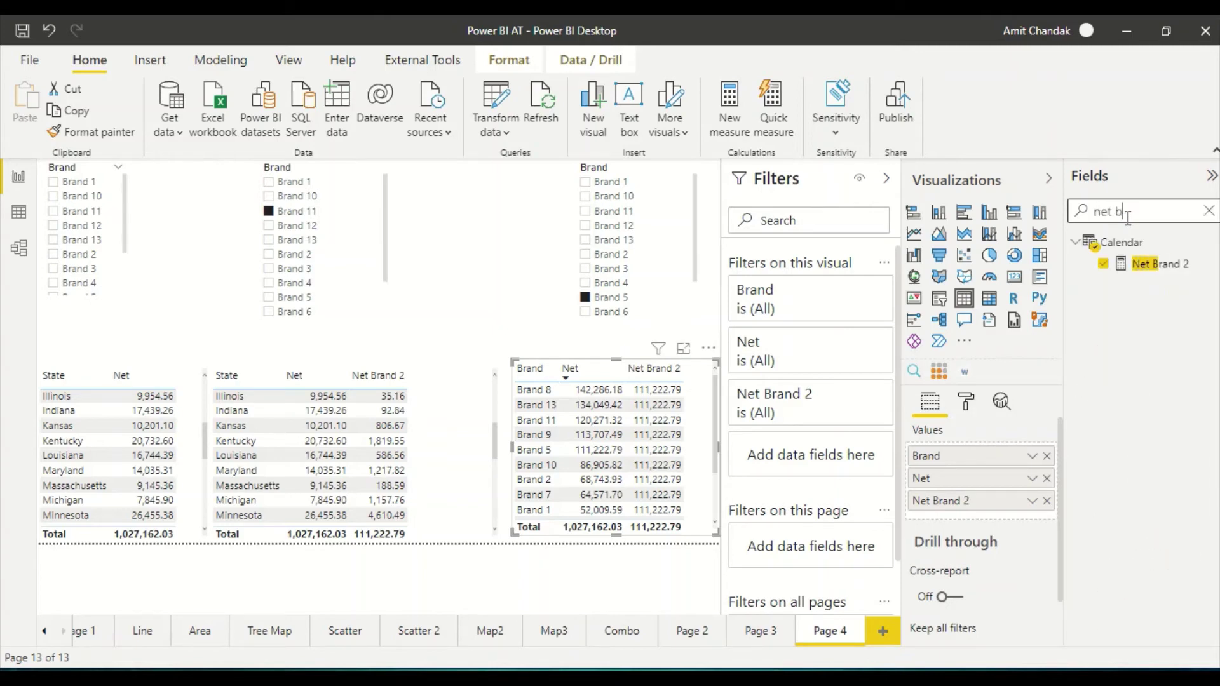
left_click(1169, 266)
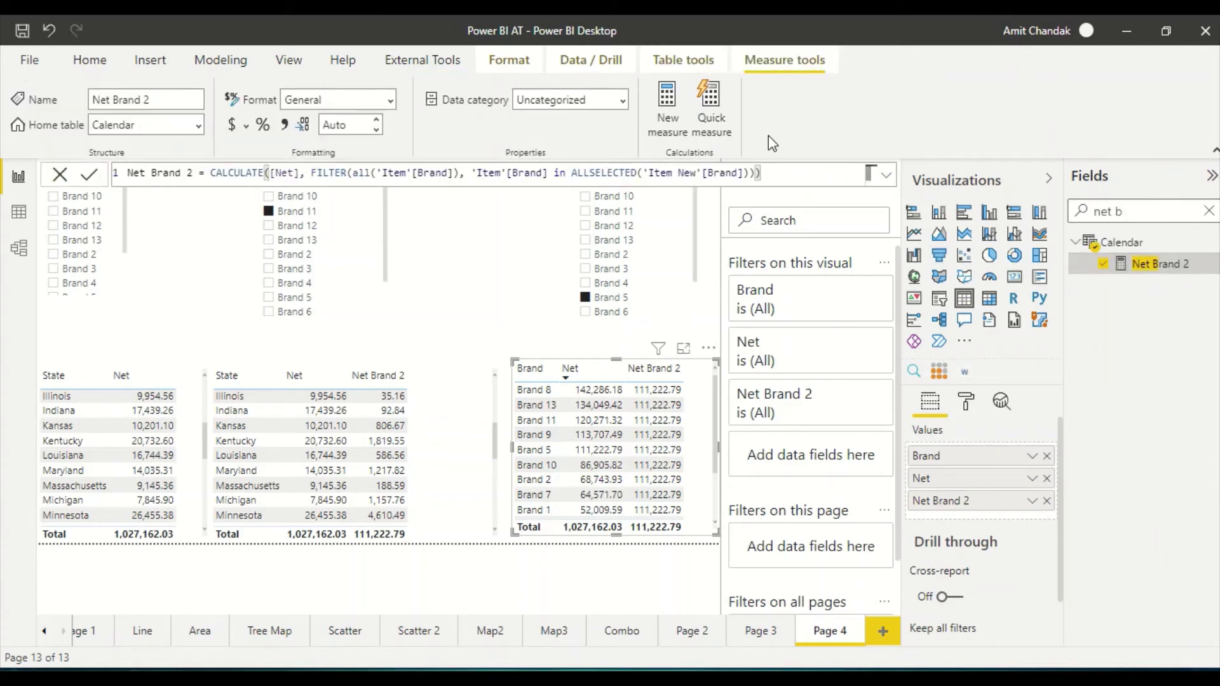
key("ctrl+a")
key("ctrl+c")
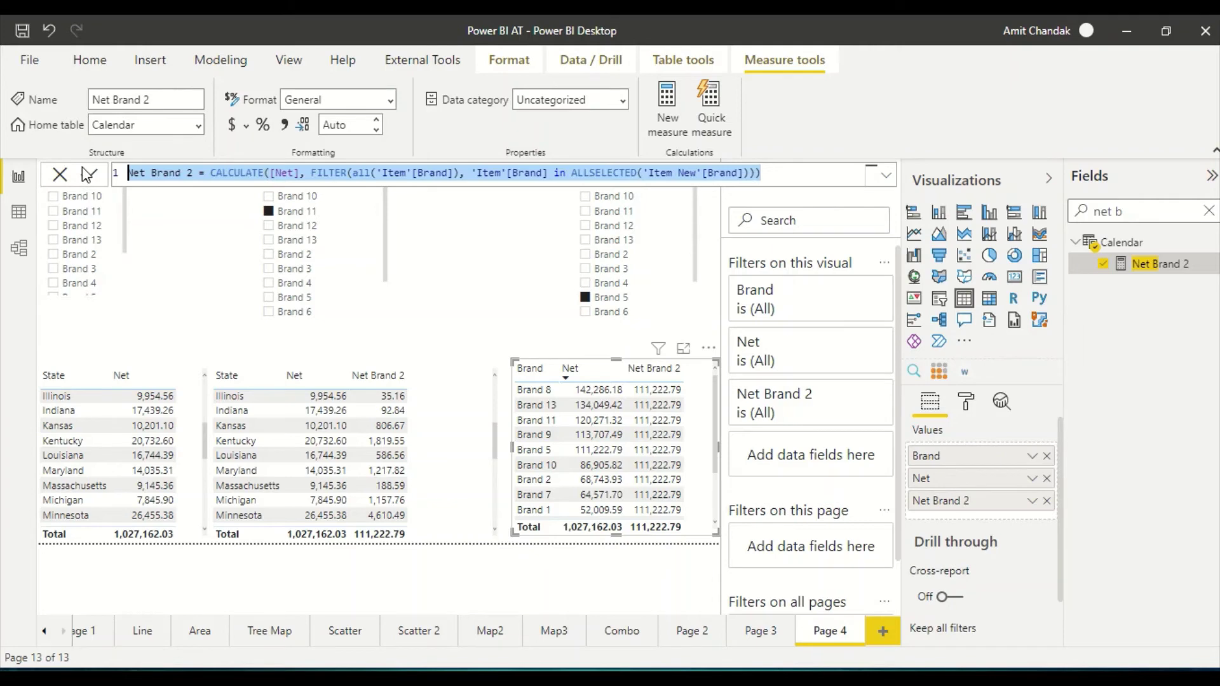
left_click(679, 115)
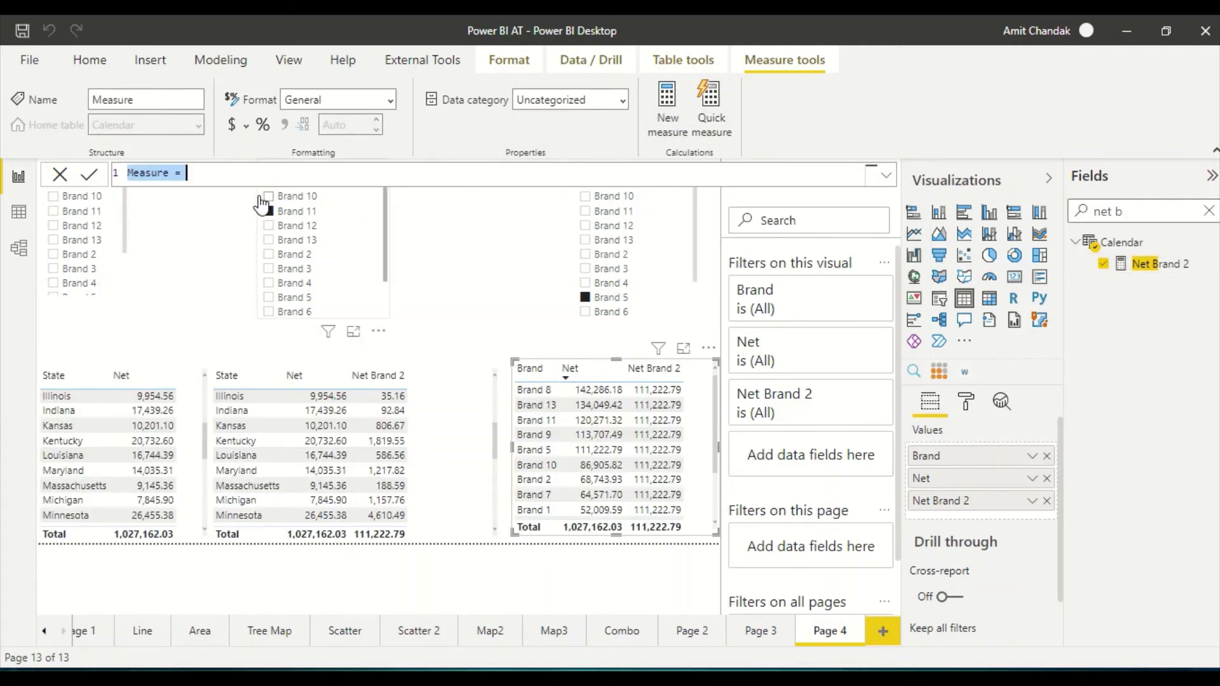
key("ctrl+v")
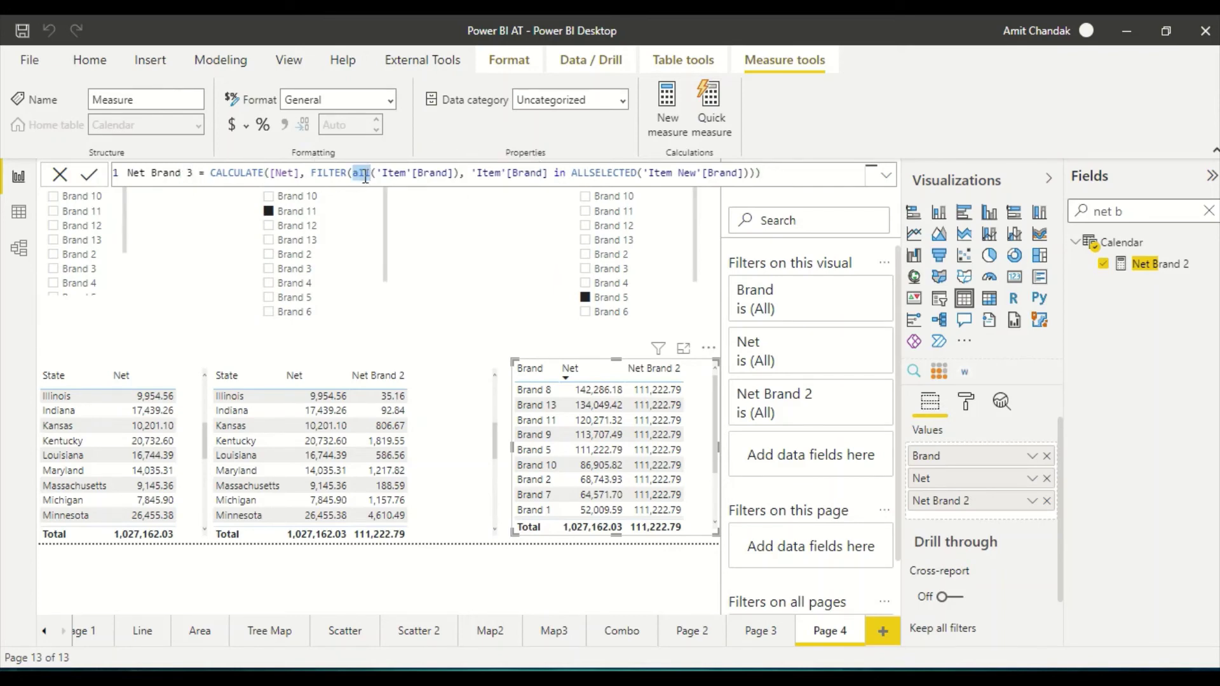
In Net Brand 3's FILTER, replace all('Item'[Brand]) with ('Item') and commit the measure.
key("Delete")
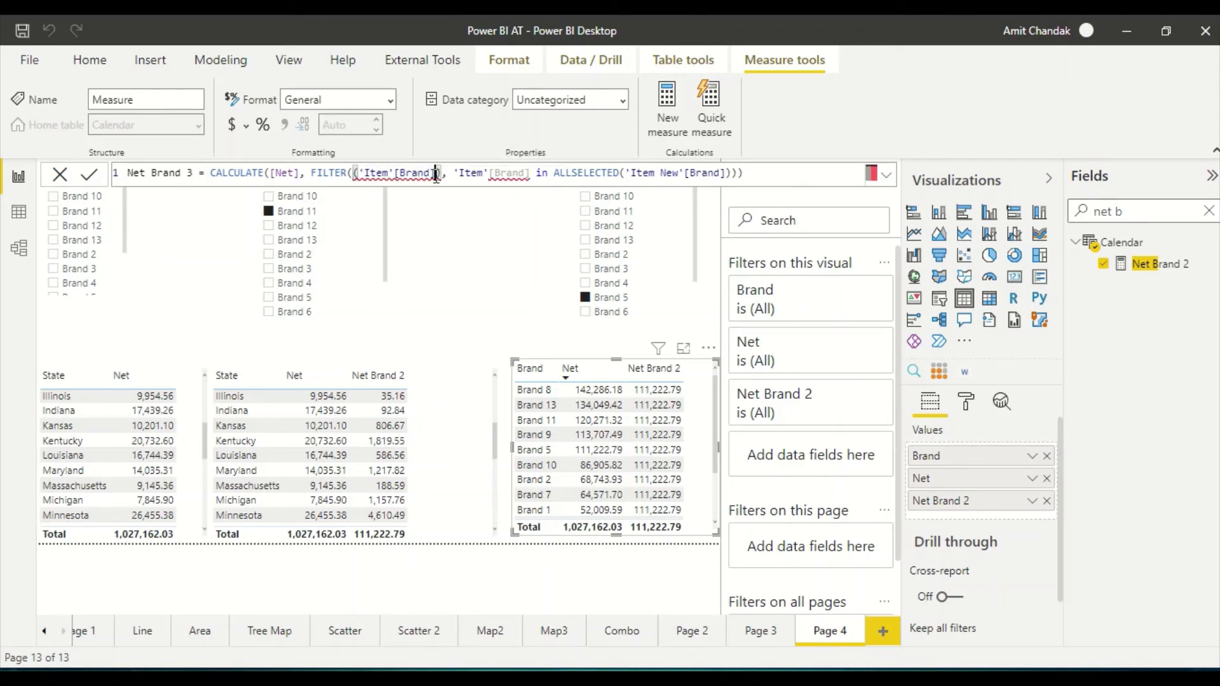
key("BackSpace")
key("BackSpace")
key("BackSpace")
key("BackSpace")
key("BackSpace")
key("BackSpace")
key("BackSpace")
key("BackSpace")
key("BackSpace")
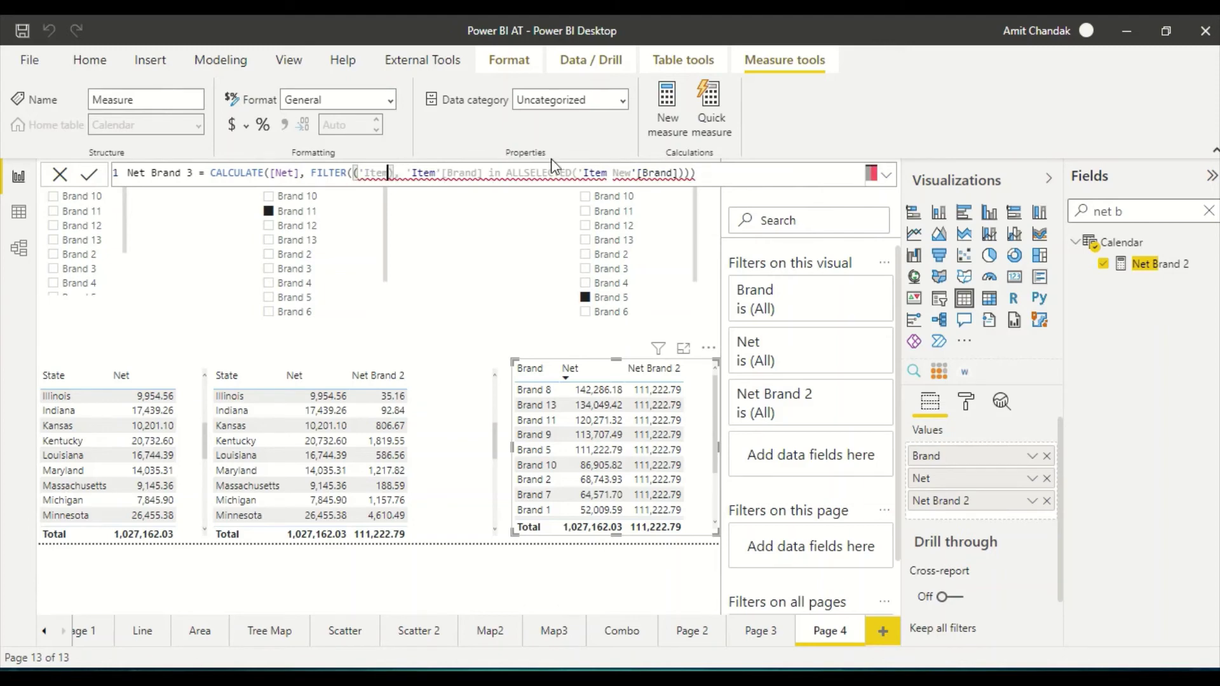
type("'")
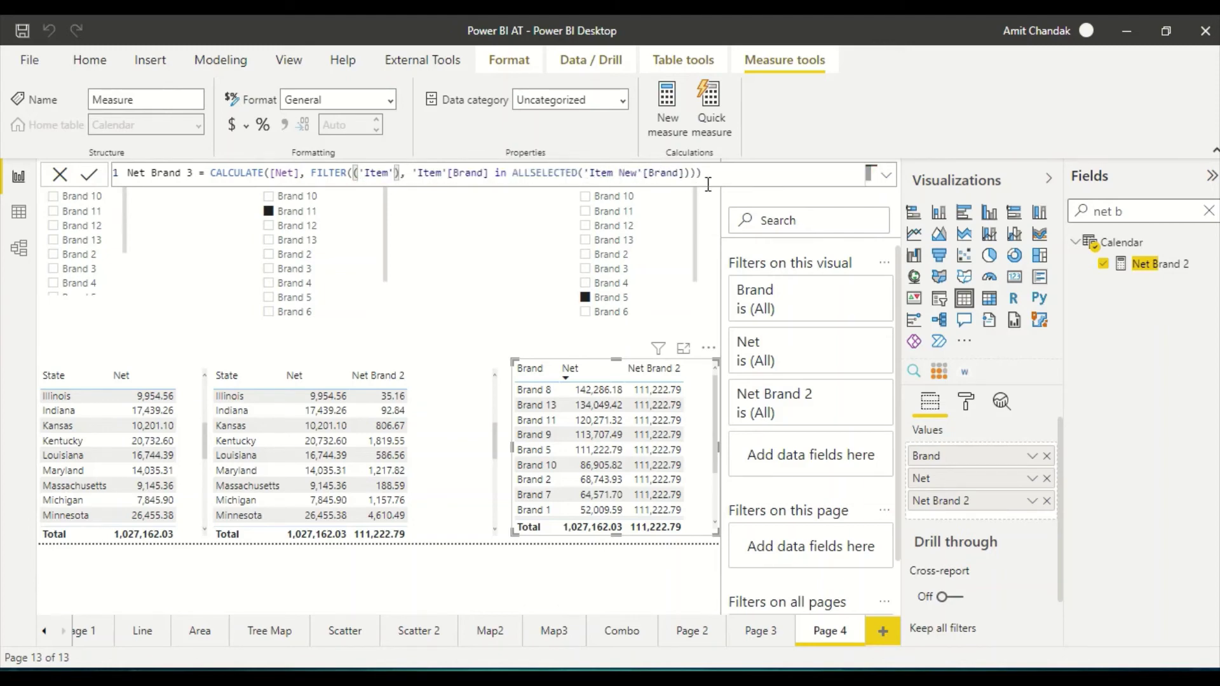
left_click(732, 179)
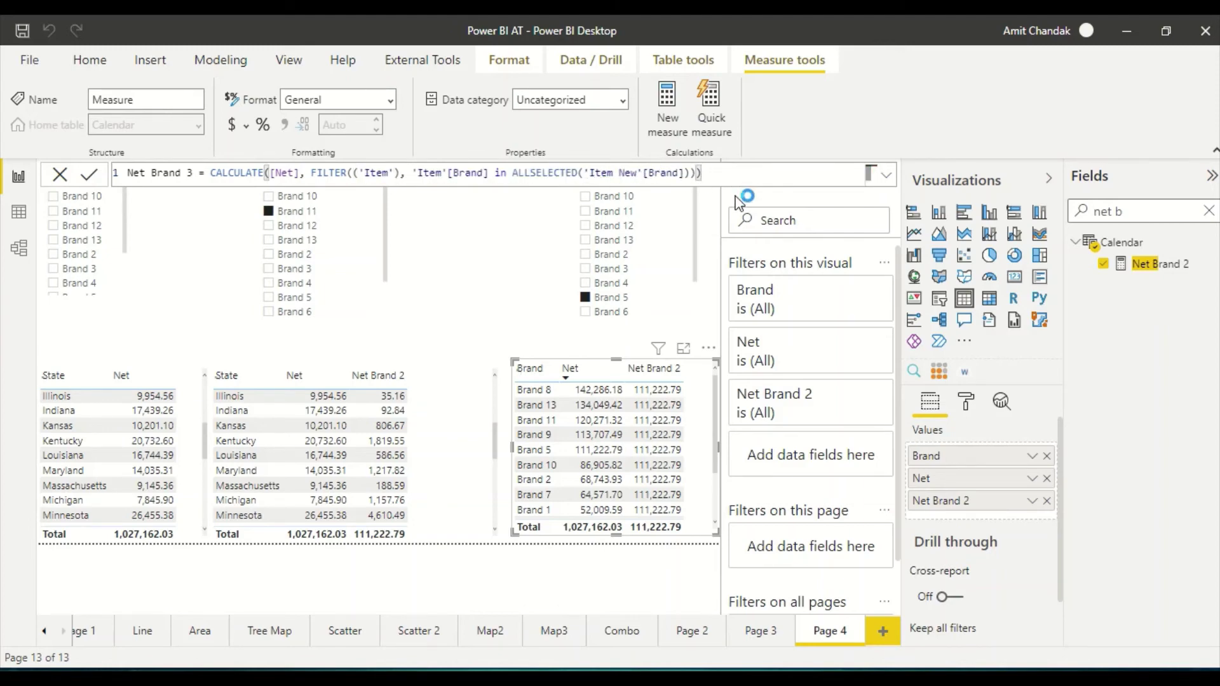
key("Return")
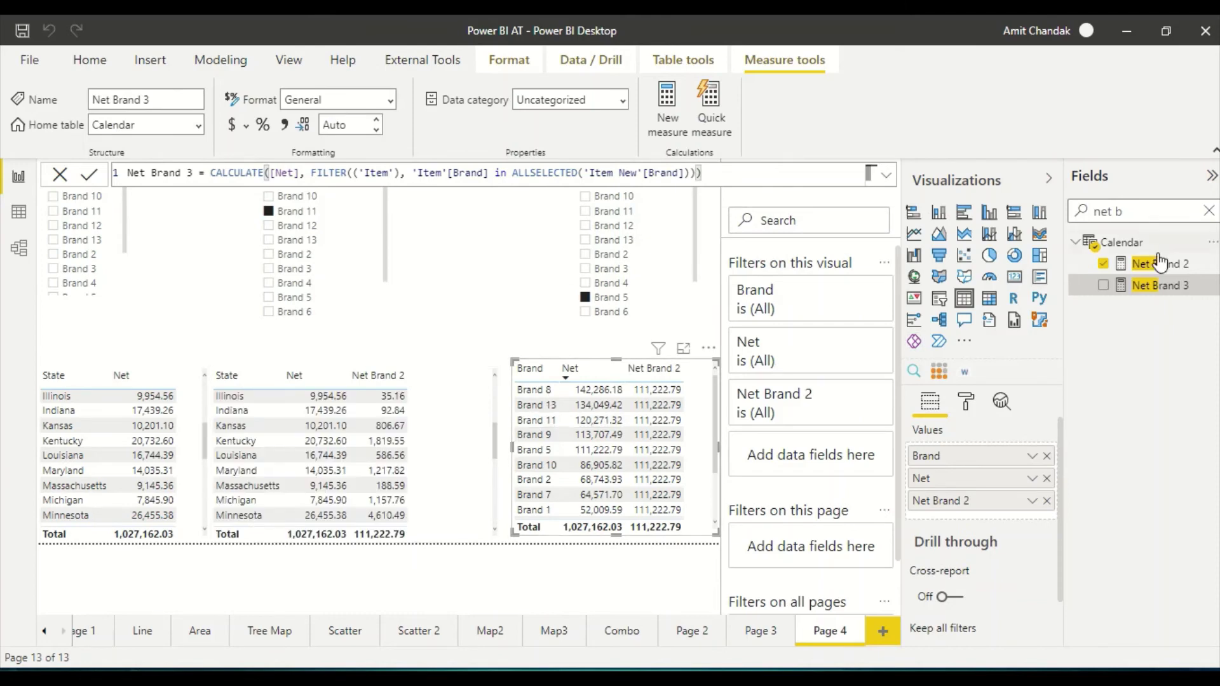
Add Net Brand 3 to the State table containing Net Brand 2, and change its ALLSELECTED argument to 'Item New 2'[Brand].
left_click_drag(1144, 285, 455, 434)
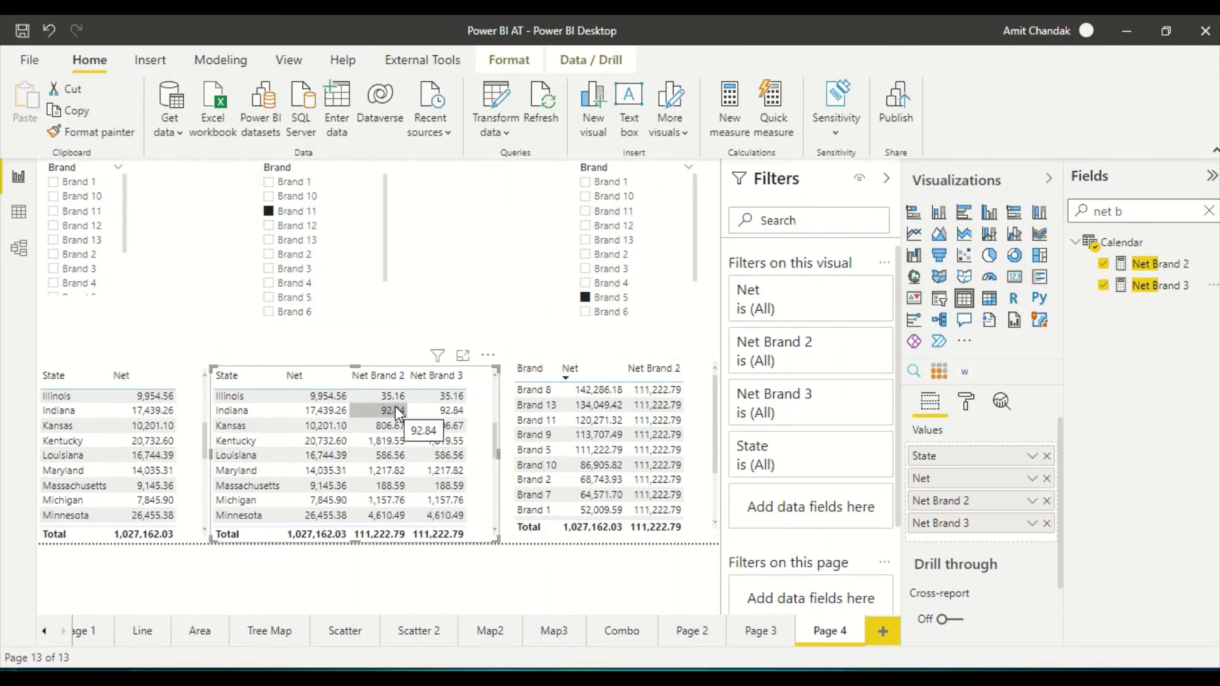
left_click(1169, 285)
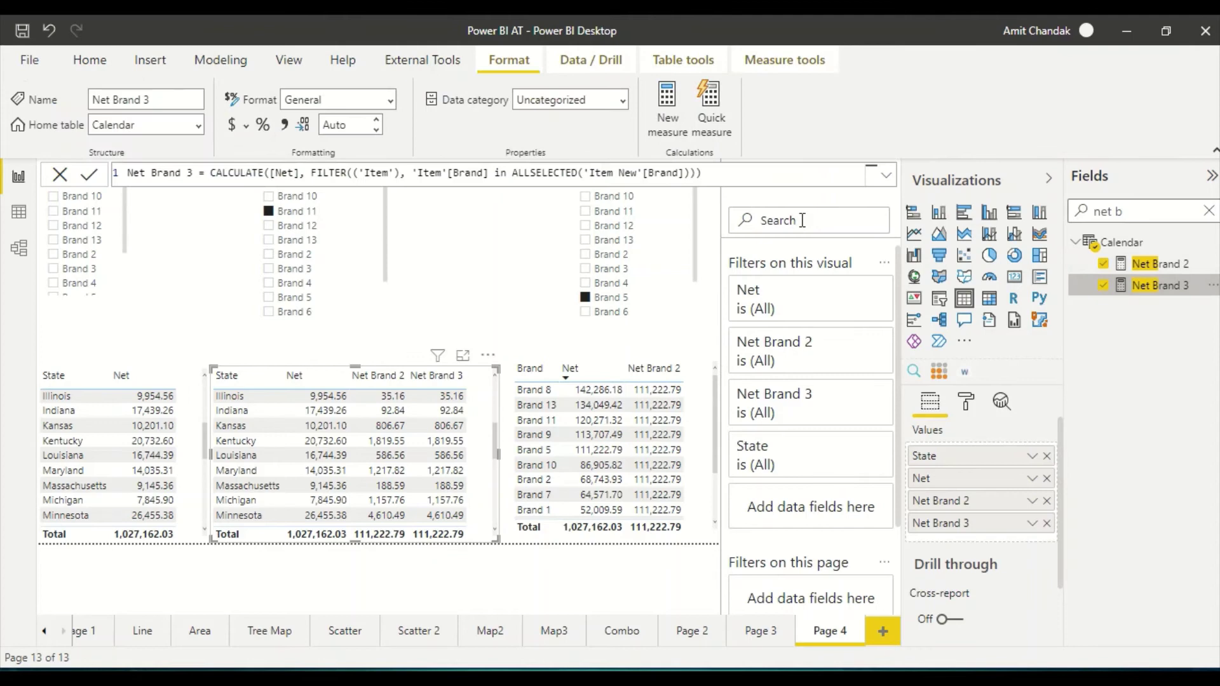
left_click(638, 172)
type("'")
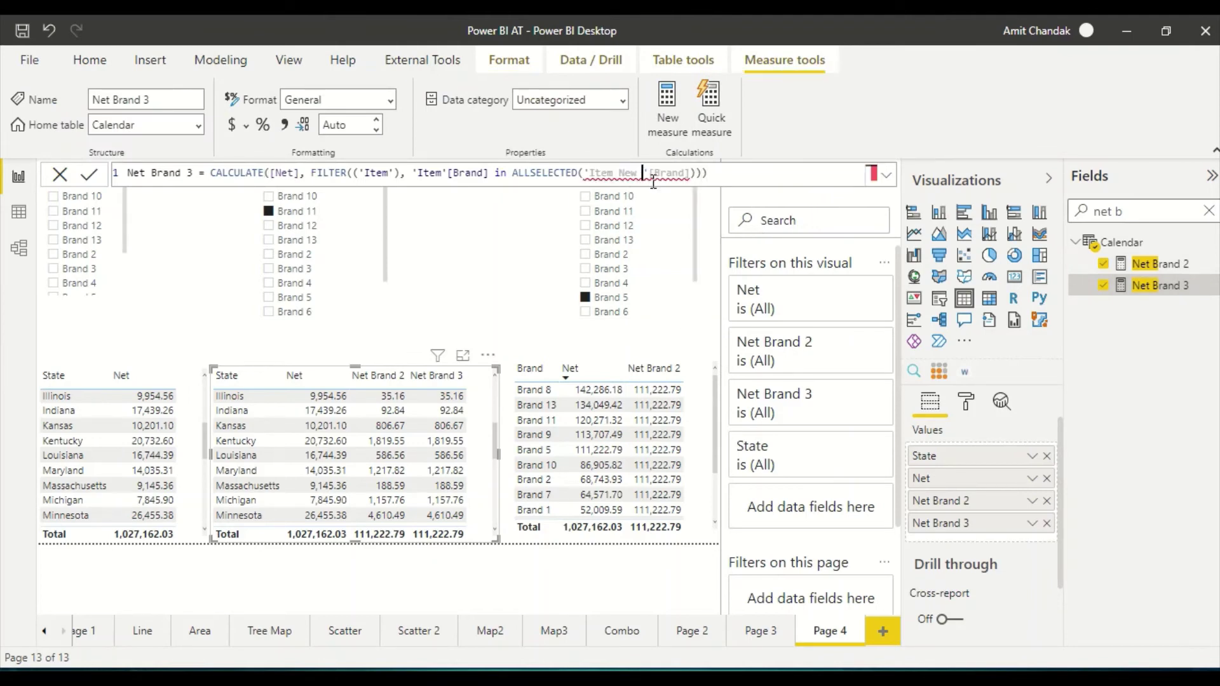
type("2")
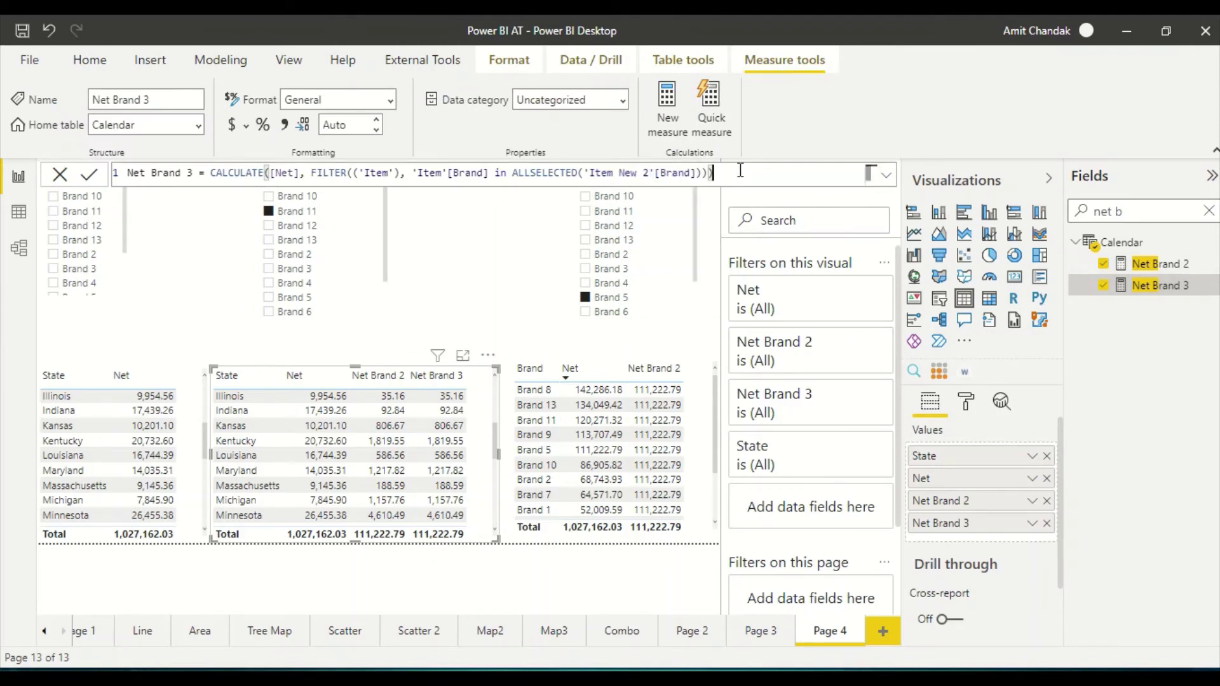
key("Return")
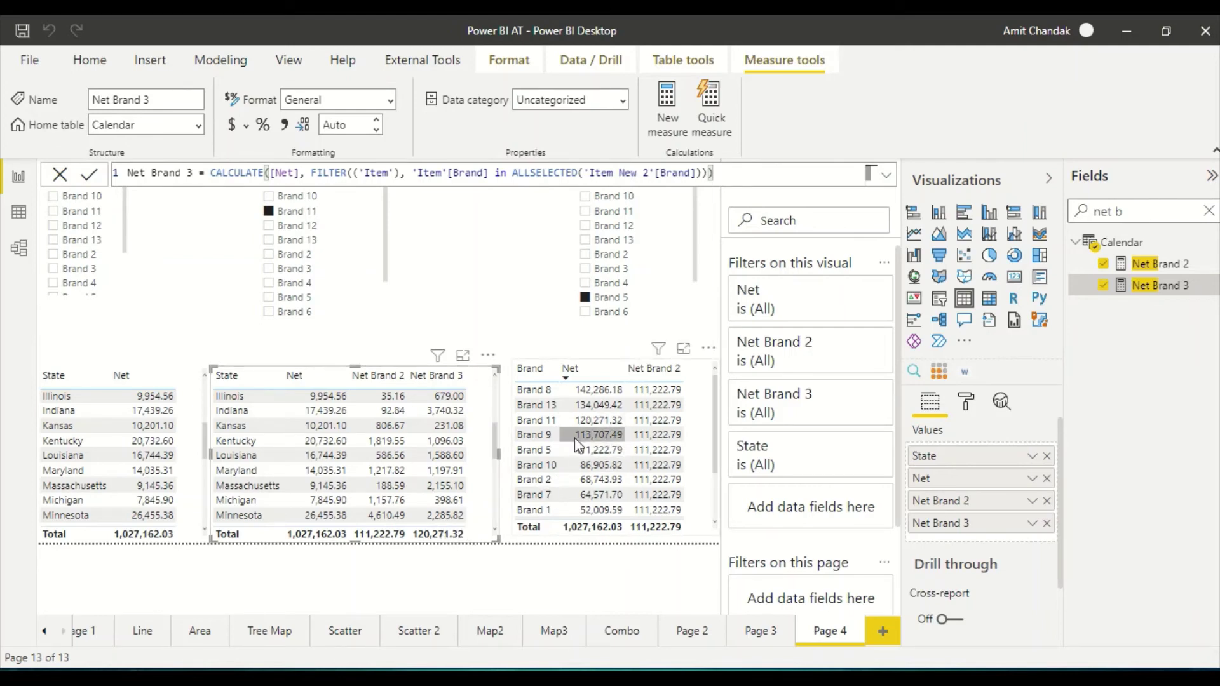
Add Net Brand 3 to the Brand table and collapse the filters area to enlarge the report canvas.
left_click_drag(1138, 286, 687, 431)
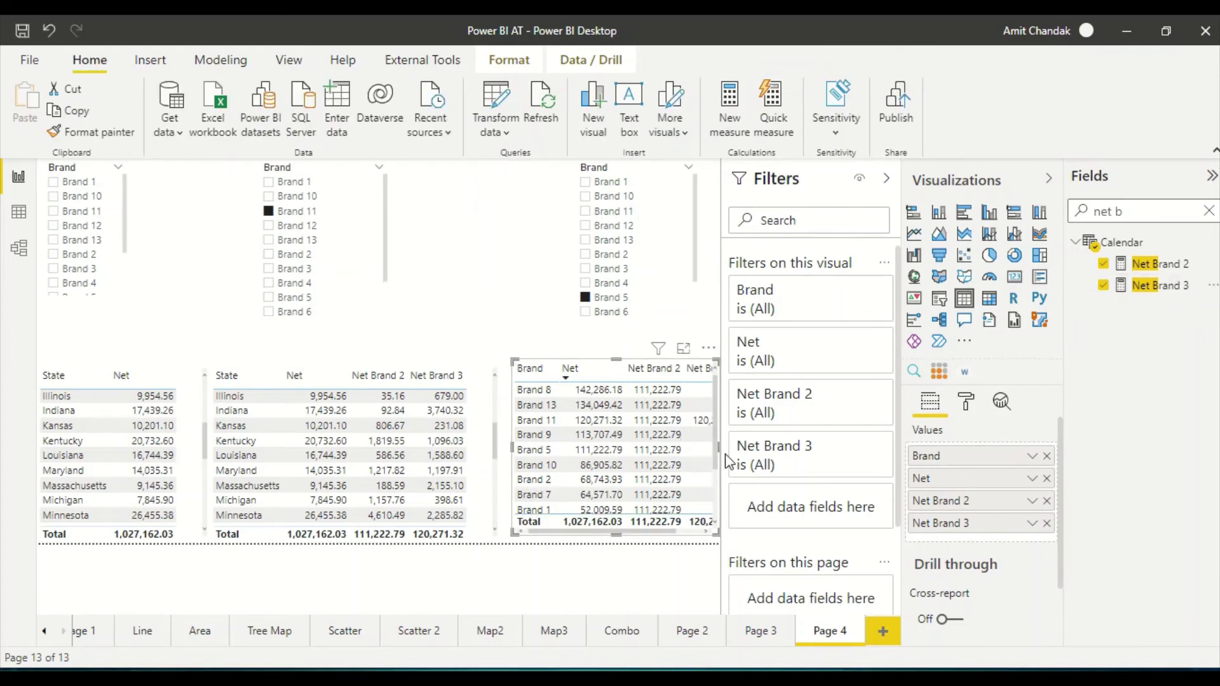
left_click(886, 178)
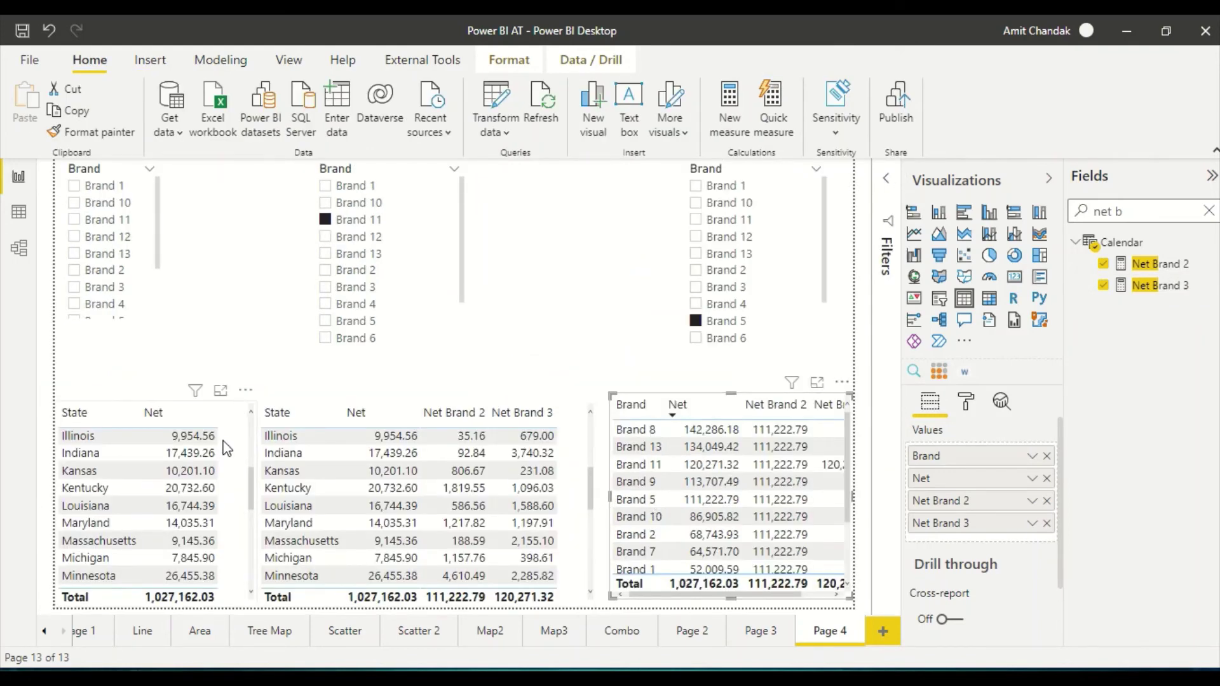
Shrink the Item New 2 slicer, group the three Brand slicers side by side, and move the State and Net table to the page's upper-right corner.
left_click_drag(226, 449, 232, 408)
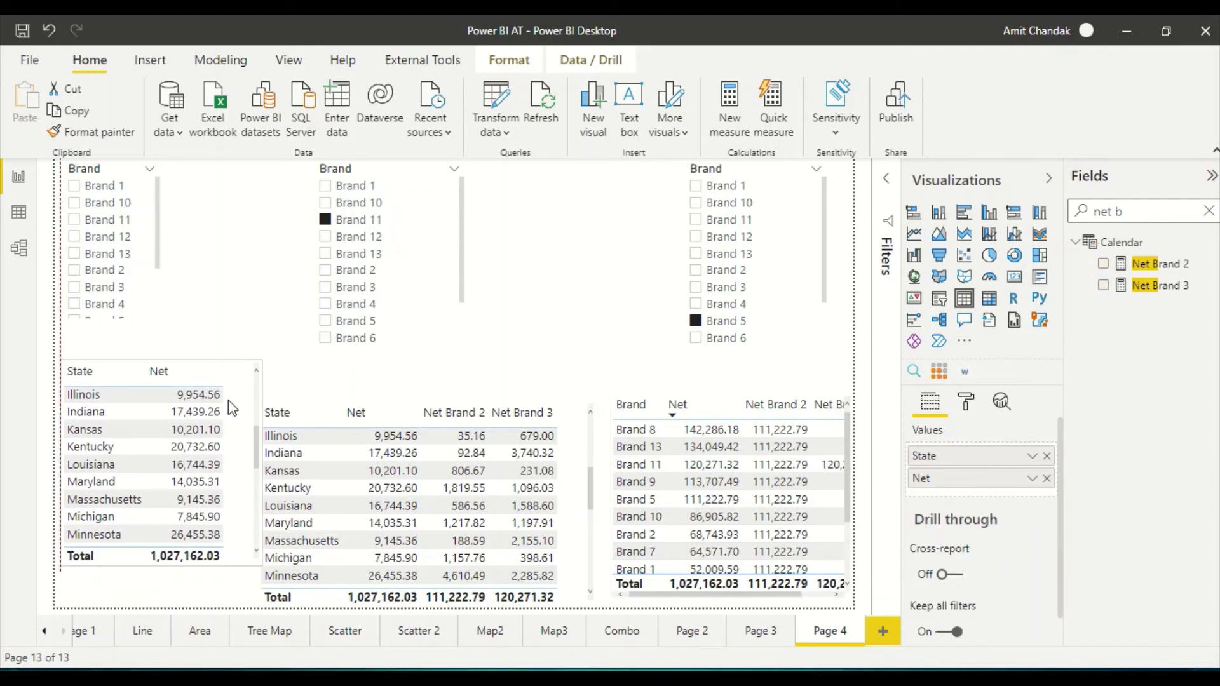
left_click(434, 322)
left_click_drag(467, 346, 439, 310)
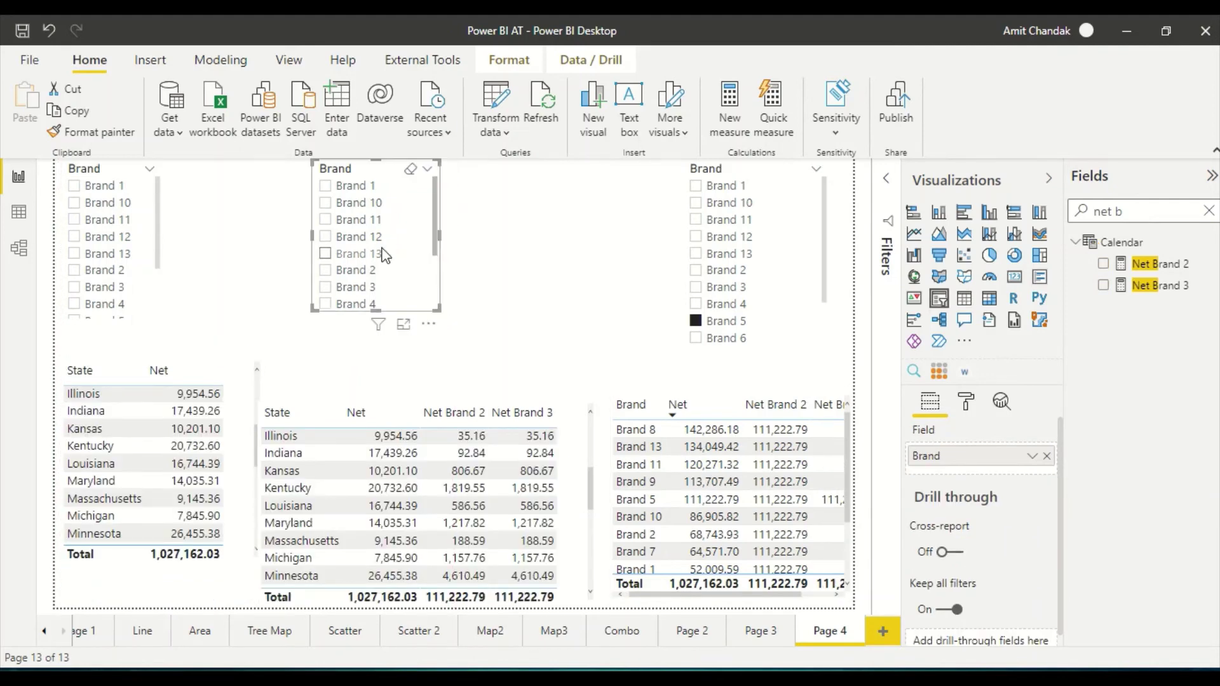
left_click_drag(384, 254, 286, 262)
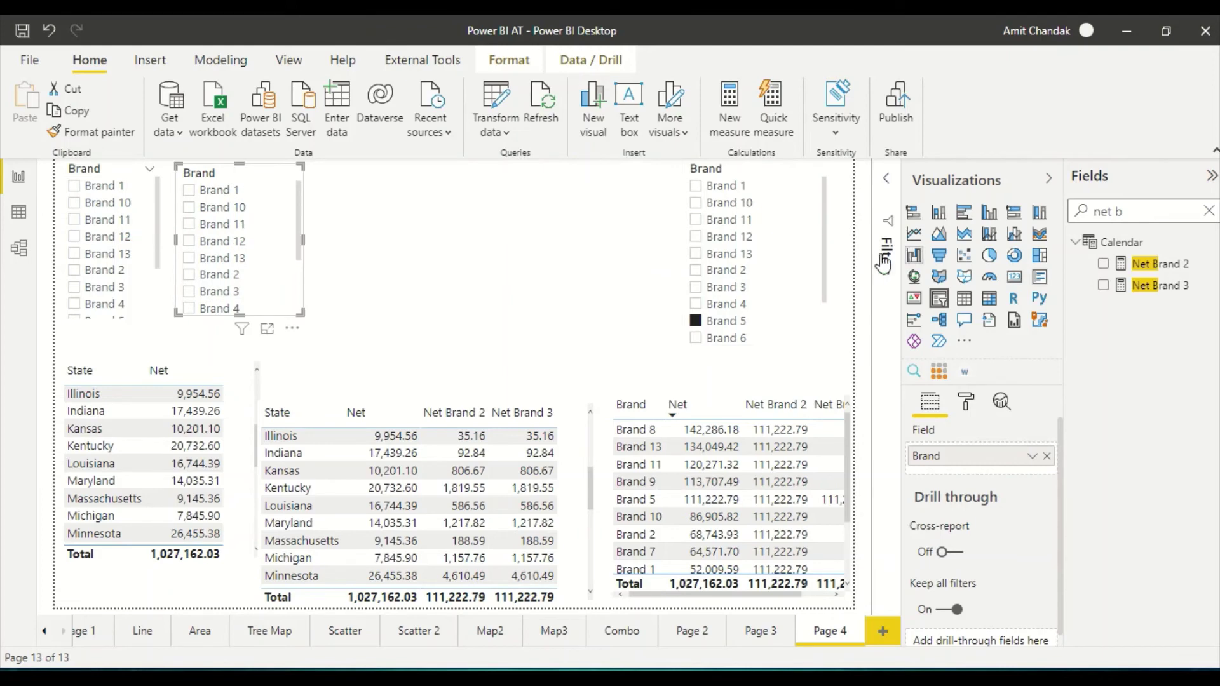
left_click_drag(789, 250, 485, 231)
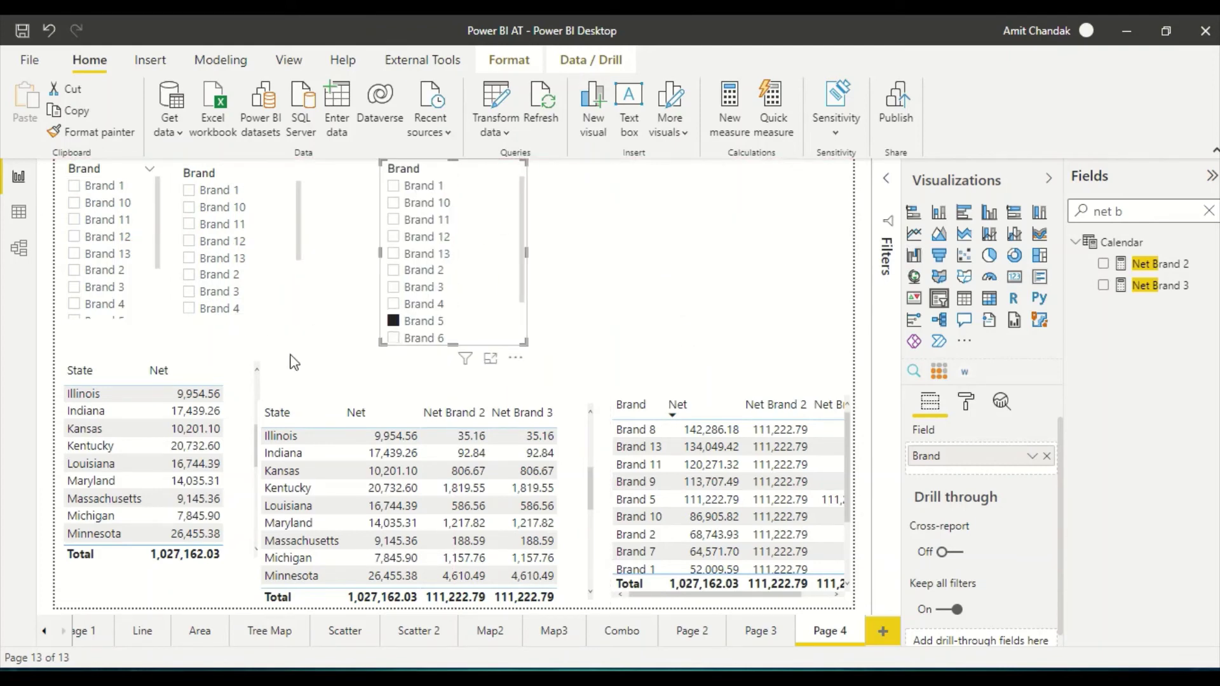
left_click_drag(246, 381, 837, 181)
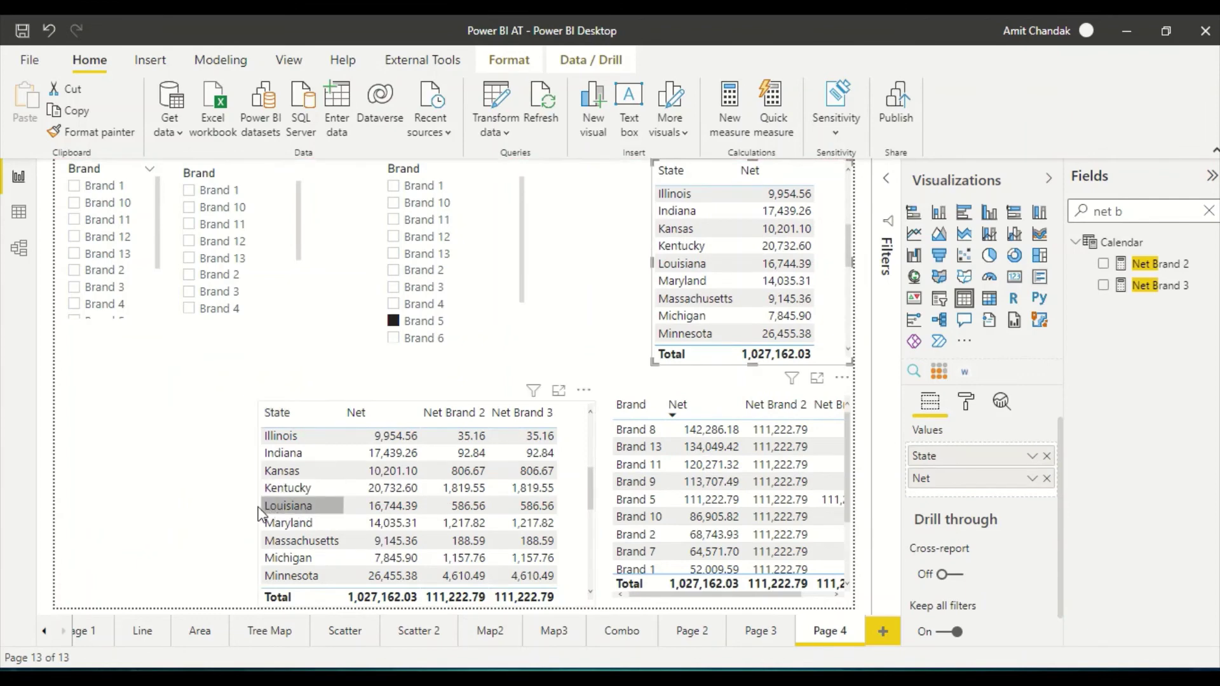
Resize the State comparison table toward the page's left edge, and widen the Brand table to fit its Net Brand 3 column.
left_click_drag(258, 508, 94, 474)
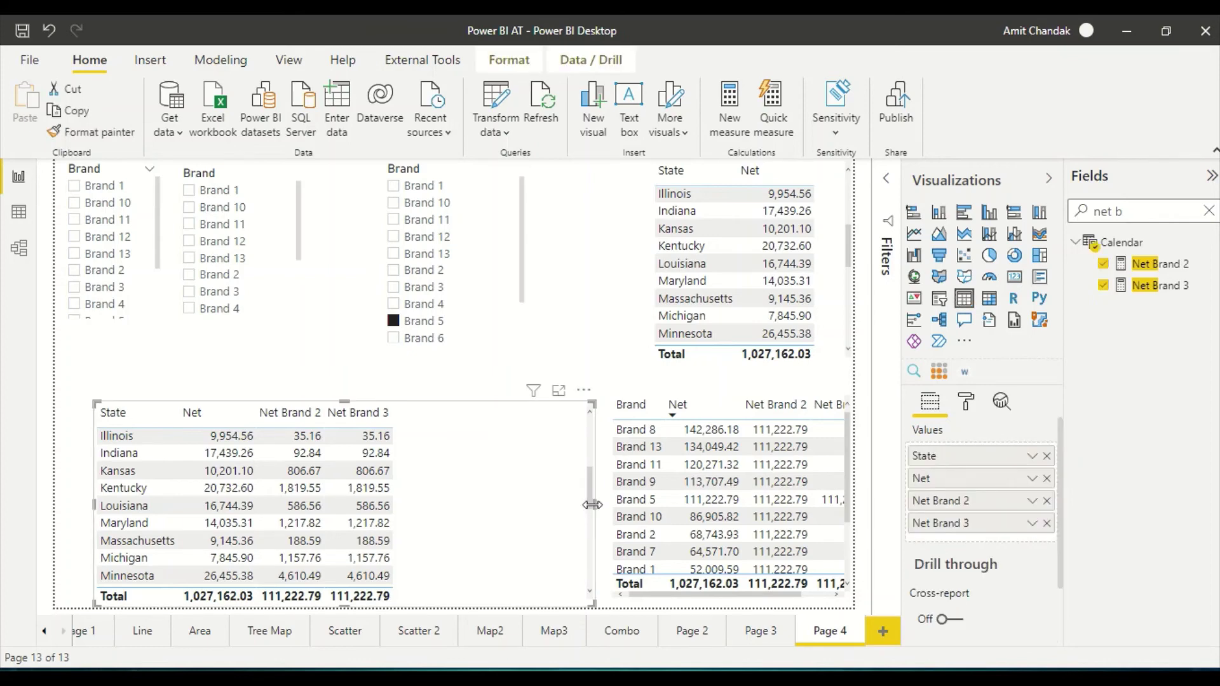
left_click_drag(592, 505, 466, 504)
left_click(611, 593)
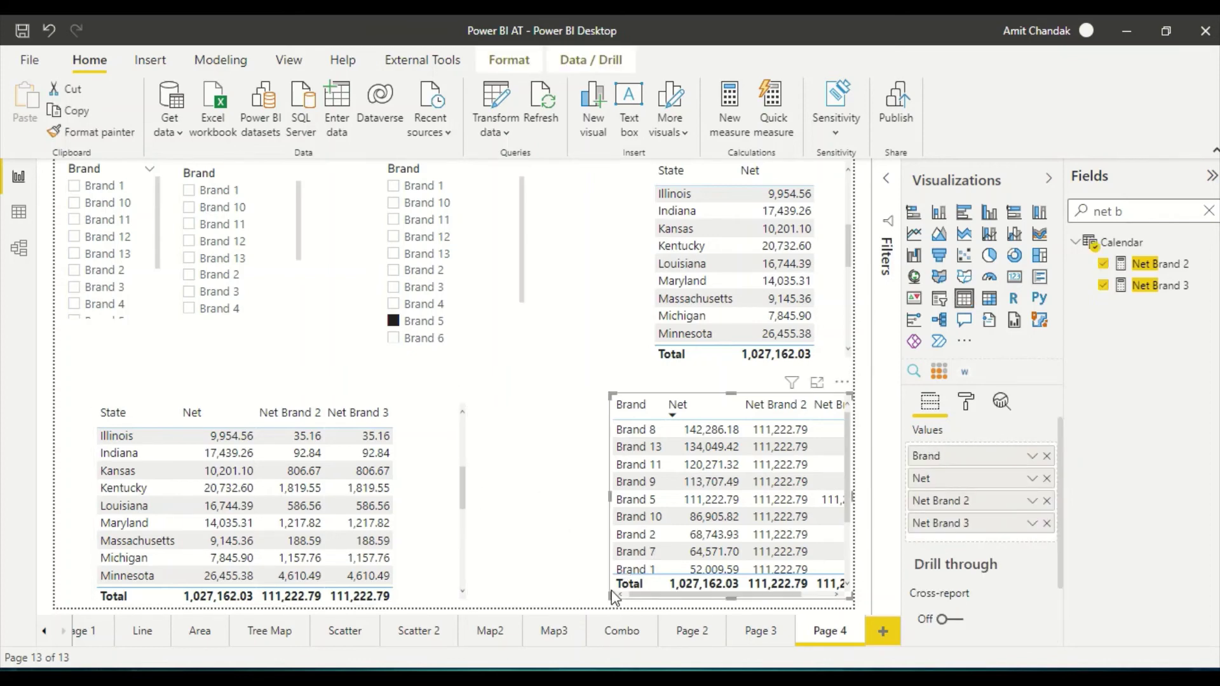
left_click_drag(606, 501, 512, 493)
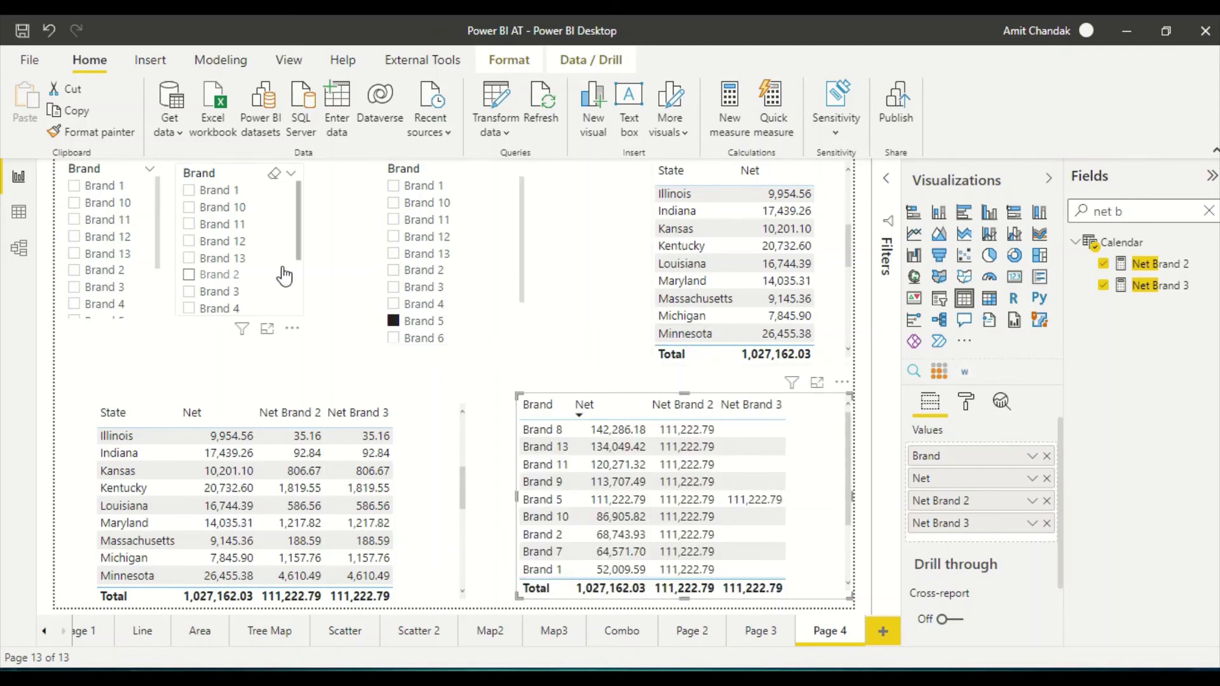
Change the Net Brand 2 measure's FILTER table argument from all('Item'[Brand]) to 'Item'.
scroll(237, 222, "down", 1)
scroll(237, 223, "down", 1)
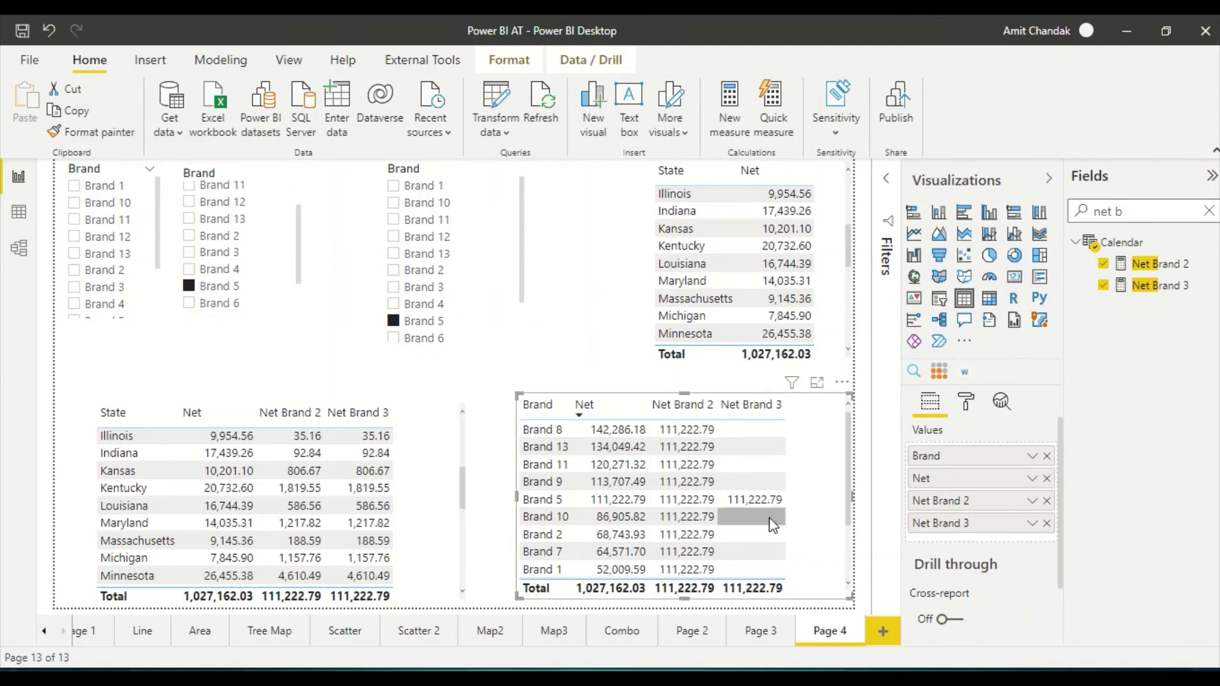
left_click(1141, 264)
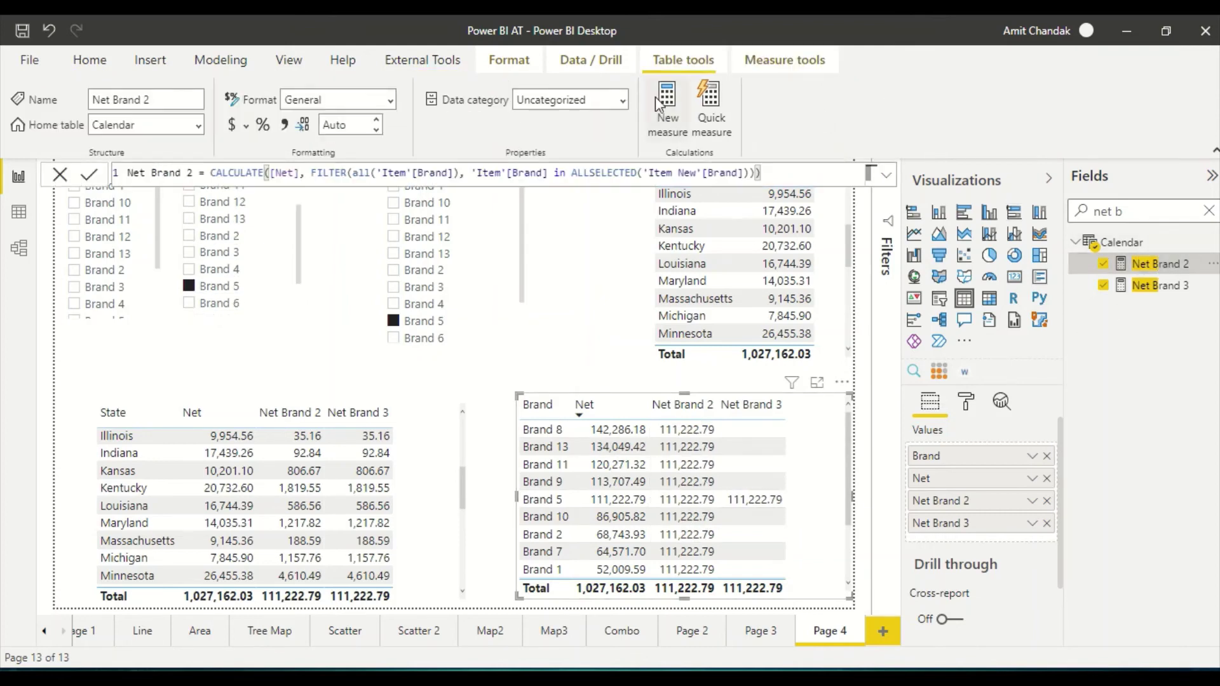
left_click_drag(459, 174, 342, 172)
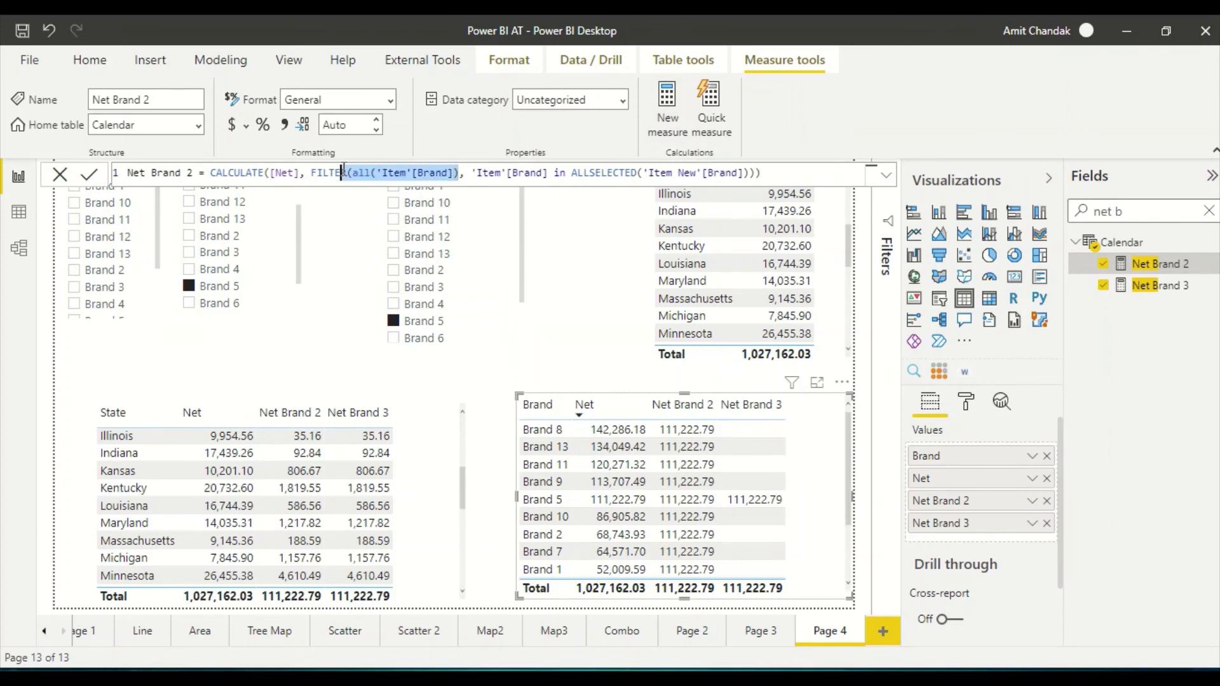
type("Ite")
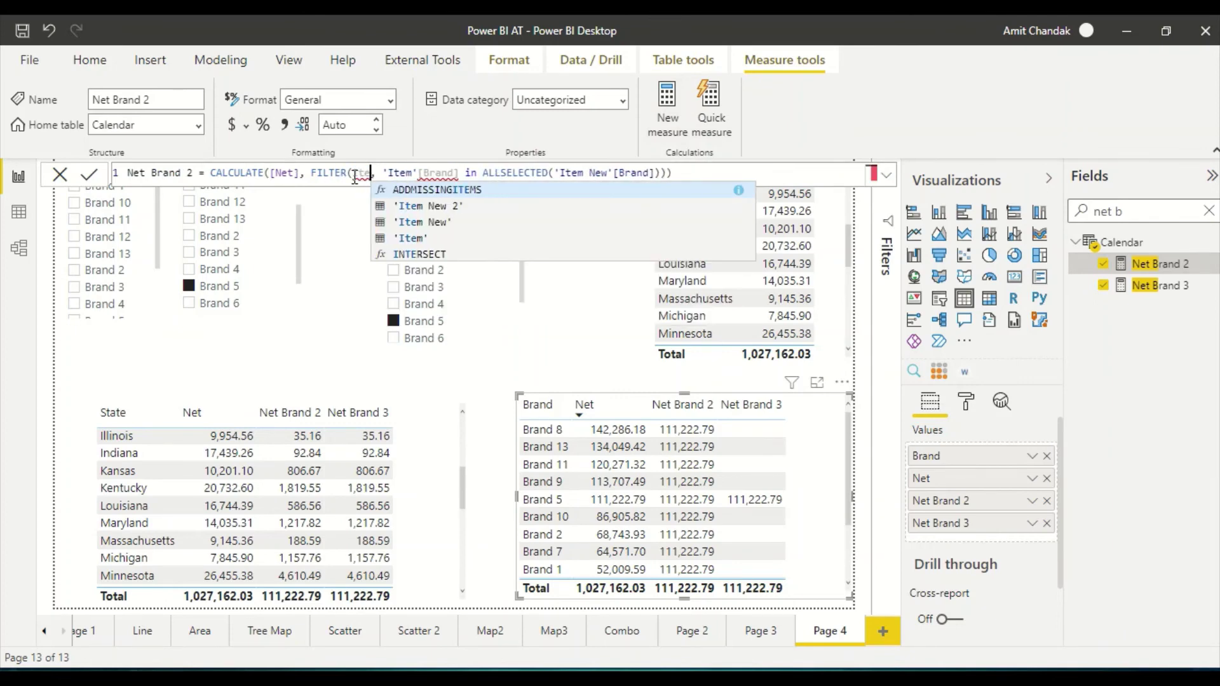
key("Down")
key("Down")
key("Down")
key("Tab")
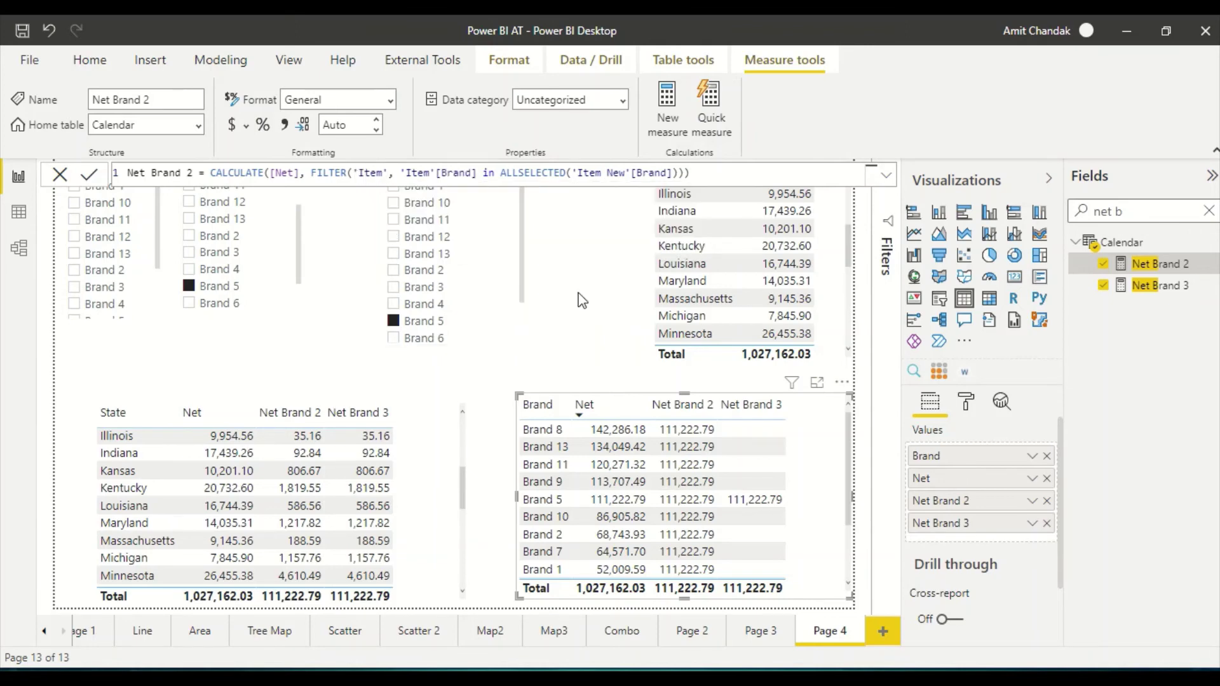
key("Return")
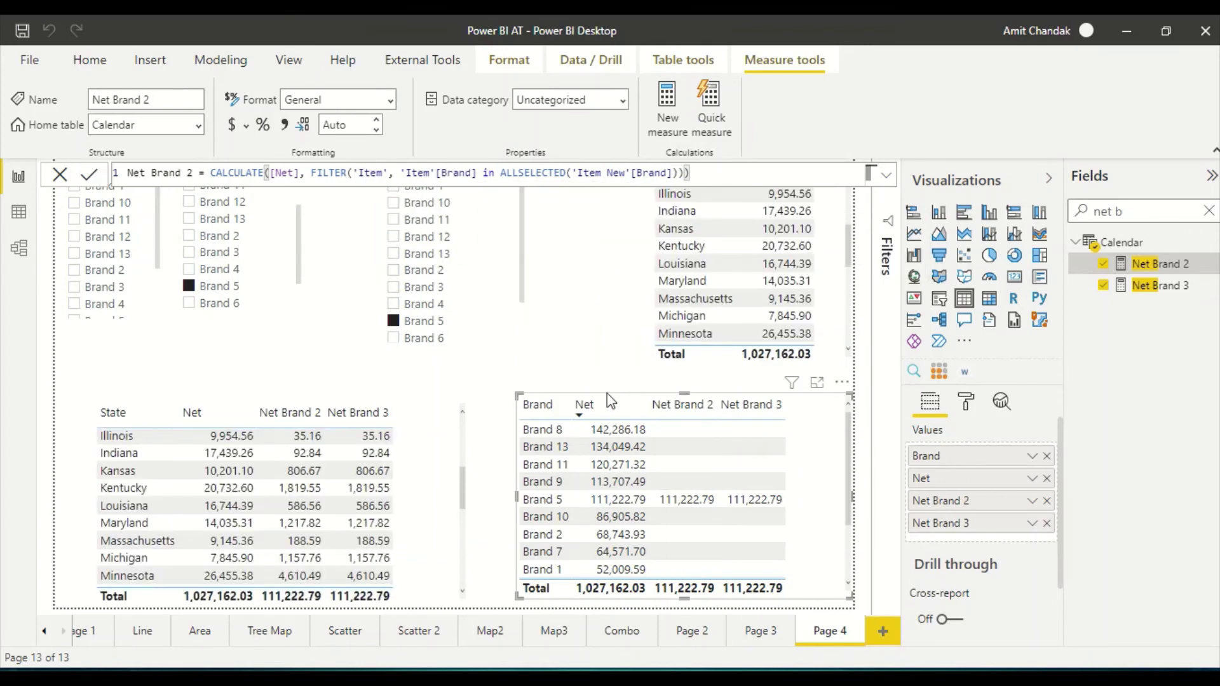
Select Brand 4 in the middle Brand slicer and remove Net from the Brand table containing Net Brand 2 and Net Brand 3.
left_click(188, 273)
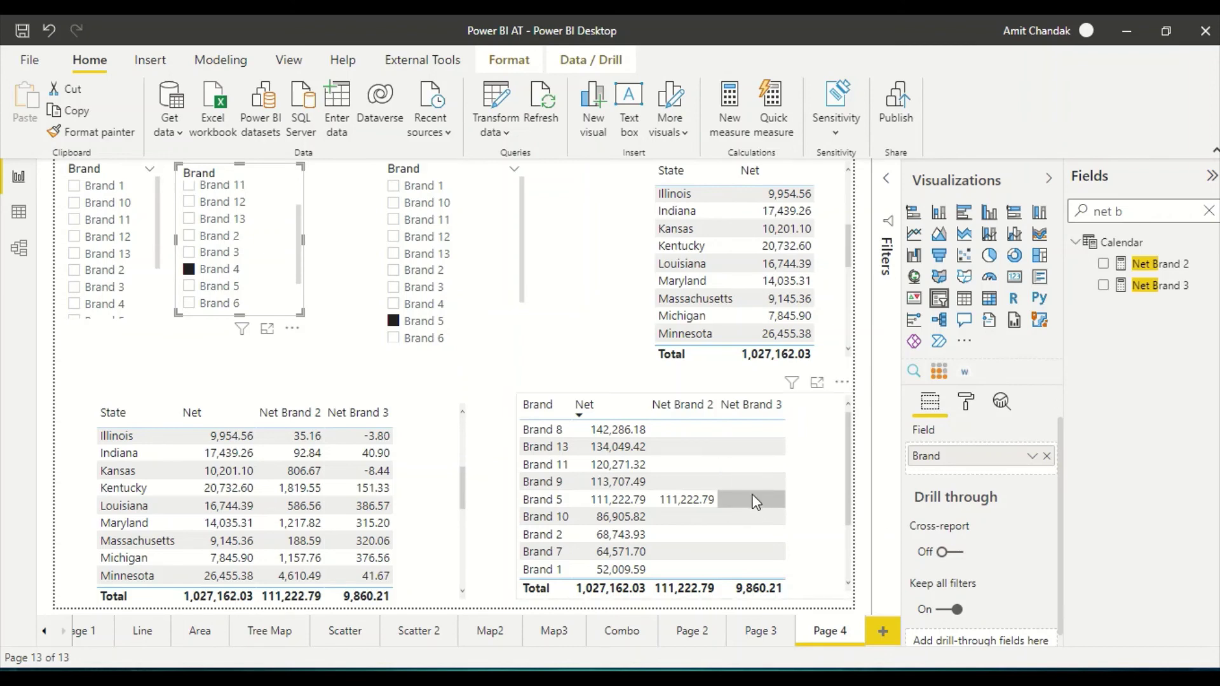
scroll(755, 502, "down", 1)
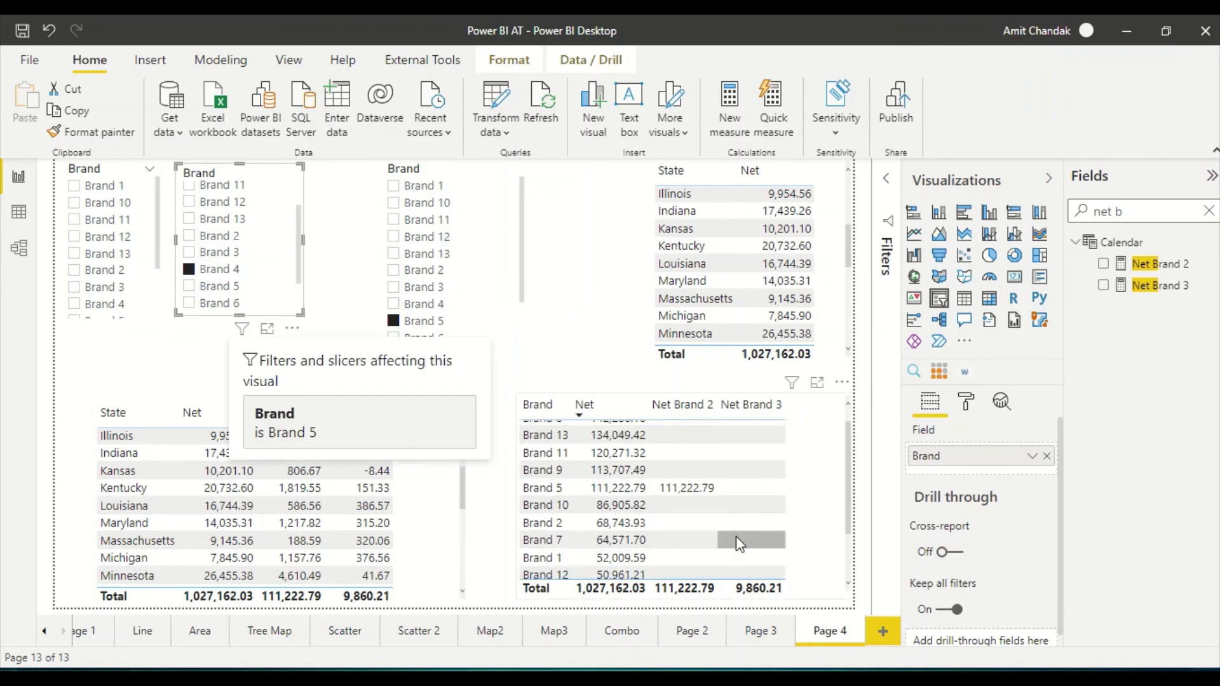
scroll(738, 533, "down", 3)
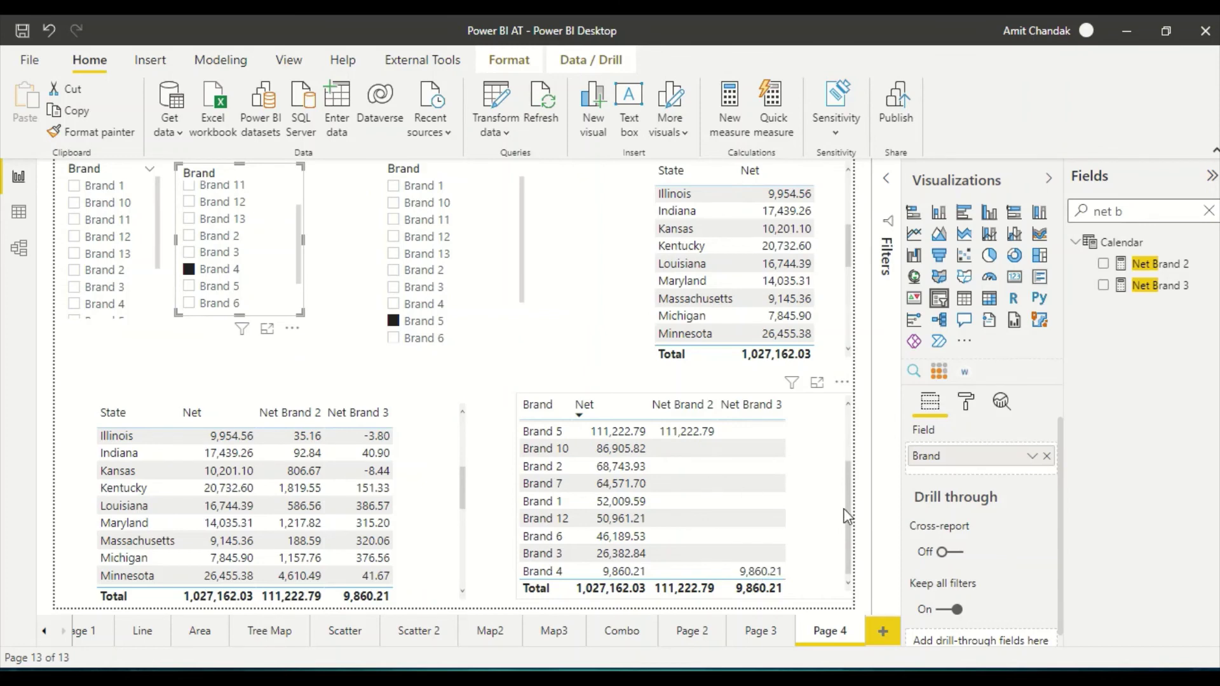
left_click(819, 493)
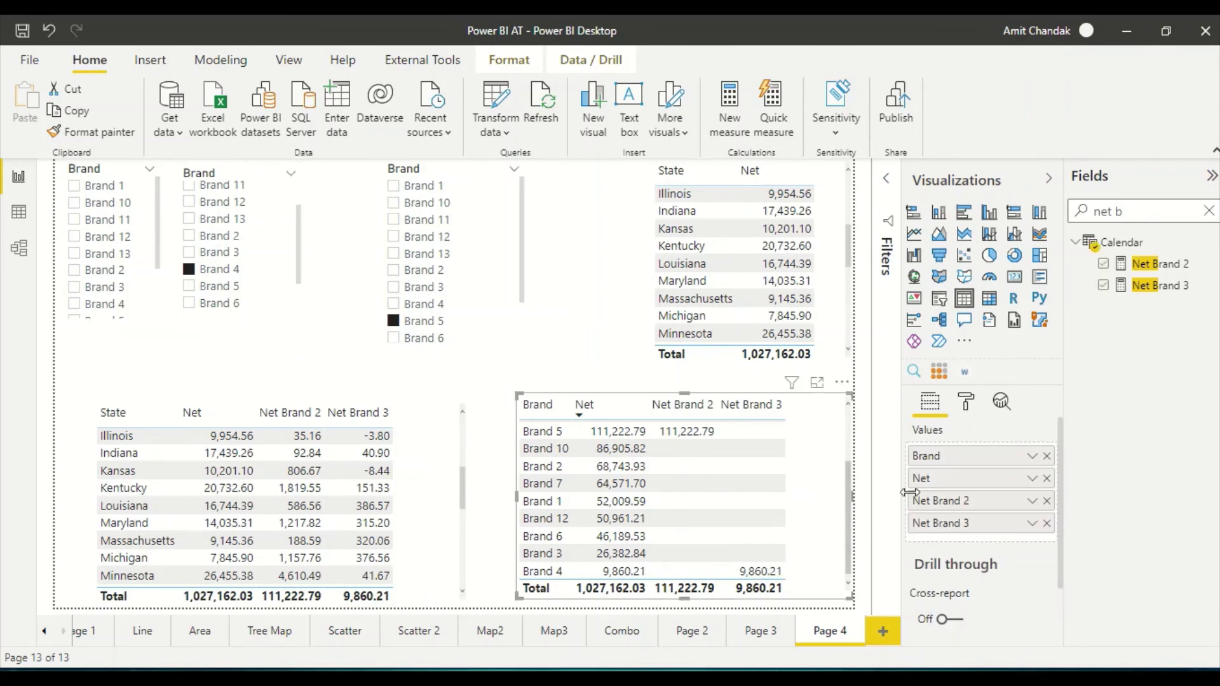
left_click(1047, 479)
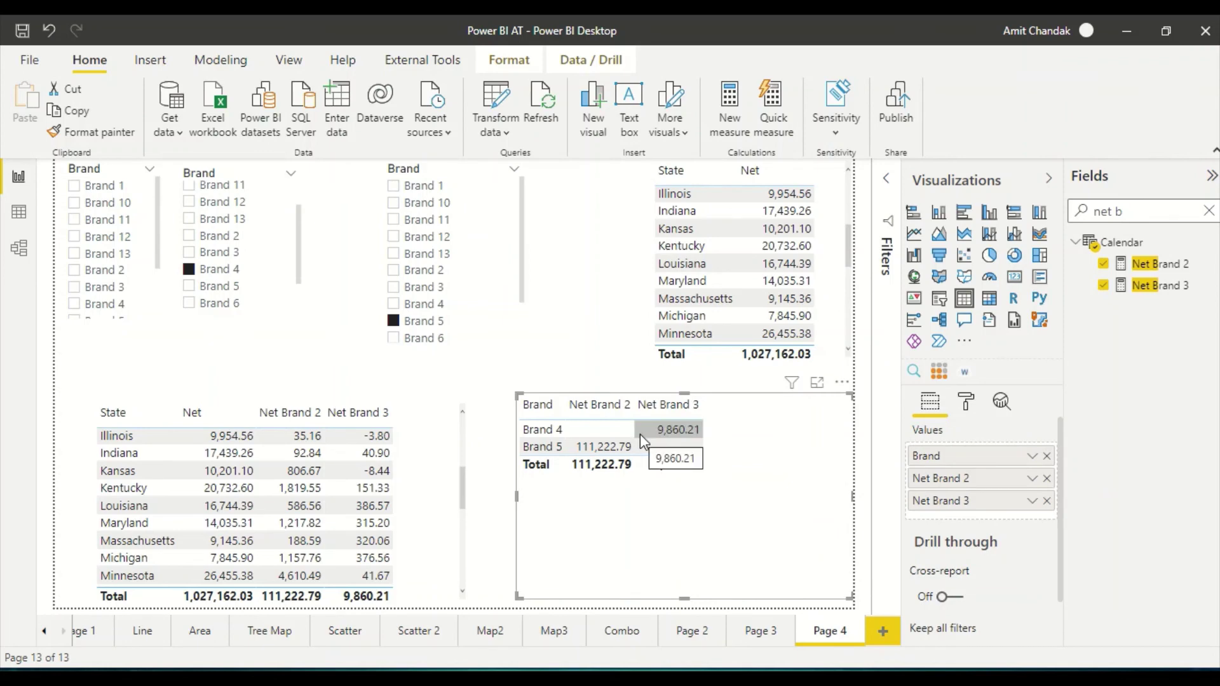
Replace State with the Item table's Brand field in the State and Net table, placing Brand before Net.
triple_click(1123, 213)
type("br")
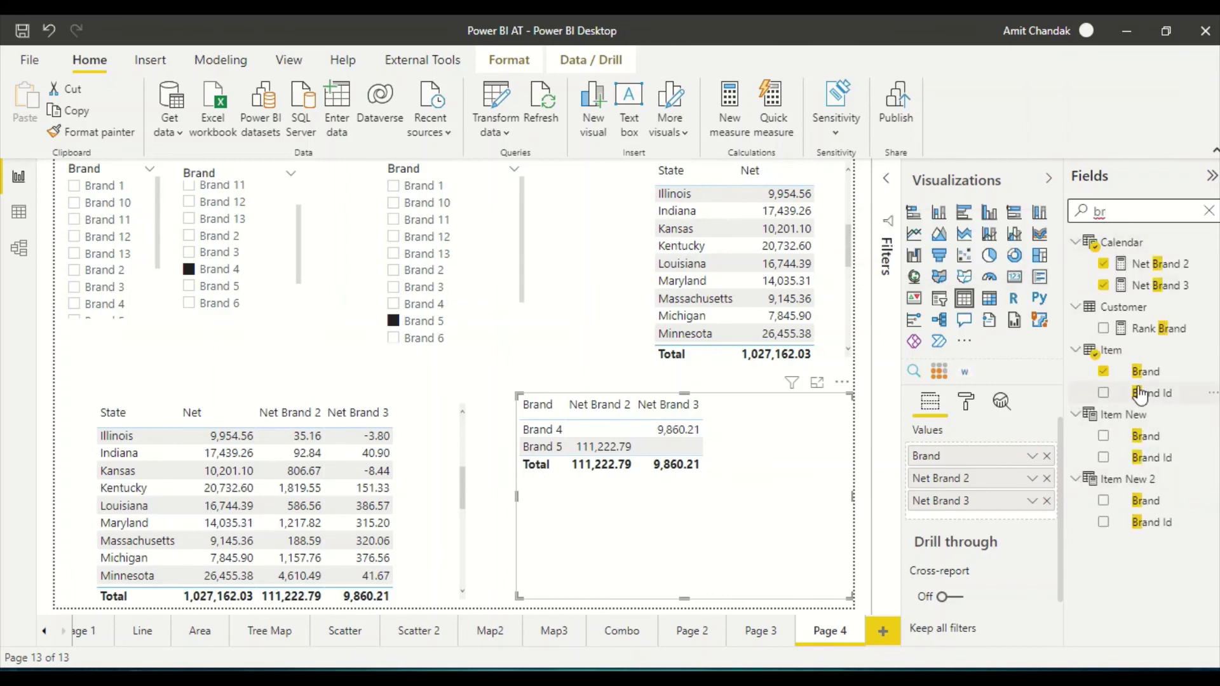
left_click_drag(1143, 373, 757, 238)
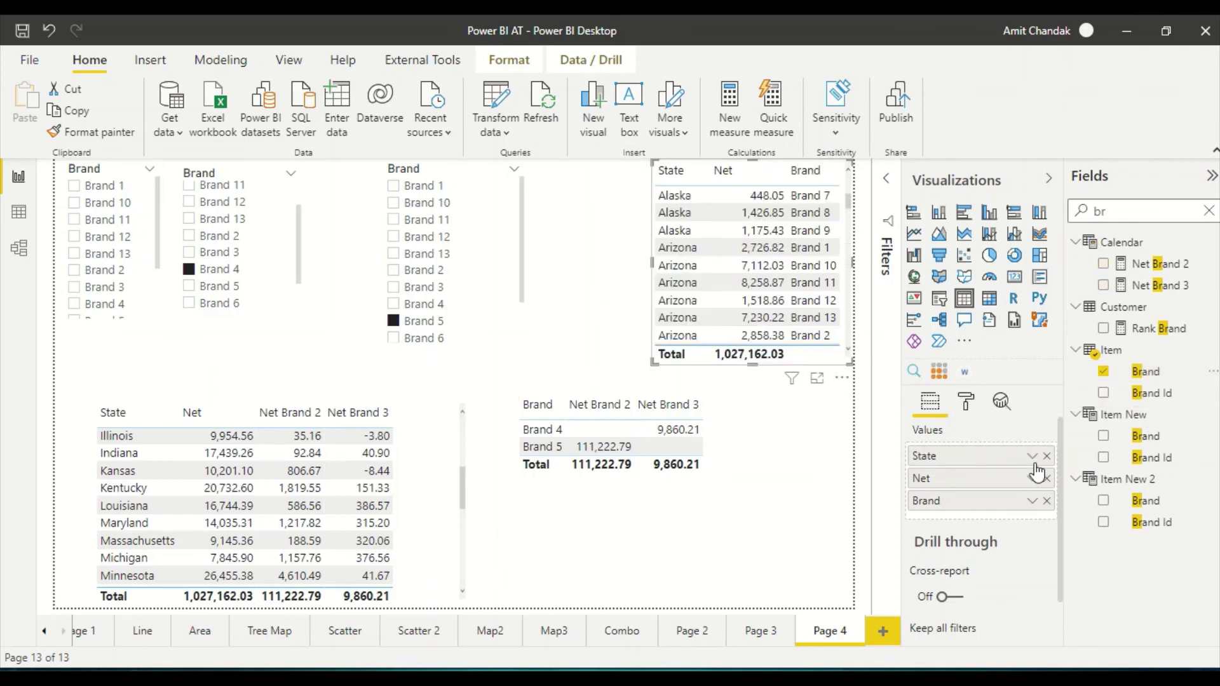
scroll(1040, 481, "down", 1)
left_click_drag(989, 485, 985, 458)
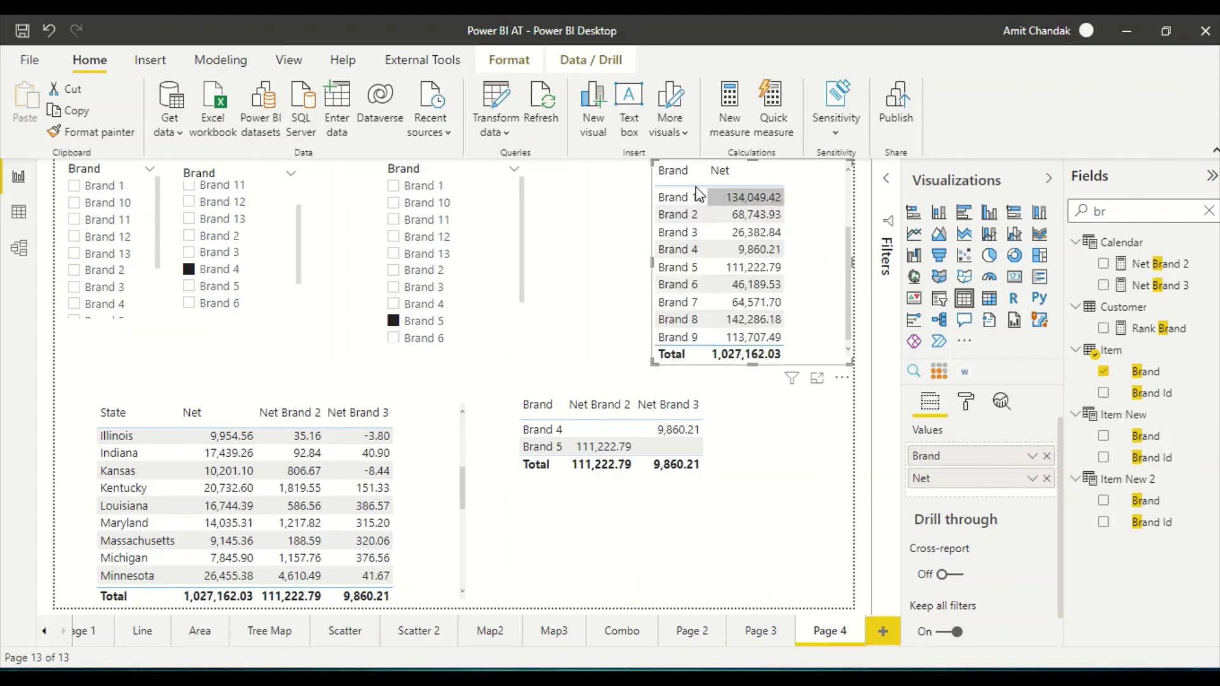
scroll(685, 204, "up", 3)
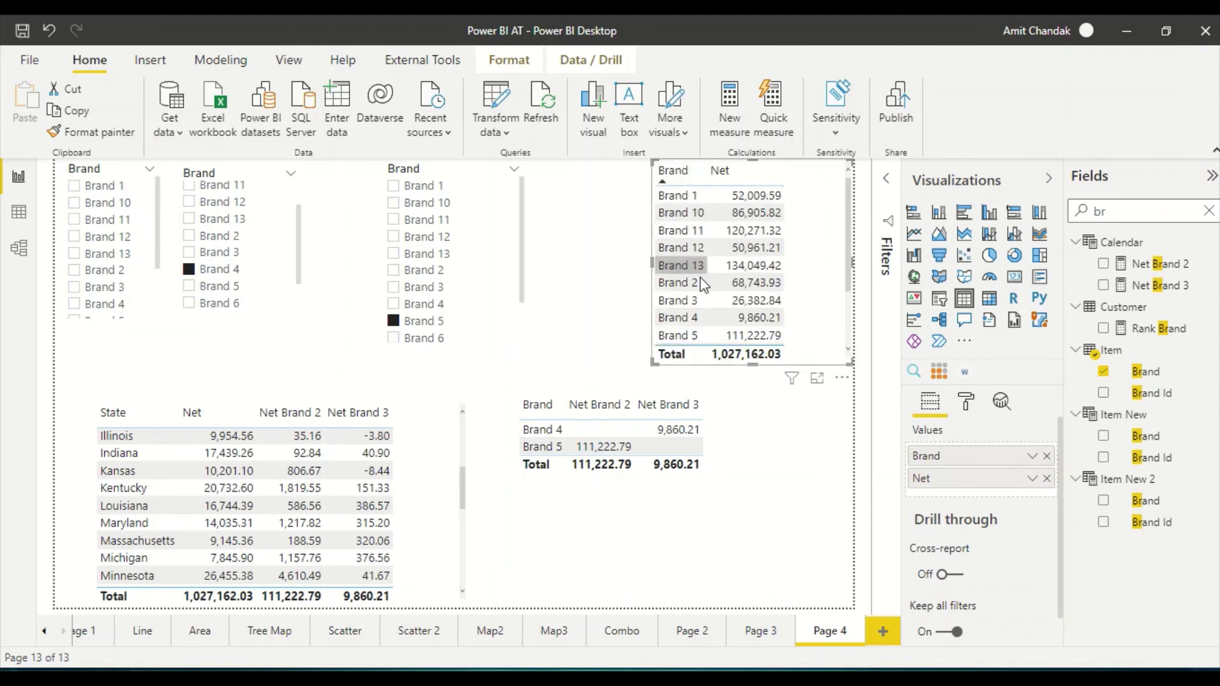
scroll(699, 280, "down", 1)
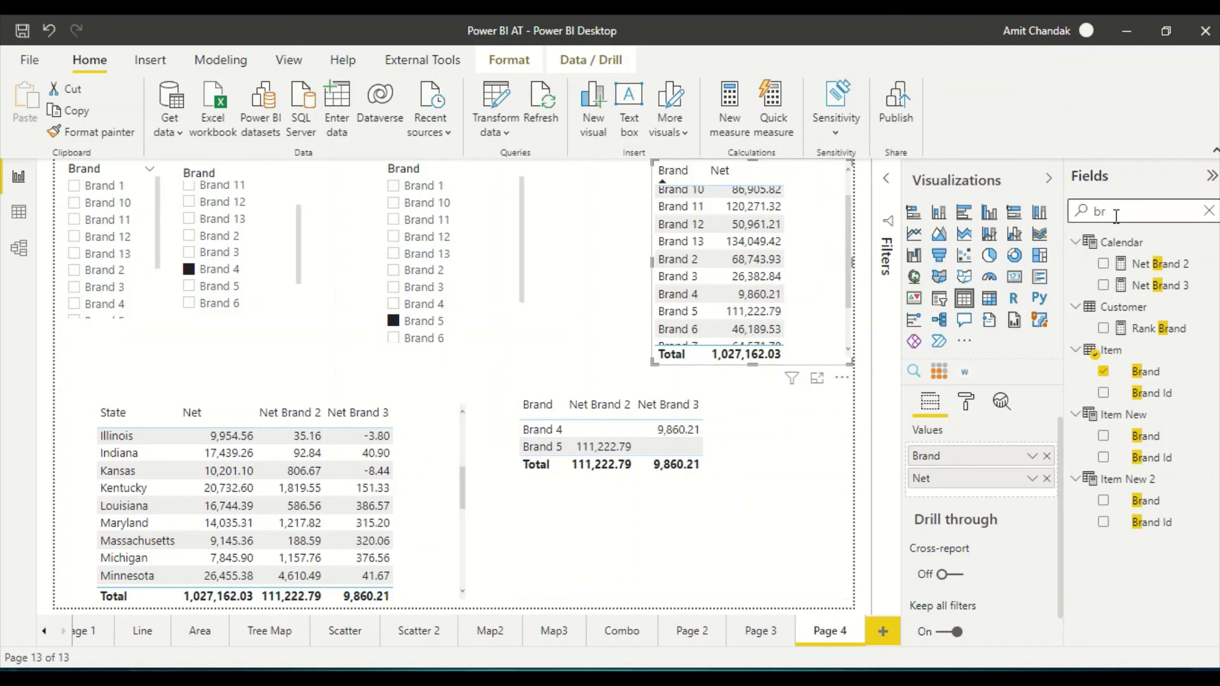
Replace Brand with the Item table's Category field in the table containing Net Brand 2 and Net Brand 3.
left_click(820, 491)
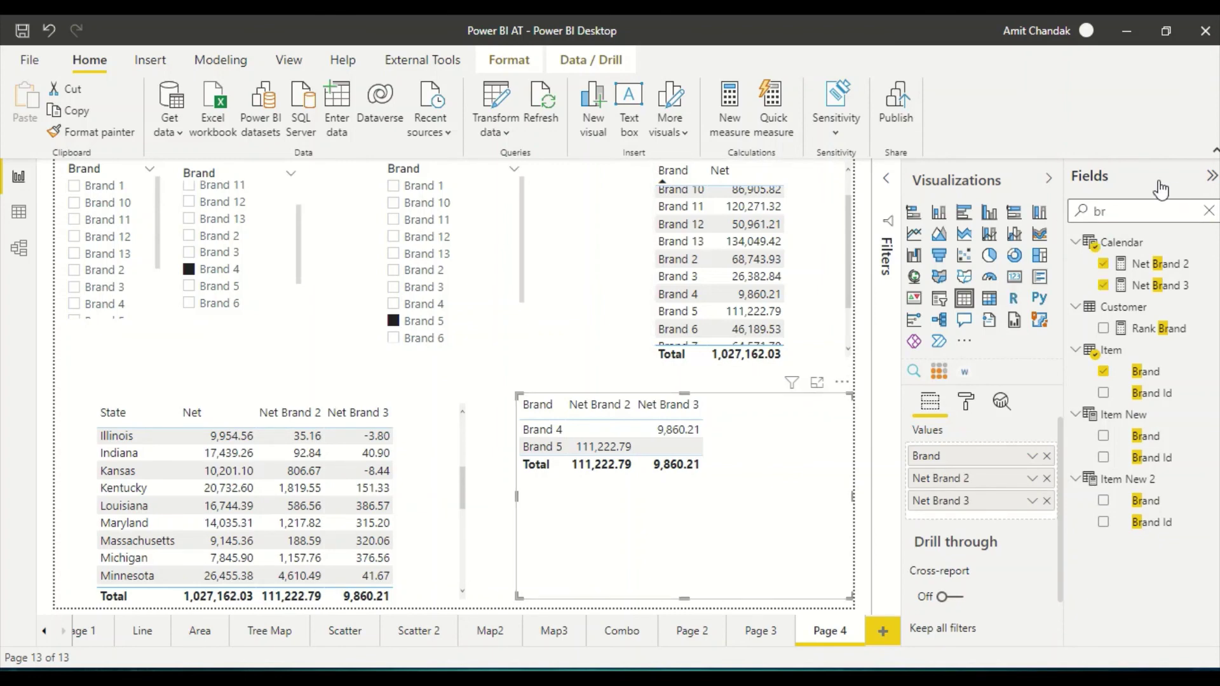
left_click_drag(1146, 211, 1094, 211)
type("ca")
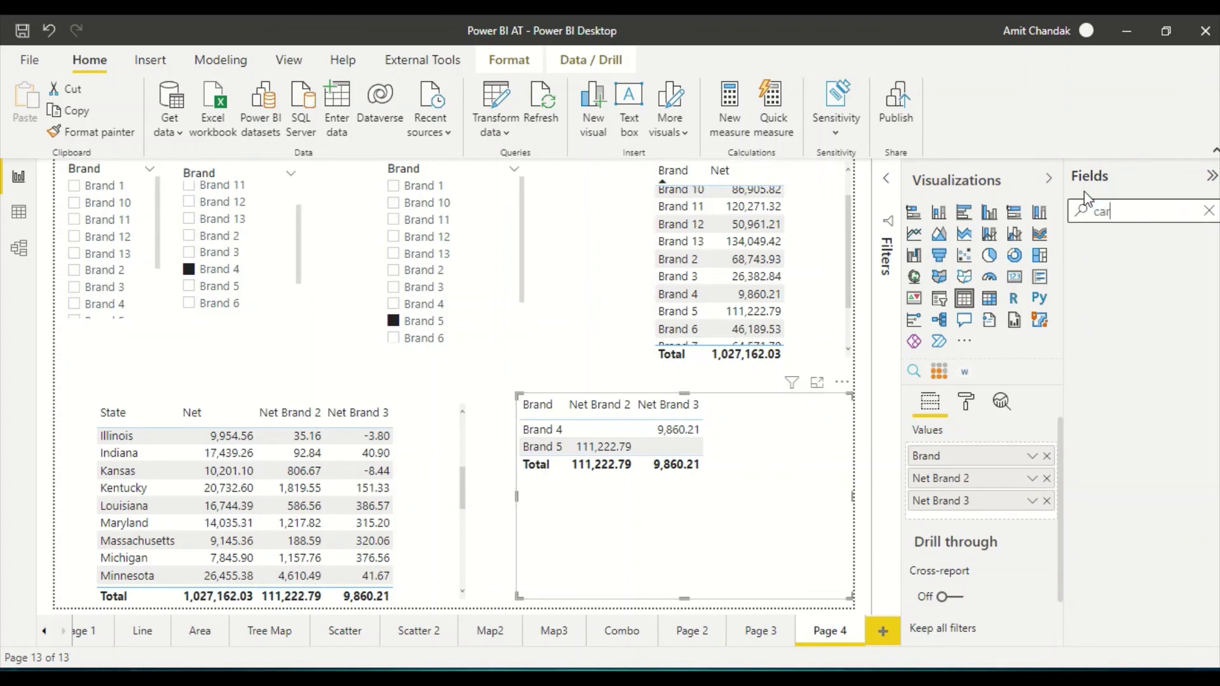
scroll(1150, 413, "down", 2)
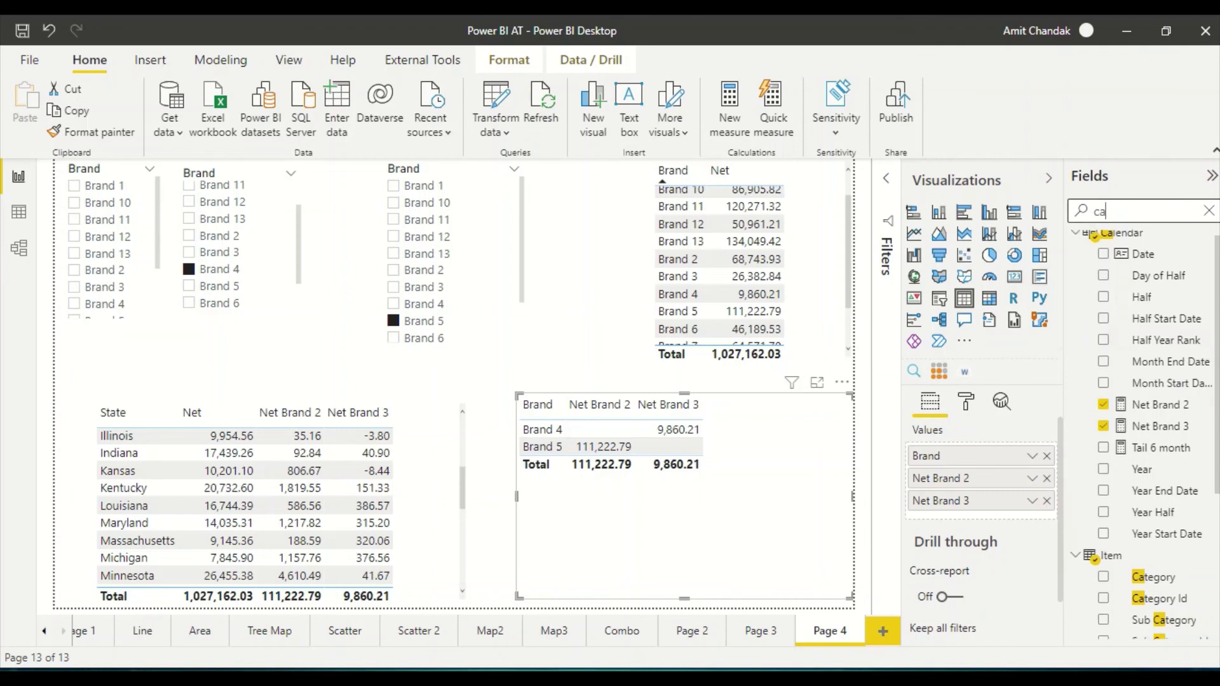
left_click_drag(1168, 528, 975, 478)
left_click(1046, 455)
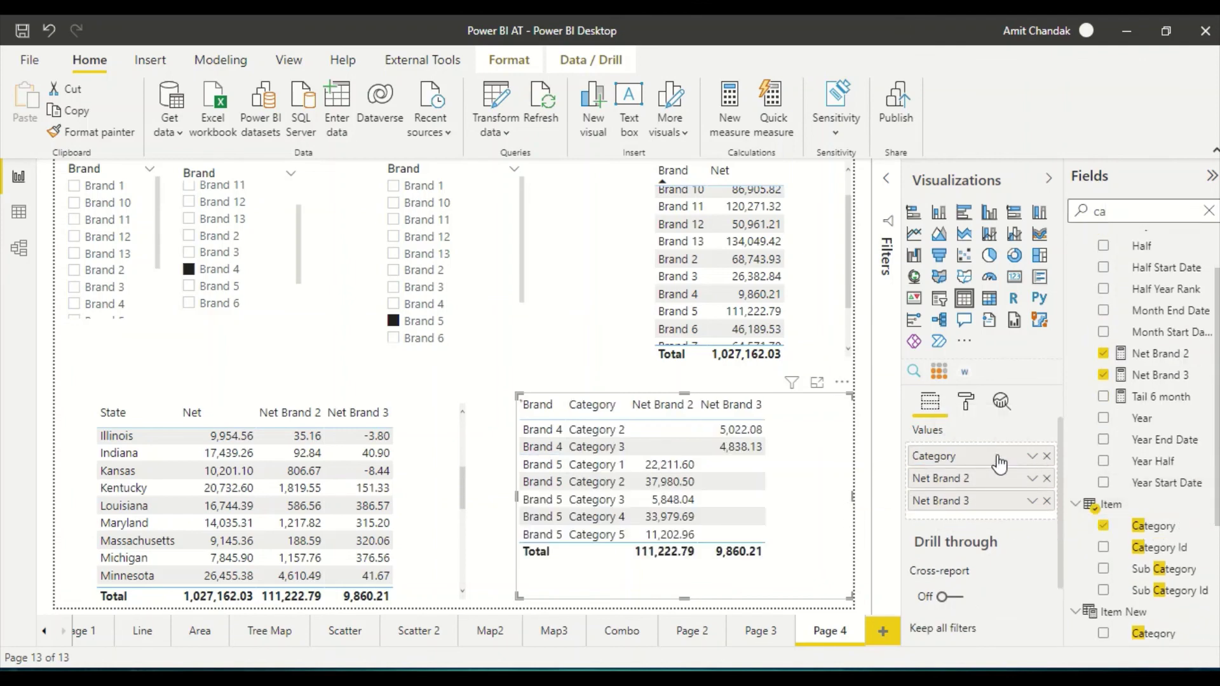